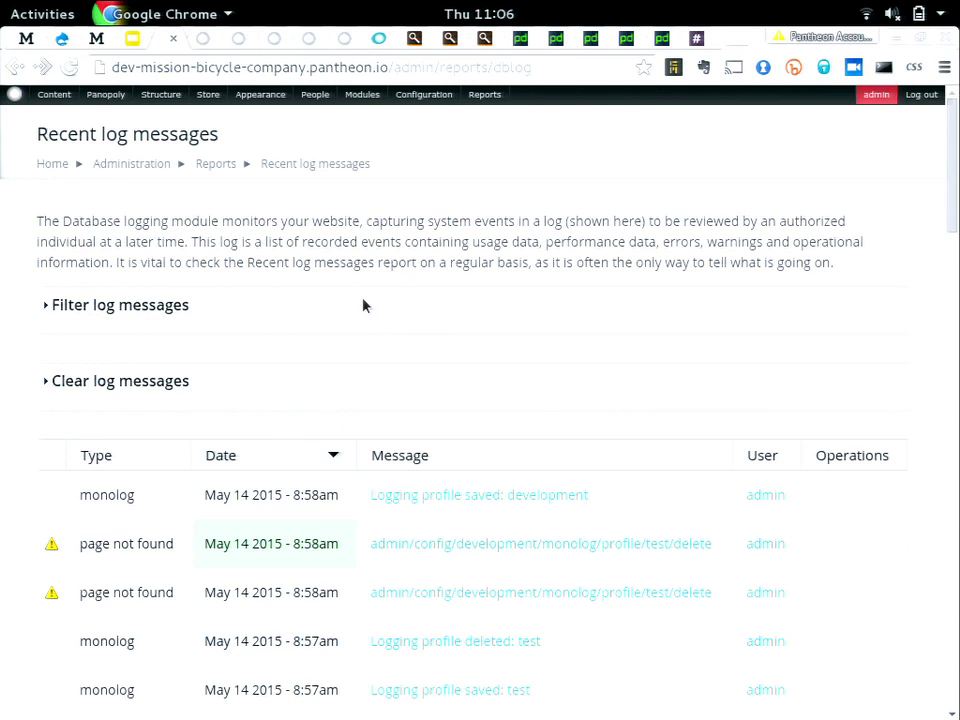
Expand the log message filter options and review the entries in the recent log messages report.
{"action": "left_click", "coordinate": [172, 307]}
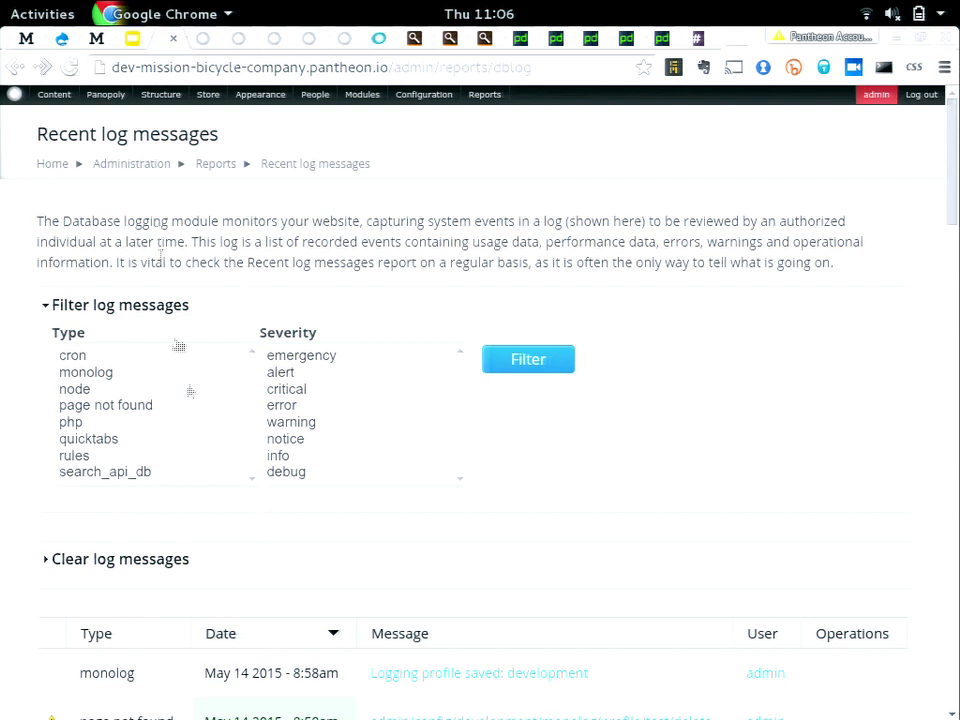
{"action": "scroll", "coordinate": [200, 390], "scroll_direction": "down", "scroll_amount": 20}
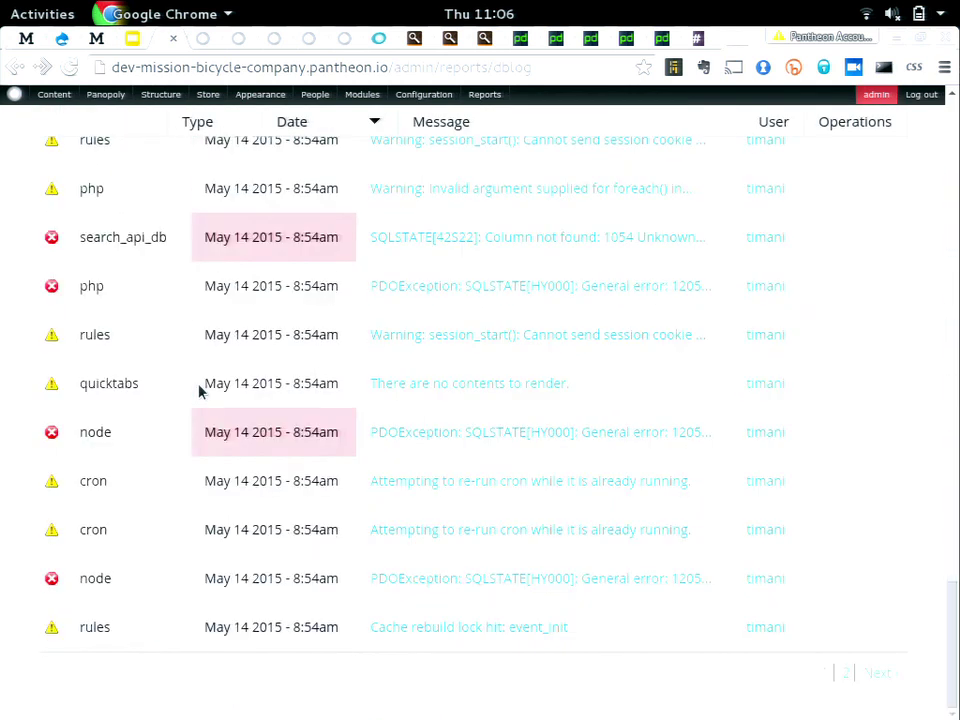
{"action": "scroll", "coordinate": [199, 391], "scroll_direction": "up", "scroll_amount": 12}
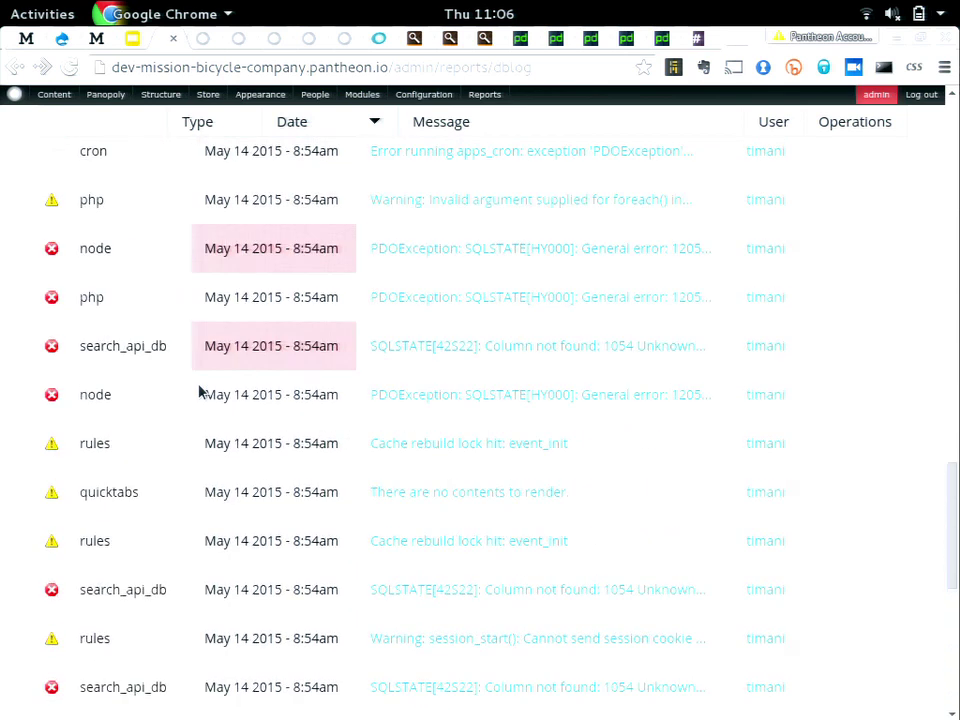
{"action": "scroll", "coordinate": [199, 391], "scroll_direction": "up", "scroll_amount": 5}
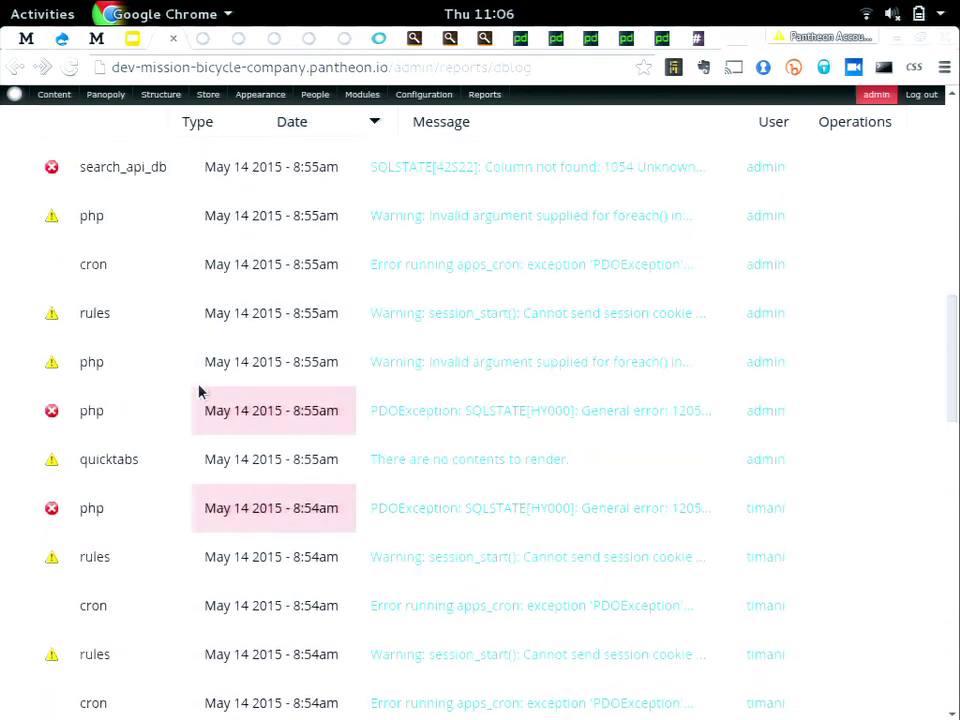
{"action": "scroll", "coordinate": [199, 391], "scroll_direction": "up", "scroll_amount": 3}
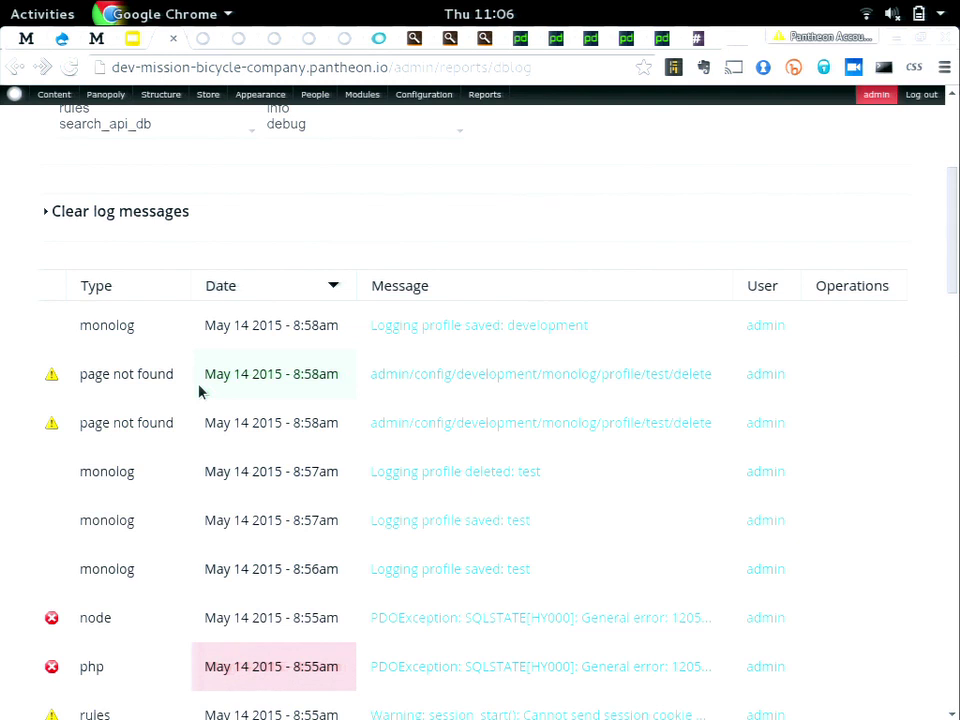
Open the Composer Manager package list and highlight the psr/log package.
{"action": "left_click", "coordinate": [201, 42]}
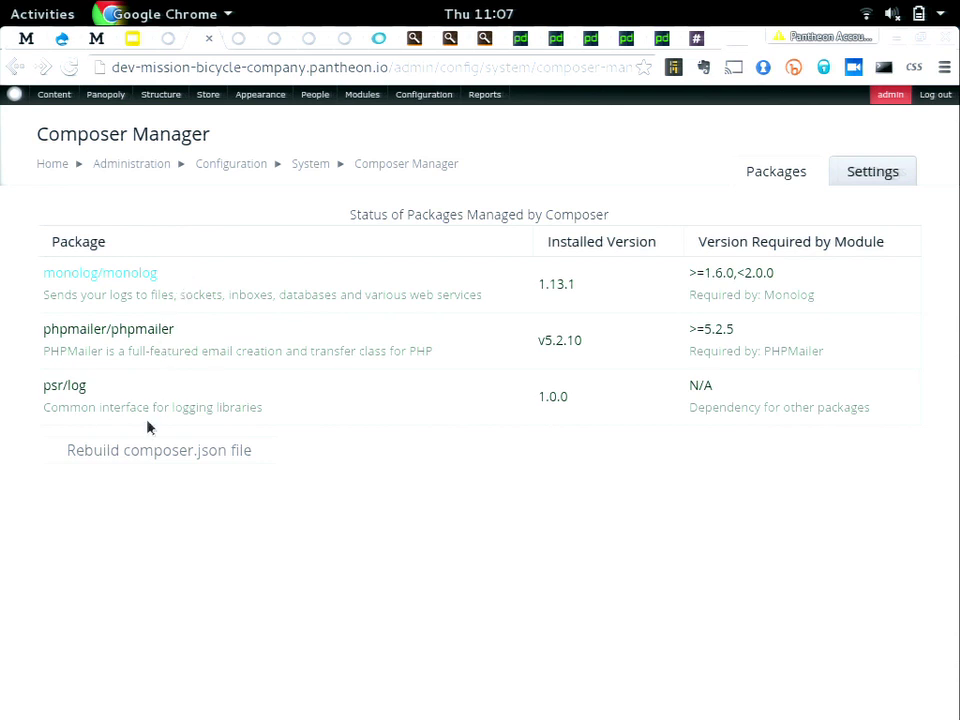
{"action": "left_click_drag", "start_coordinate": [88, 388], "coordinate": [45, 392]}
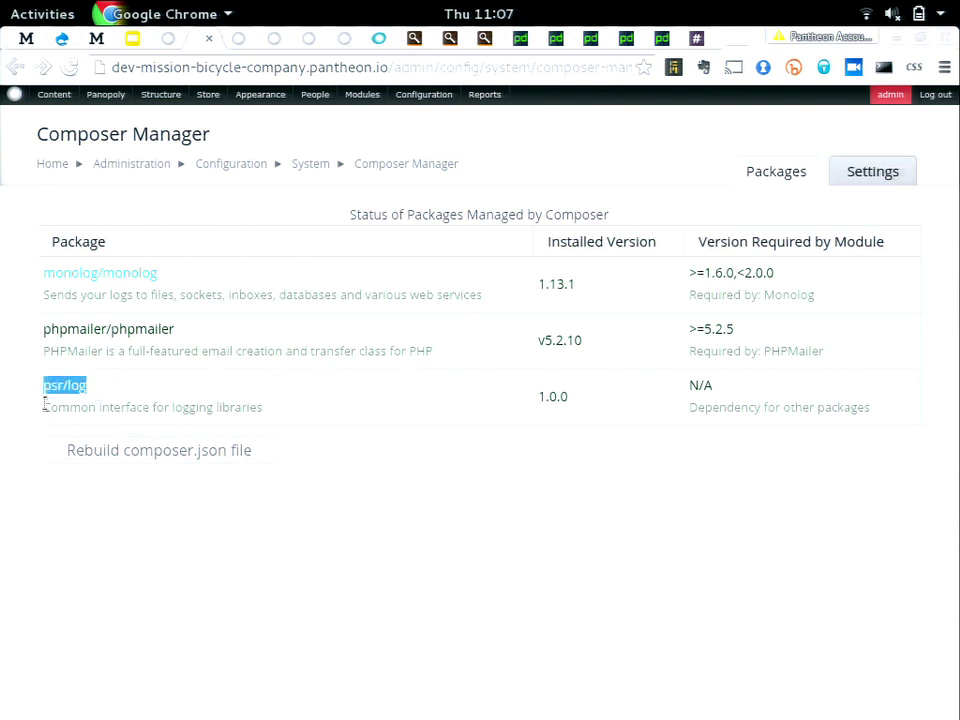
{"action": "left_click", "coordinate": [49, 407]}
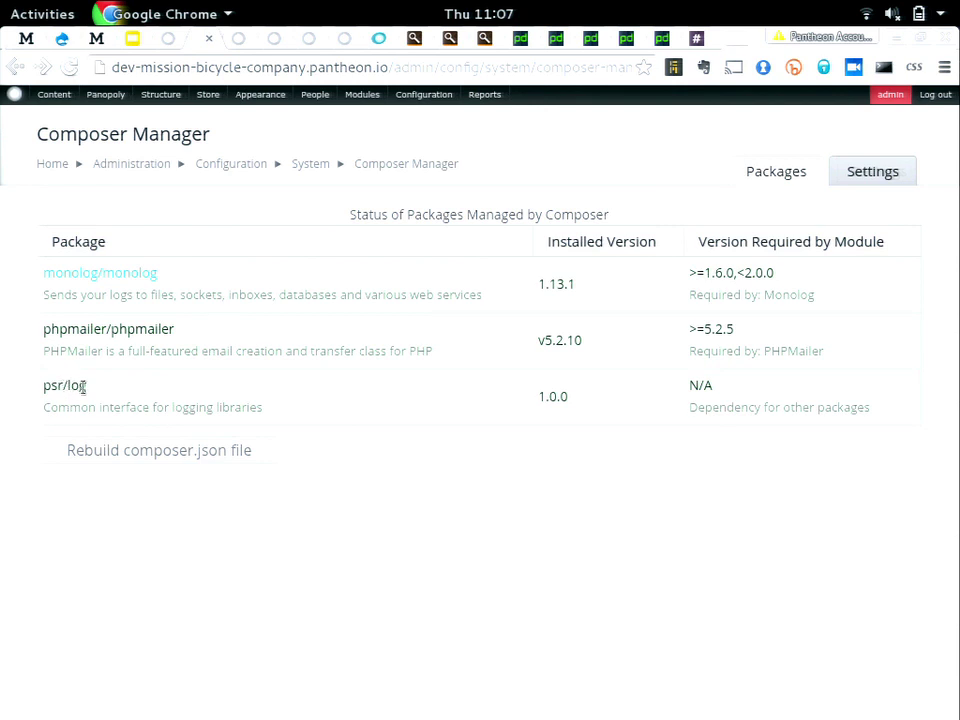
{"action": "left_click_drag", "start_coordinate": [89, 388], "coordinate": [42, 386]}
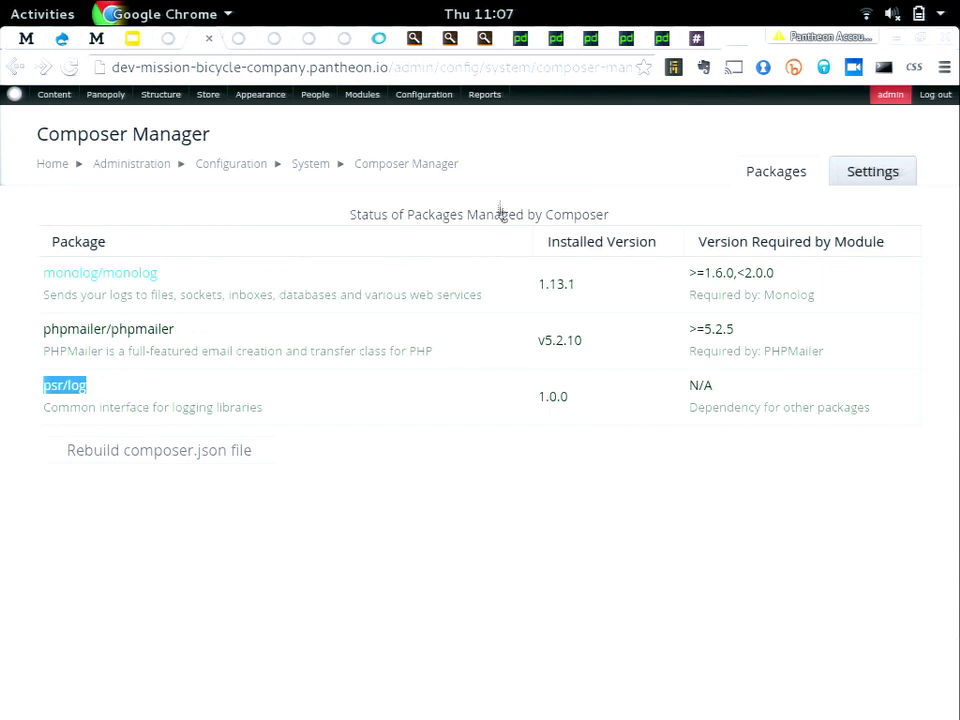
View the logging profile choices for Monolog's Watchdog channel and open the list of logging profiles.
{"action": "left_click", "coordinate": [231, 38]}
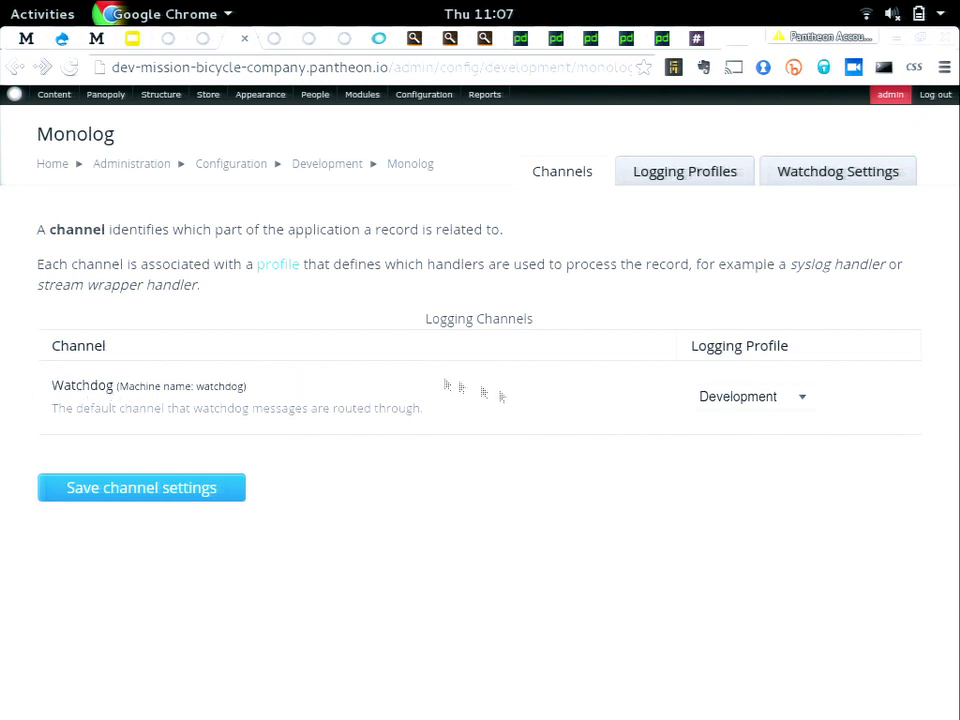
{"action": "left_click", "coordinate": [804, 391]}
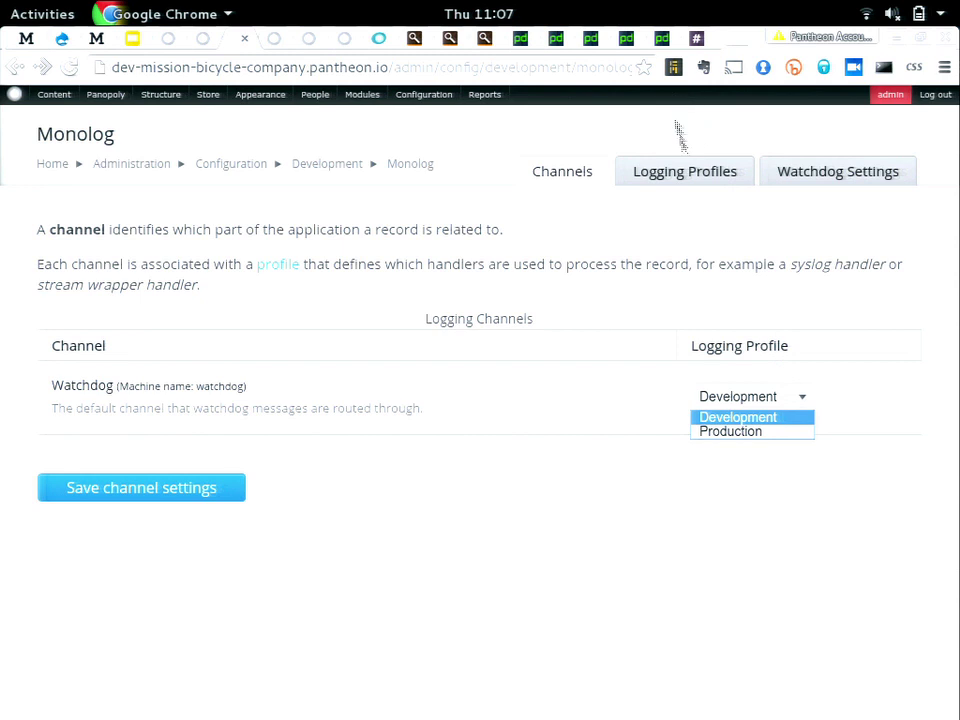
{"action": "left_click", "coordinate": [690, 173]}
{"action": "left_click", "coordinate": [690, 172]}
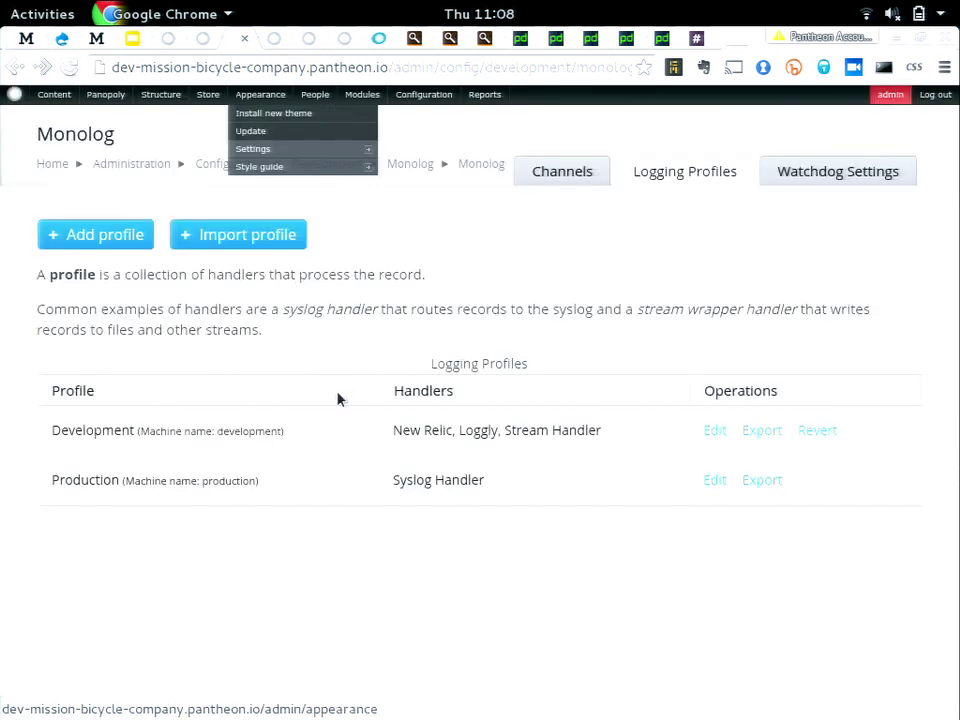
Highlight the Development profile's New Relic, Loggly and Stream Handler entries, and open that profile's edit page in a new browser tab.
{"action": "triple_click", "coordinate": [411, 428]}
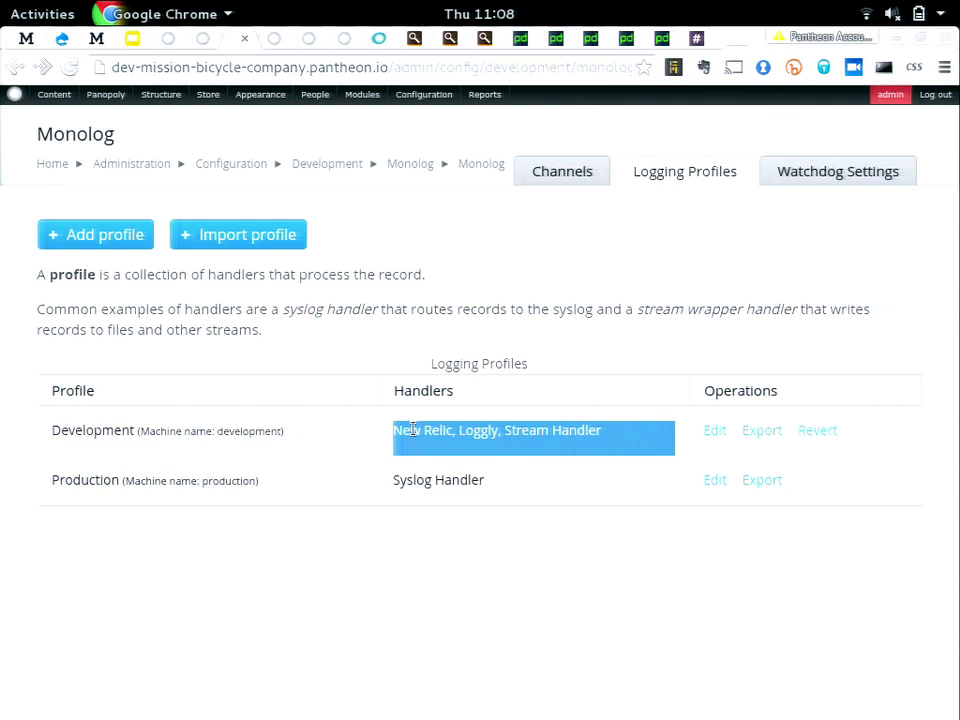
{"action": "left_click", "coordinate": [398, 430]}
{"action": "left_click_drag", "start_coordinate": [394, 430], "coordinate": [455, 433]}
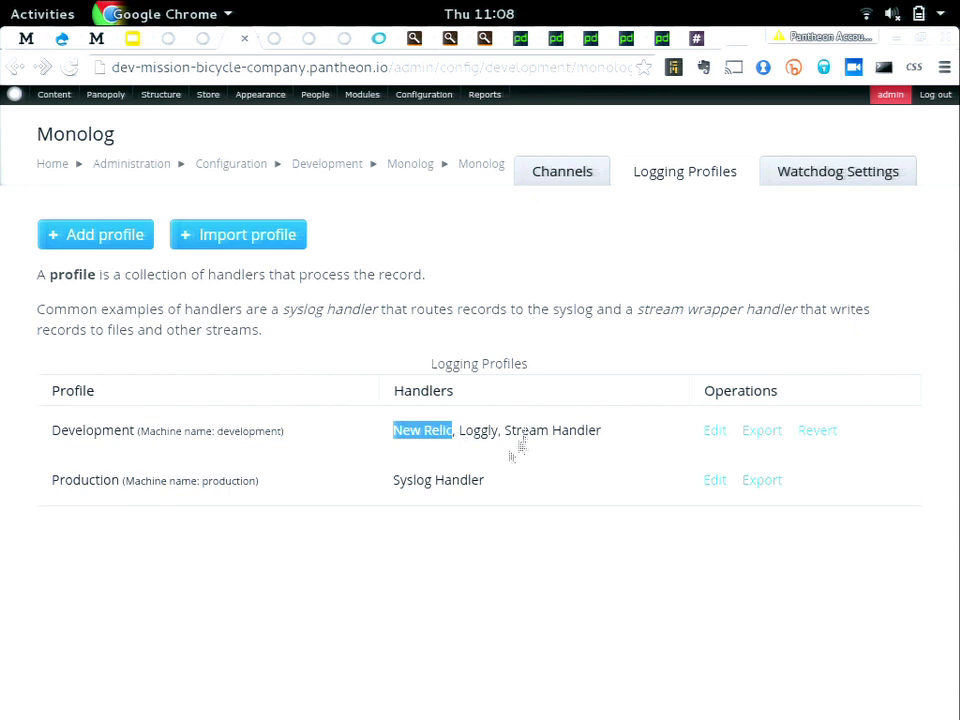
{"action": "left_click_drag", "start_coordinate": [448, 431], "coordinate": [463, 430]}
{"action": "double_click", "coordinate": [470, 430]}
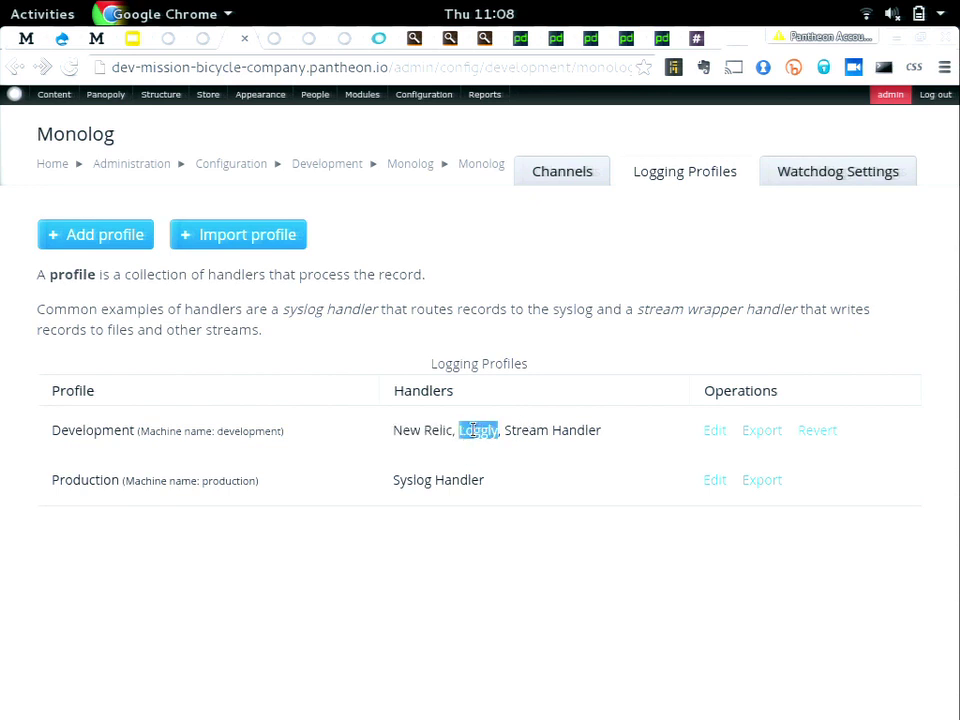
{"action": "middle_click", "coordinate": [720, 437]}
{"action": "left_click_drag", "start_coordinate": [505, 430], "coordinate": [603, 436]}
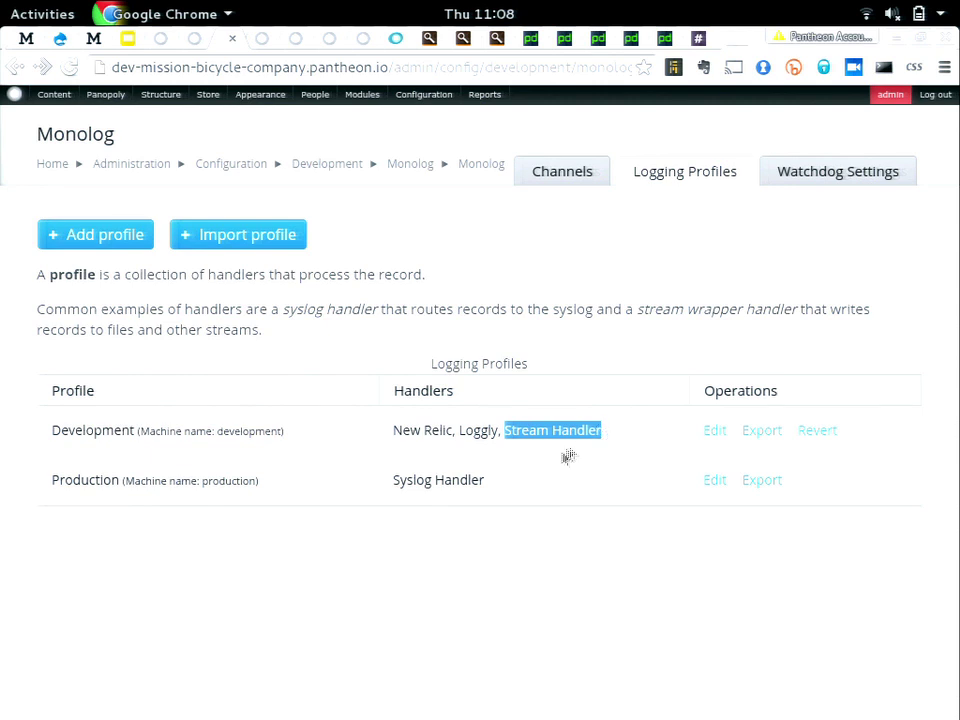
Compare the Production profile's Syslog Handler with the handlers listed for the Development profile.
{"action": "left_click", "coordinate": [431, 480]}
{"action": "triple_click", "coordinate": [431, 480]}
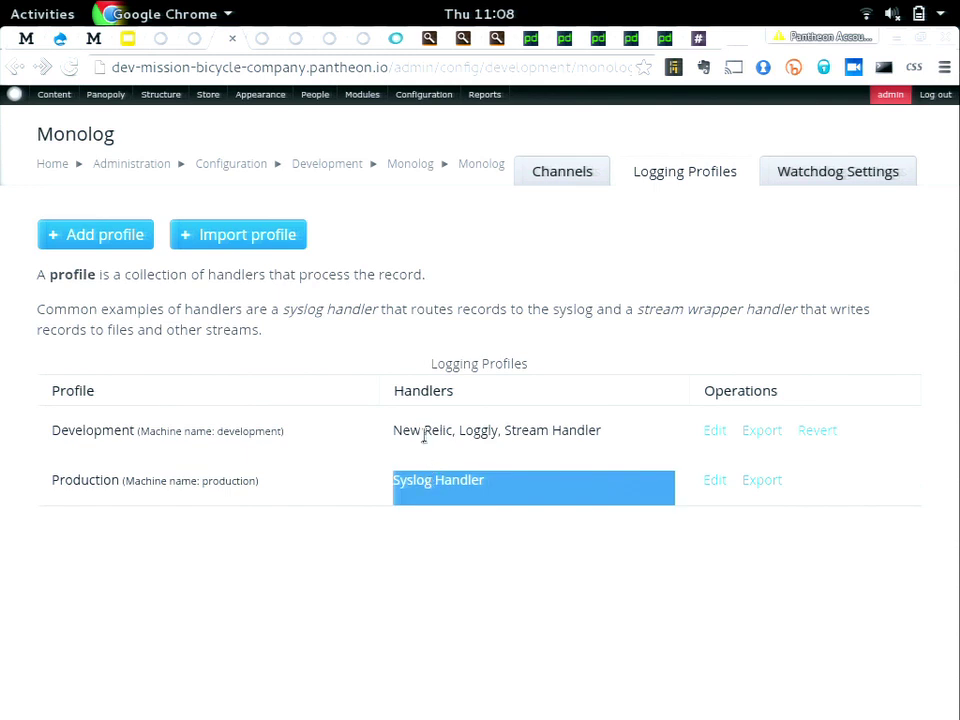
{"action": "left_click_drag", "start_coordinate": [396, 429], "coordinate": [597, 431]}
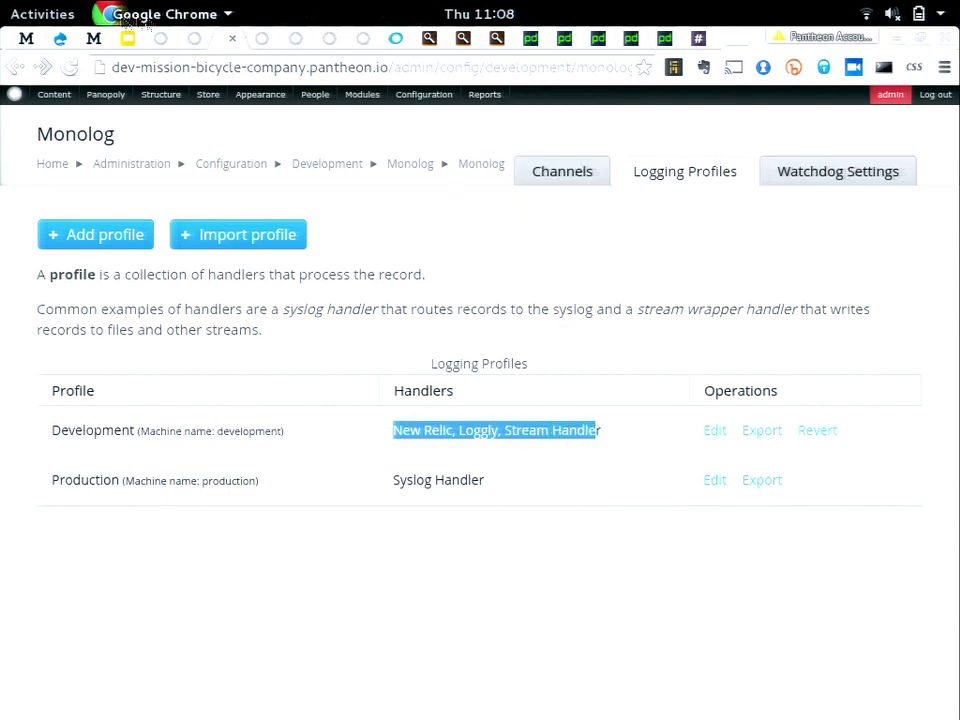
Go to the Development profile's edit page and browse the handler types available for adding.
{"action": "left_click", "coordinate": [265, 42]}
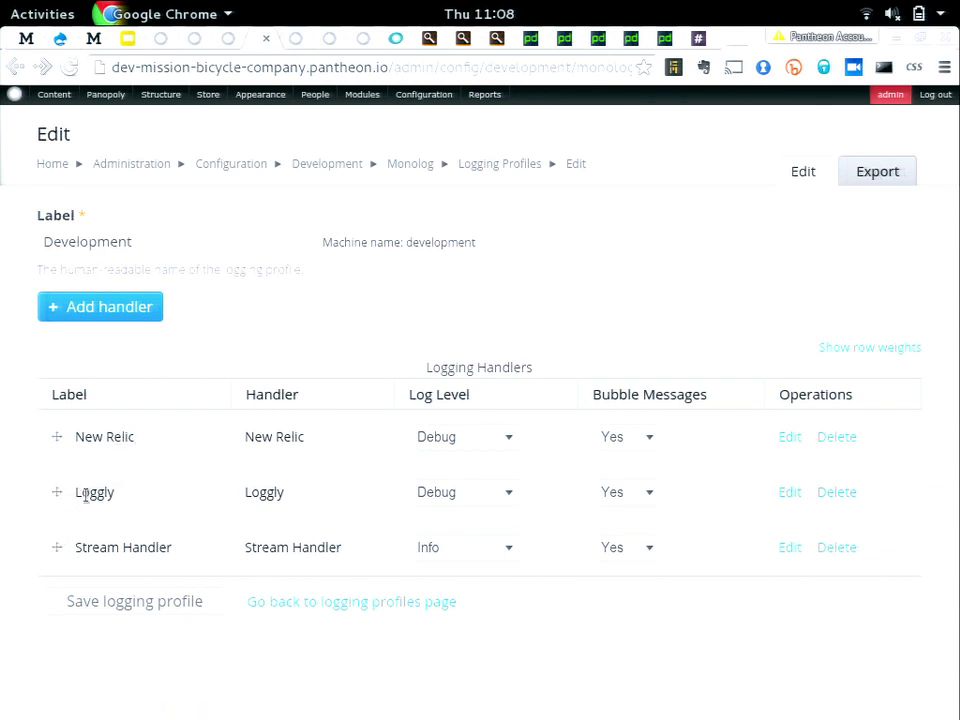
{"action": "left_click_drag", "start_coordinate": [76, 491], "coordinate": [83, 491]}
{"action": "left_click", "coordinate": [82, 316]}
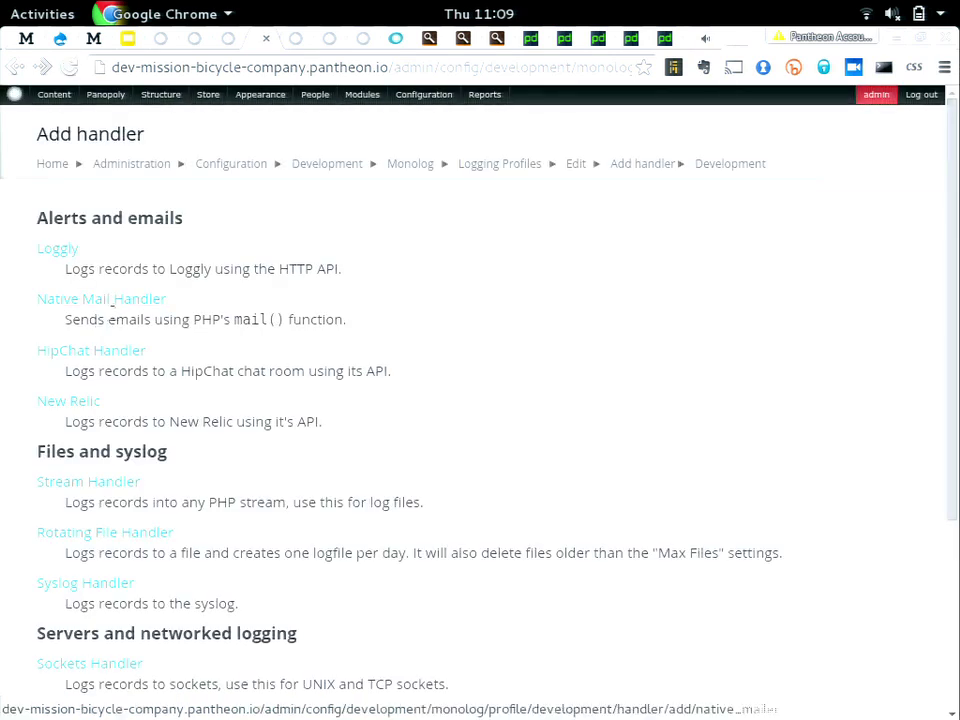
{"action": "scroll", "coordinate": [258, 385], "scroll_direction": "down", "scroll_amount": 5}
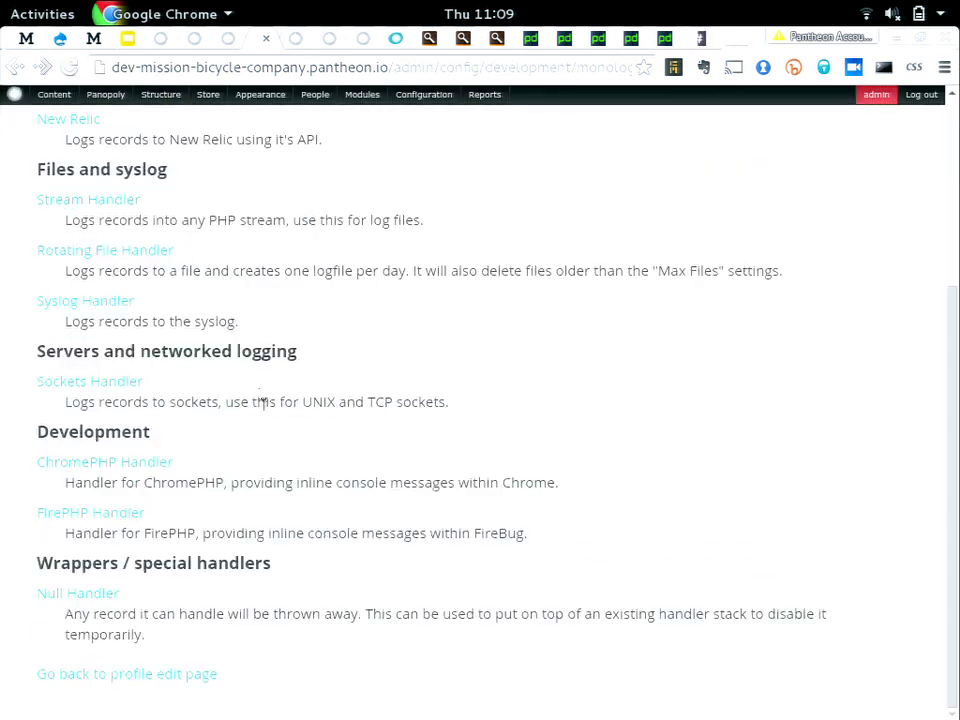
{"action": "scroll", "coordinate": [265, 410], "scroll_direction": "up", "scroll_amount": 5}
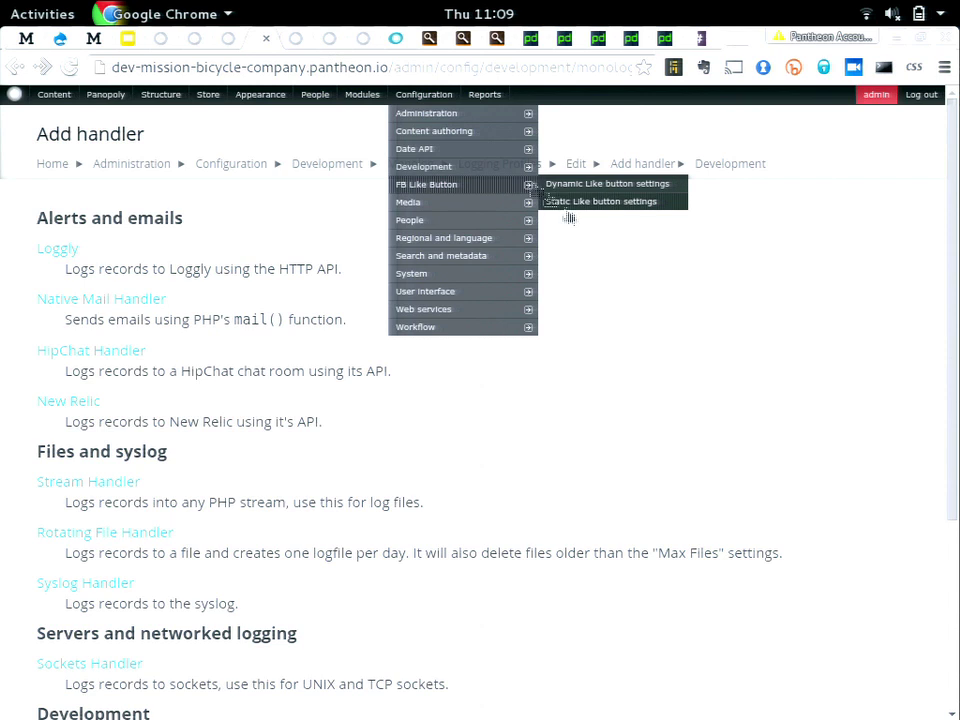
Switch to New Relic APM and open the Mission Bicycle Company (dev) application overview.
{"action": "mouse_move", "coordinate": [412, 150]}
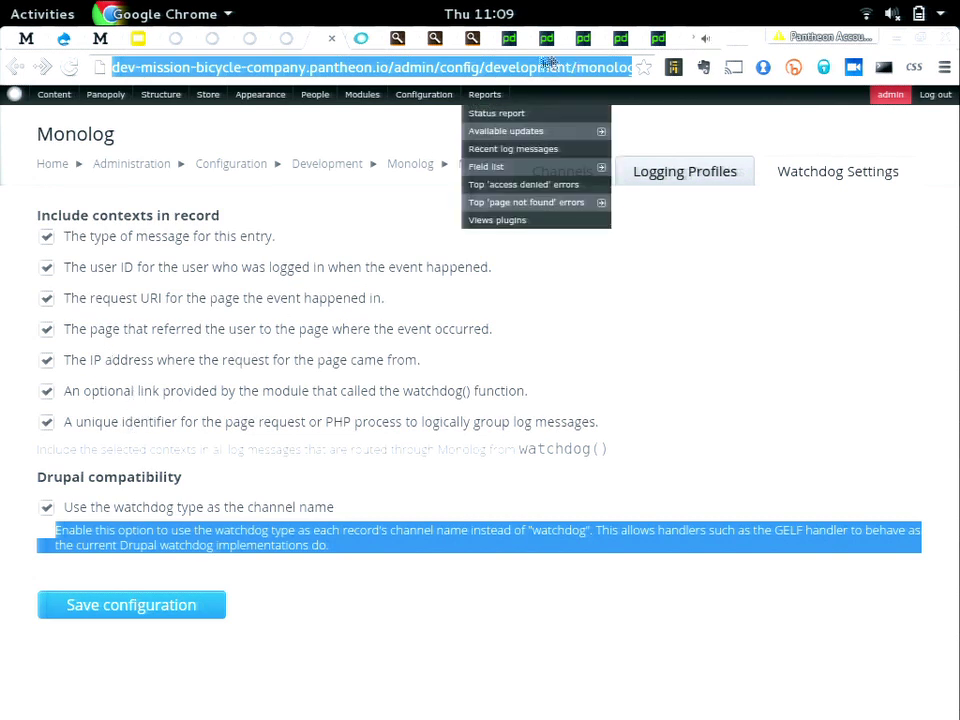
{"action": "left_click", "coordinate": [349, 39]}
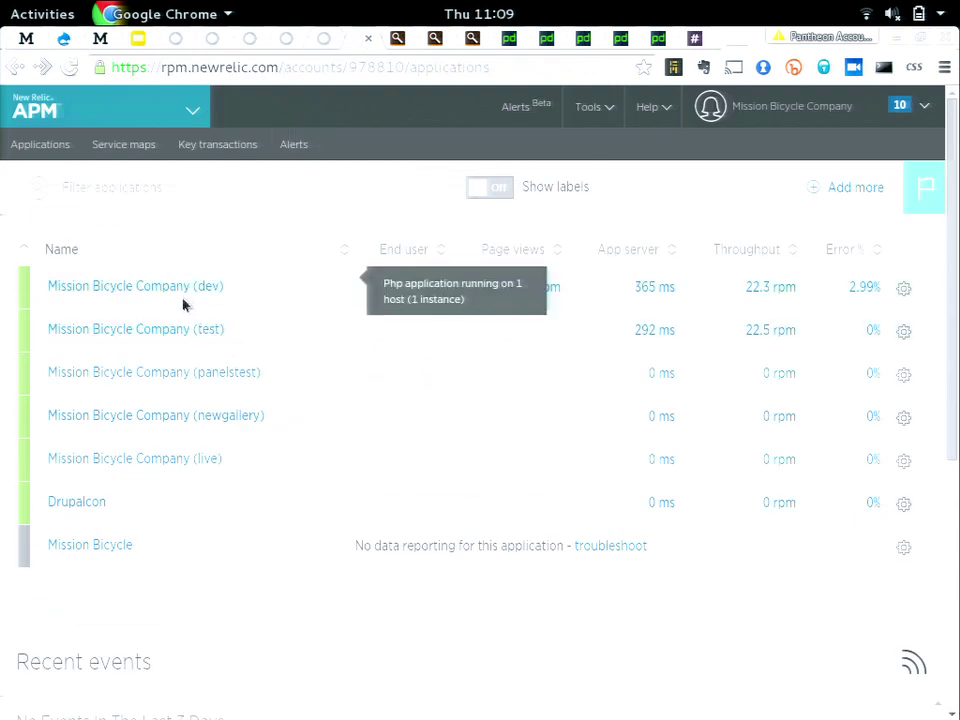
{"action": "left_click", "coordinate": [154, 289]}
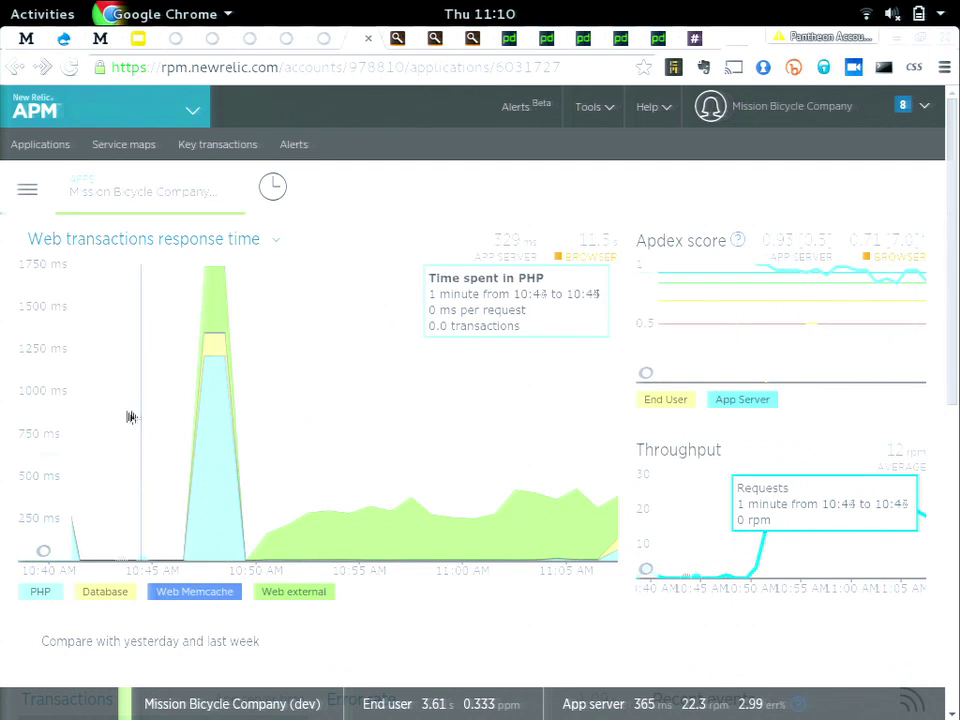
Set the time window of the application overview to 12 hours, ending now.
{"action": "left_click", "coordinate": [195, 191]}
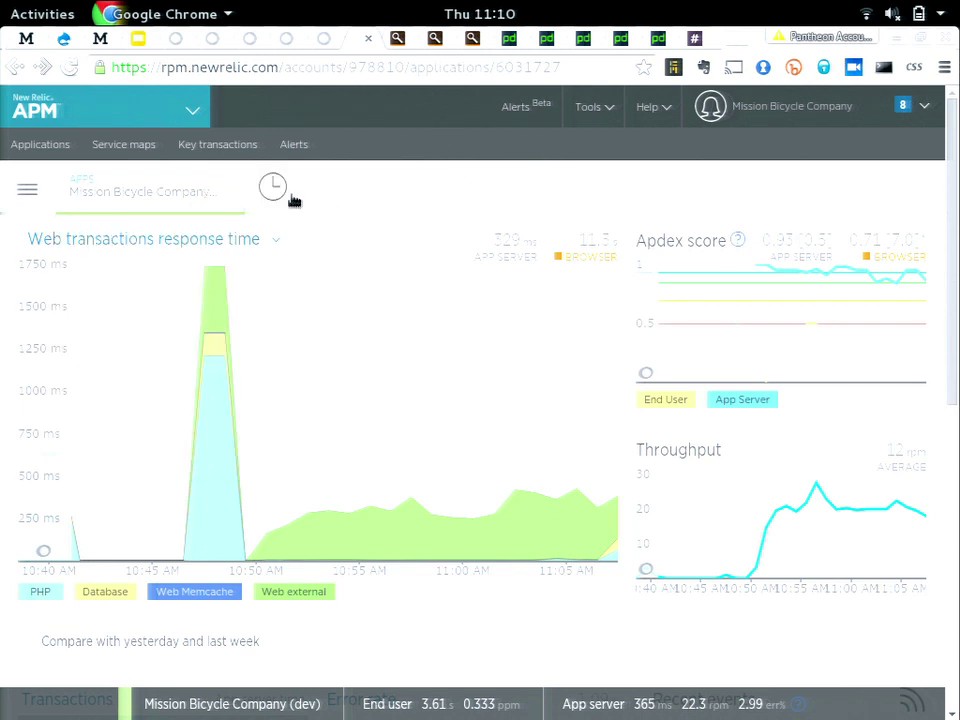
{"action": "left_click", "coordinate": [286, 196]}
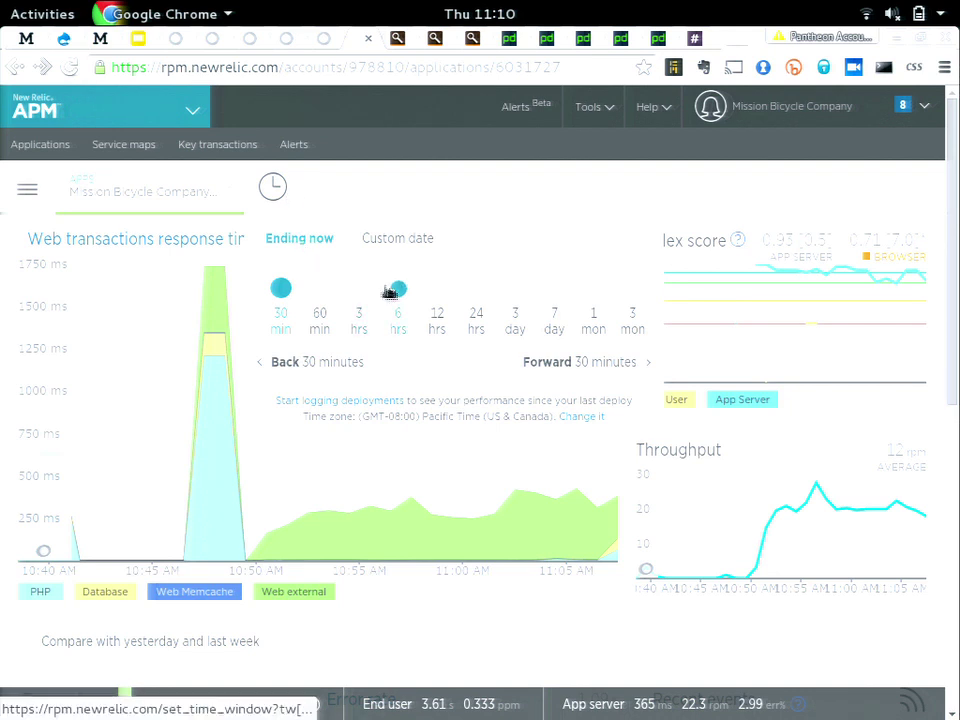
{"action": "left_click", "coordinate": [437, 290]}
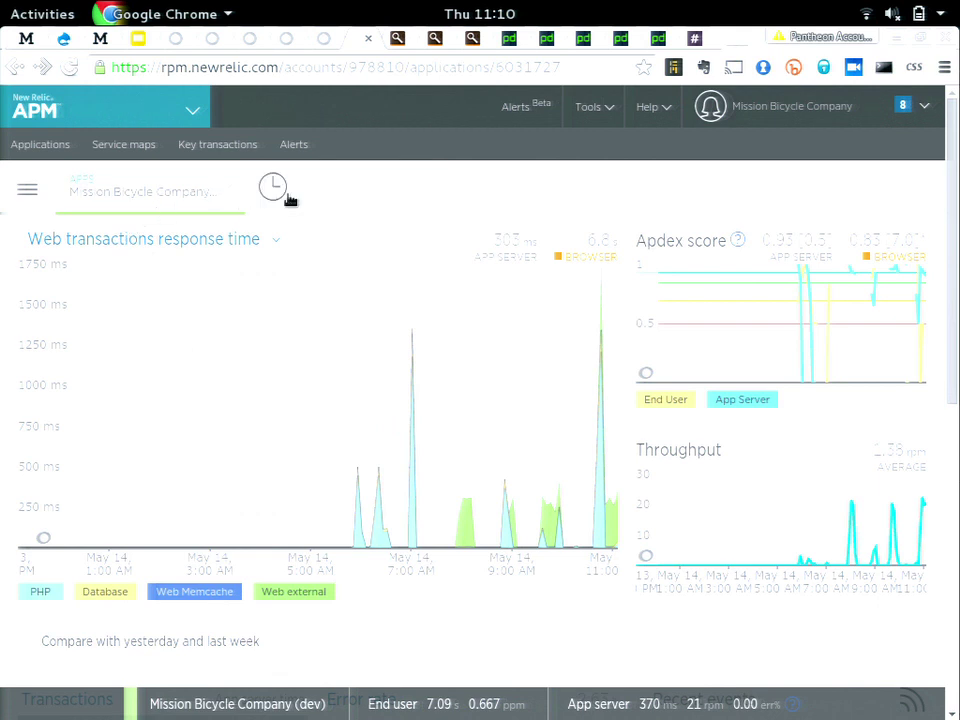
Examine the transactions list, including /monolog_profile_page, and open the error rate details.
{"action": "scroll", "coordinate": [195, 585], "scroll_direction": "down", "scroll_amount": 4}
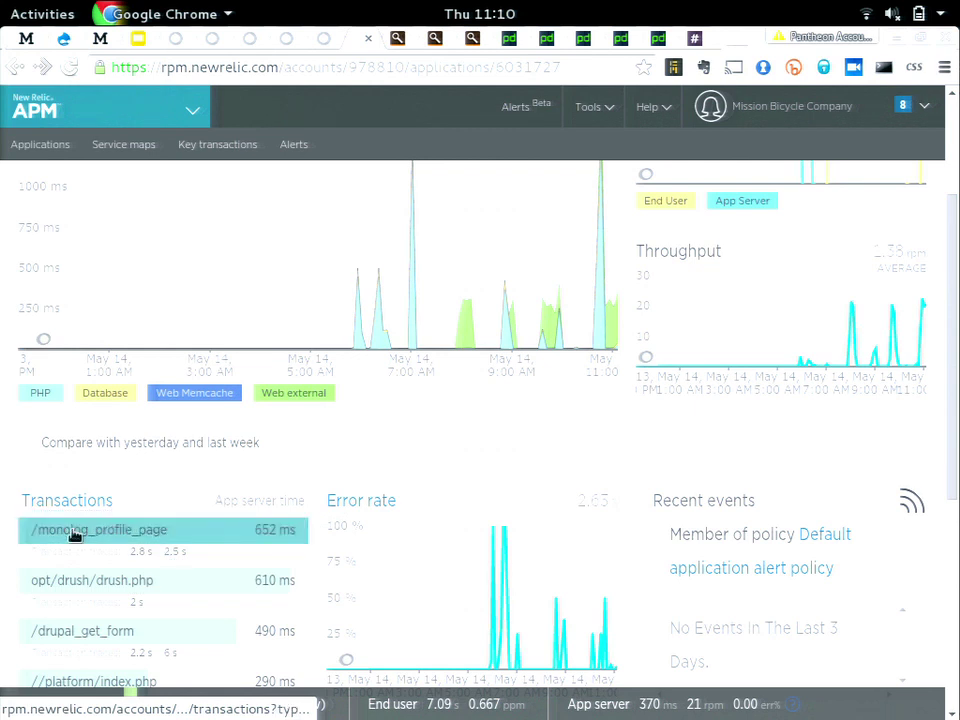
{"action": "mouse_move", "coordinate": [79, 540]}
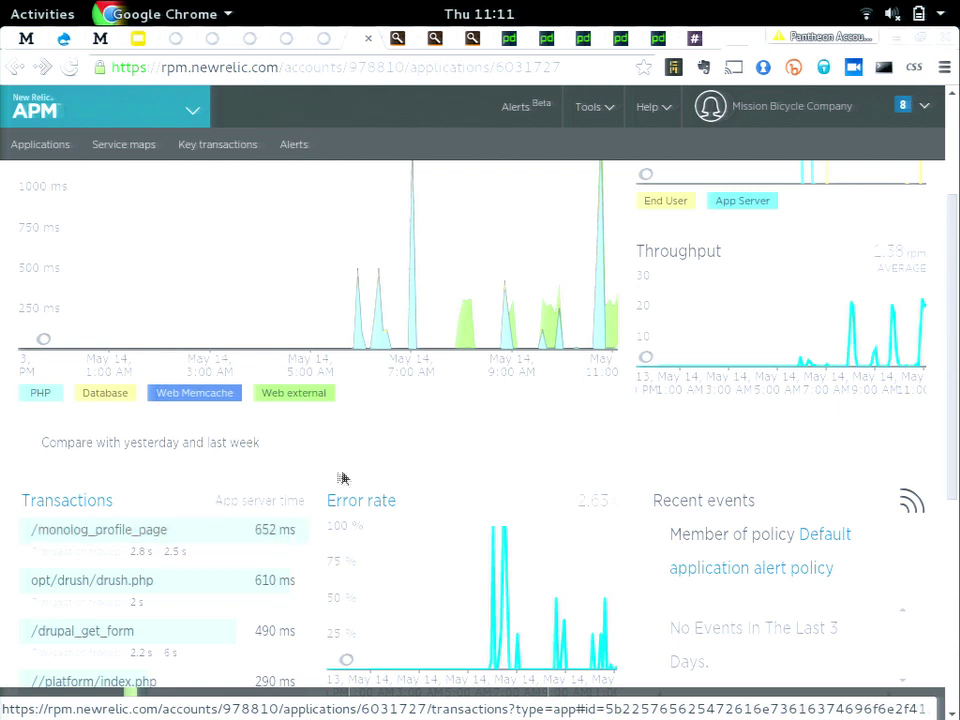
{"action": "left_click", "coordinate": [376, 512]}
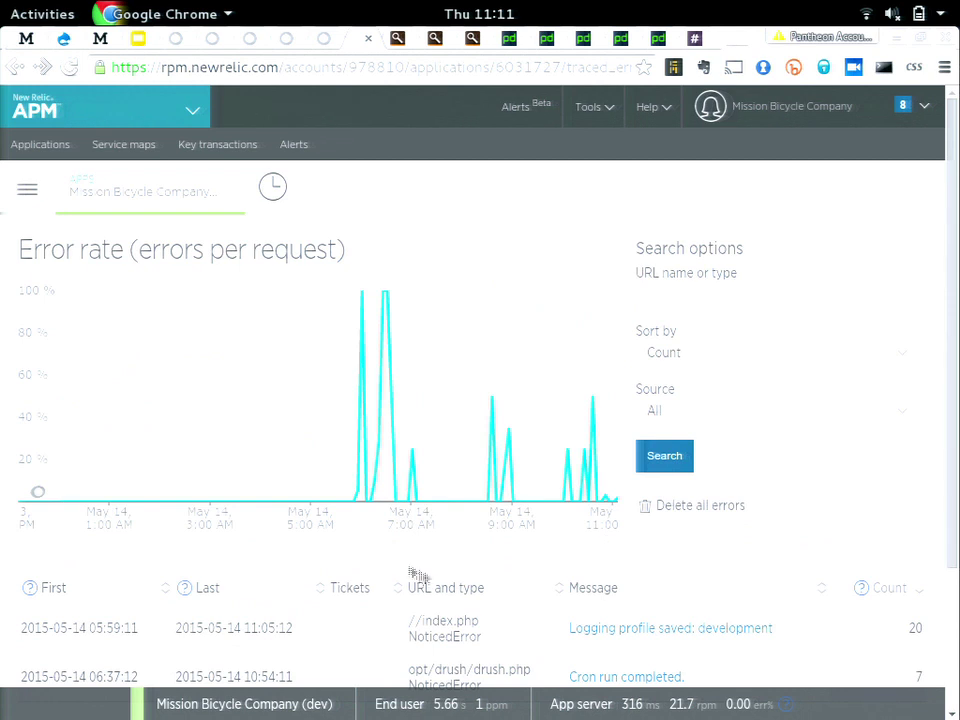
Inspect the error rate page and view the available sort and source options for the error search.
{"action": "scroll", "coordinate": [417, 574], "scroll_direction": "down", "scroll_amount": 2}
{"action": "scroll", "coordinate": [424, 516], "scroll_direction": "up", "scroll_amount": 2}
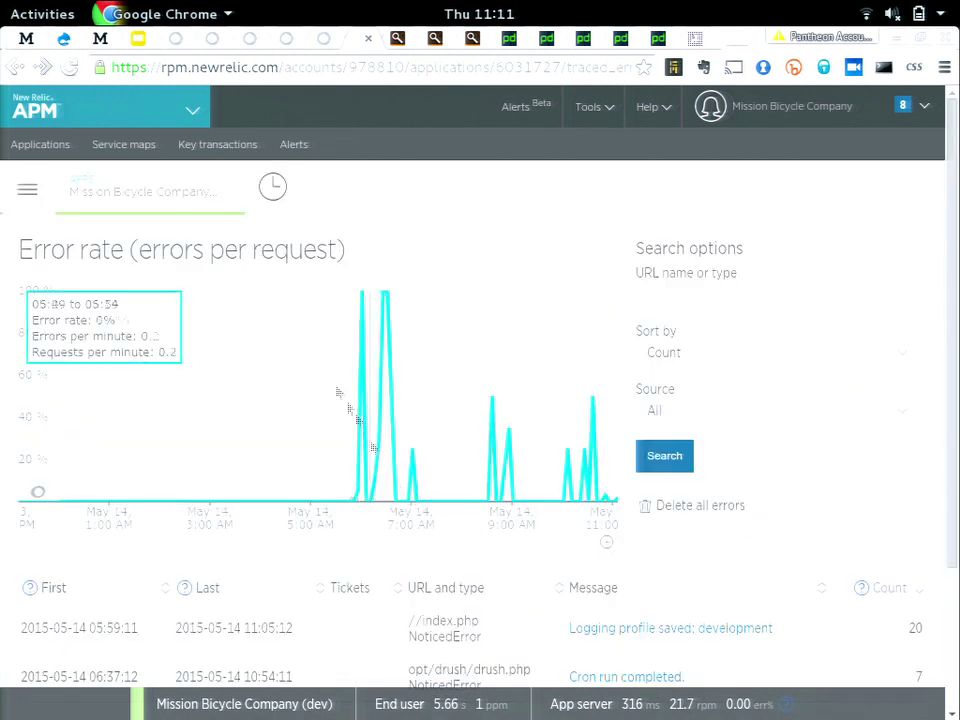
{"action": "left_click", "coordinate": [260, 192]}
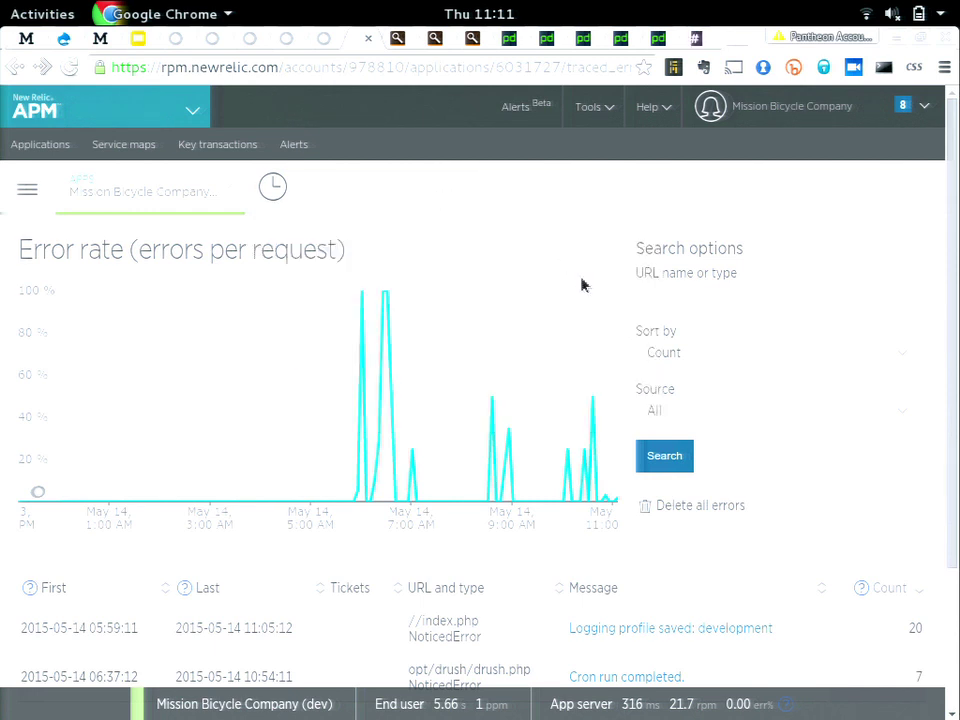
{"action": "left_click", "coordinate": [662, 352]}
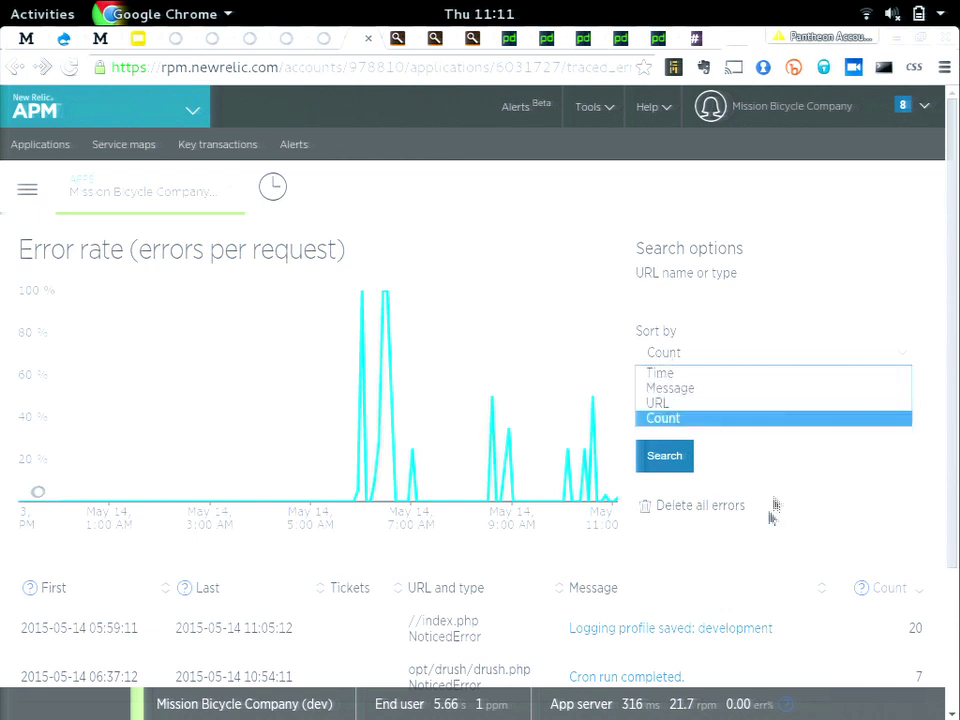
{"action": "left_click", "coordinate": [773, 465]}
{"action": "left_click", "coordinate": [736, 409]}
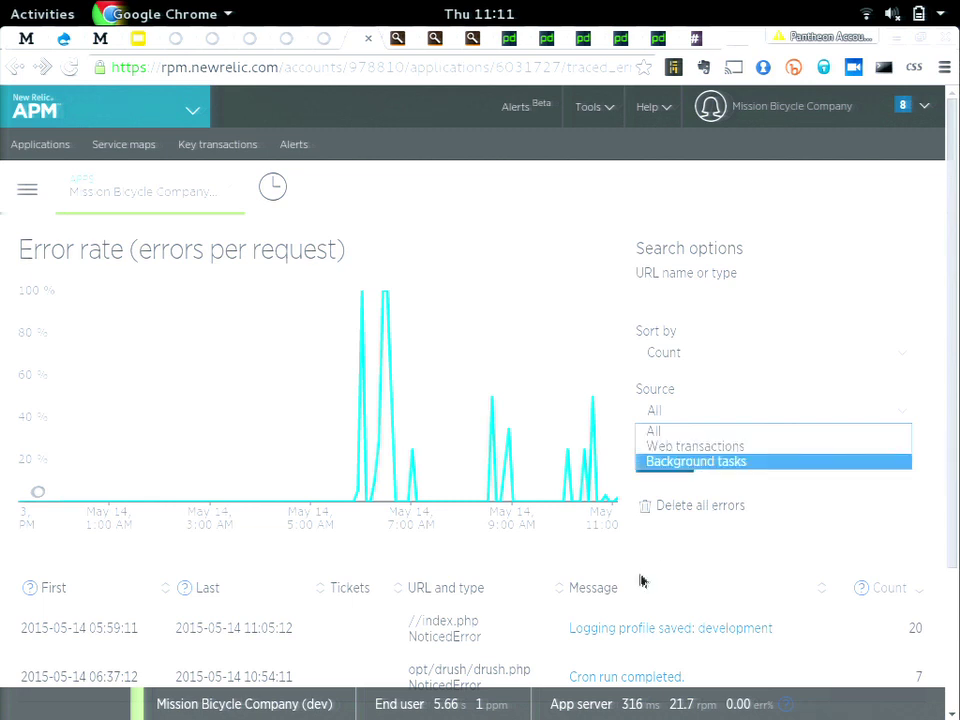
Open the "Logging profile saved: development" error and examine its message, sample stack trace and transaction attributes.
{"action": "left_click", "coordinate": [645, 629]}
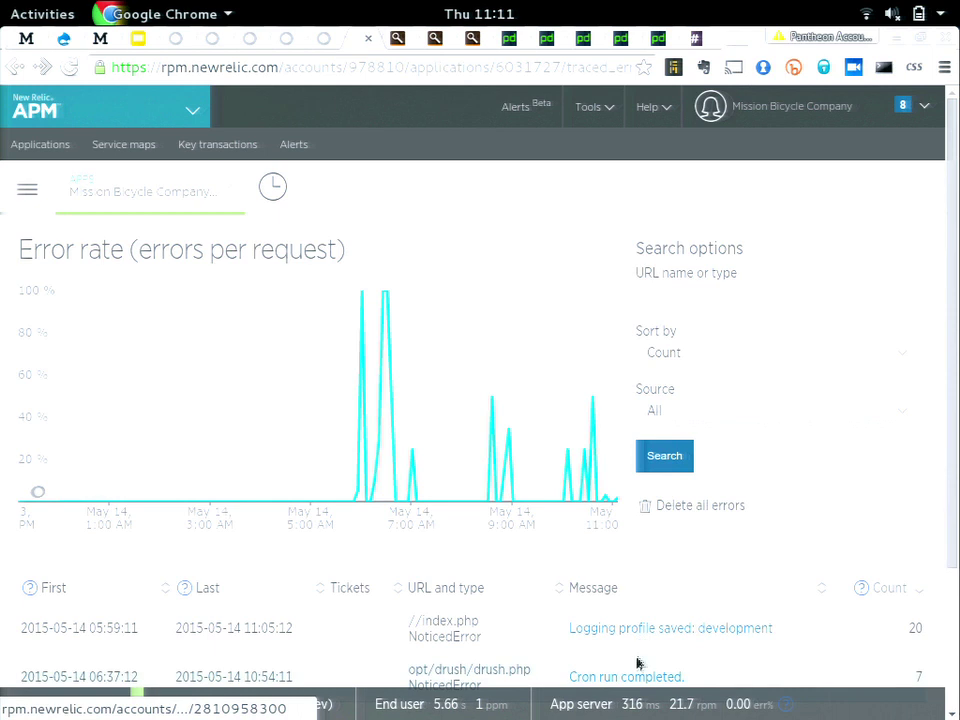
{"action": "left_click", "coordinate": [607, 629]}
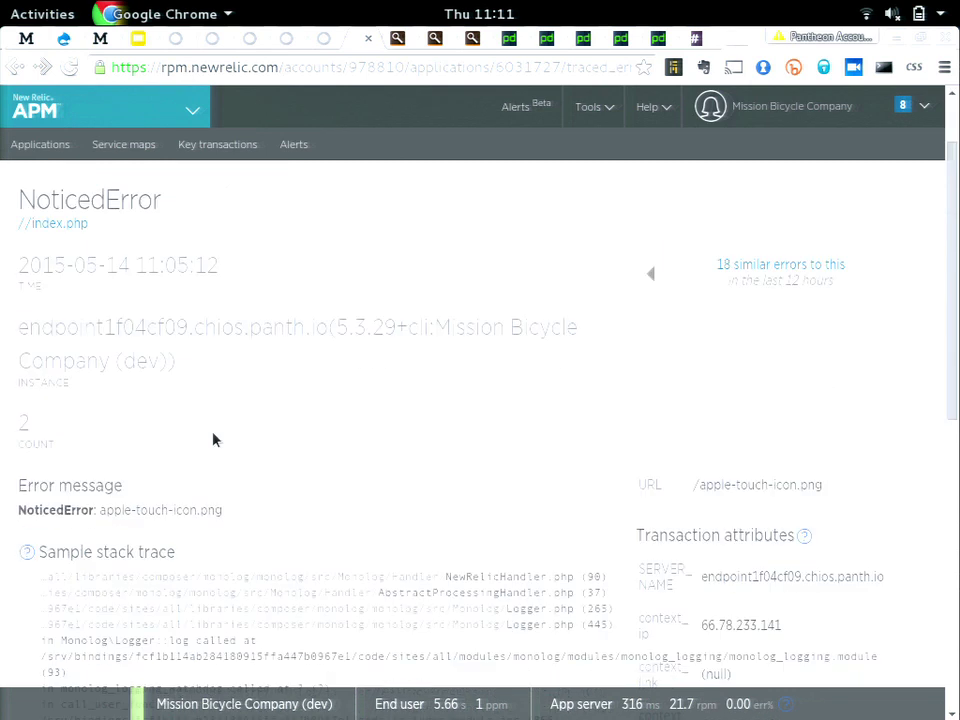
{"action": "scroll", "coordinate": [213, 439], "scroll_direction": "down", "scroll_amount": 3}
{"action": "scroll", "coordinate": [213, 439], "scroll_direction": "up", "scroll_amount": 3}
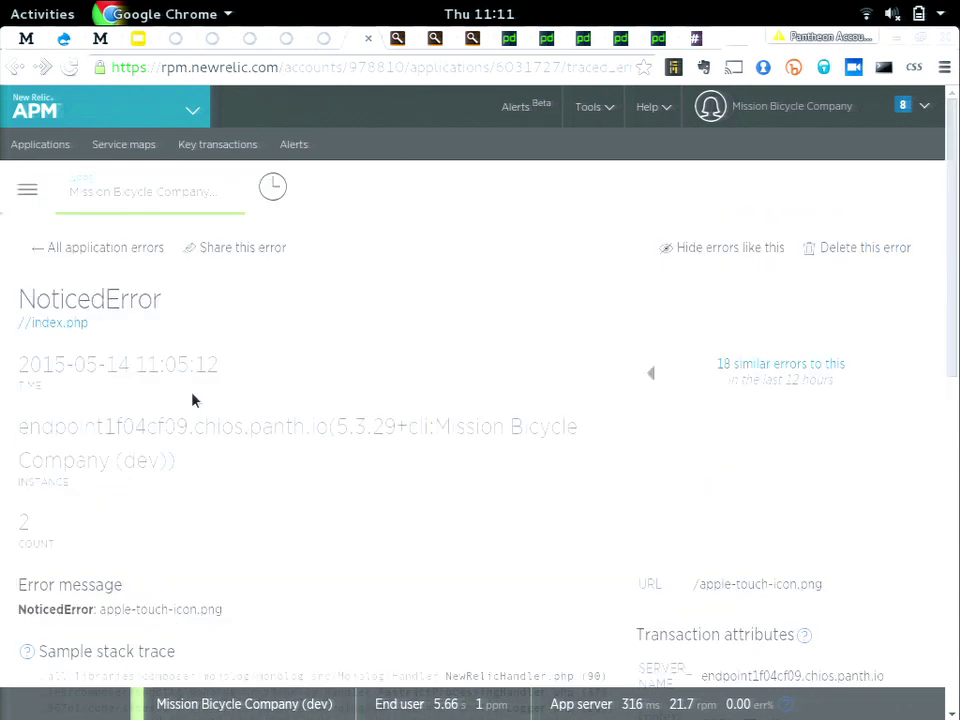
{"action": "scroll", "coordinate": [193, 401], "scroll_direction": "down", "scroll_amount": 9}
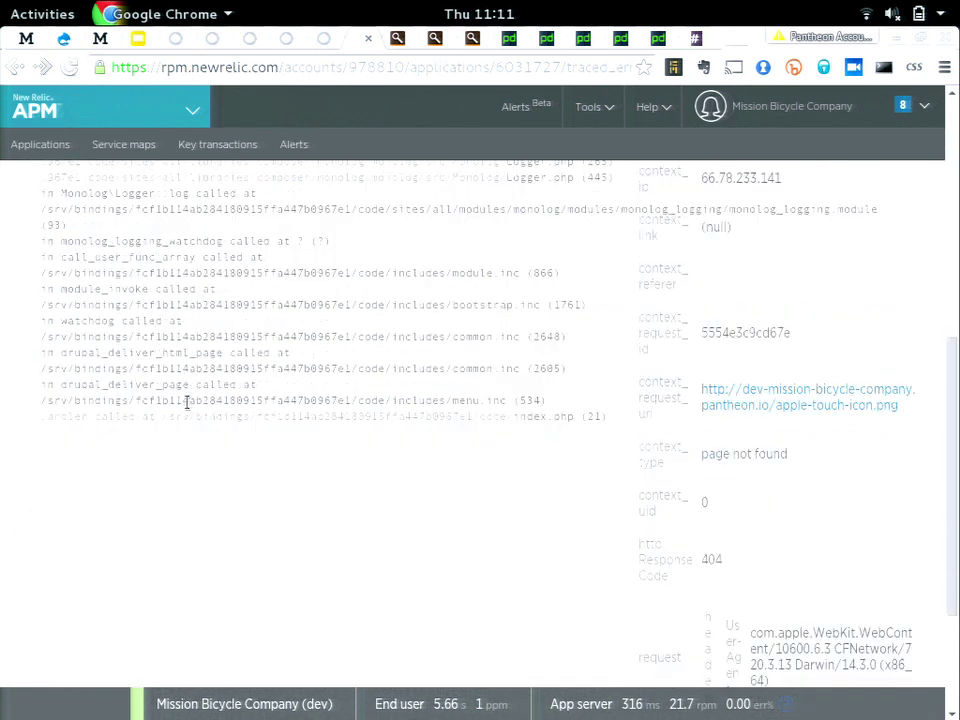
{"action": "scroll", "coordinate": [187, 402], "scroll_direction": "up", "scroll_amount": 2}
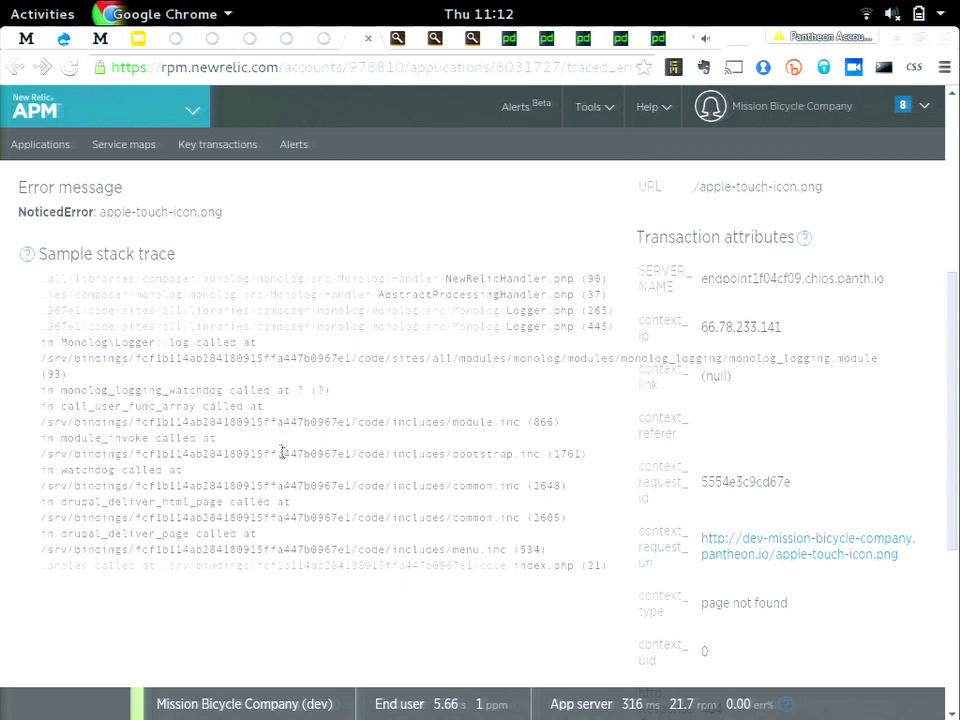
{"action": "scroll", "coordinate": [274, 506], "scroll_direction": "down", "scroll_amount": 1}
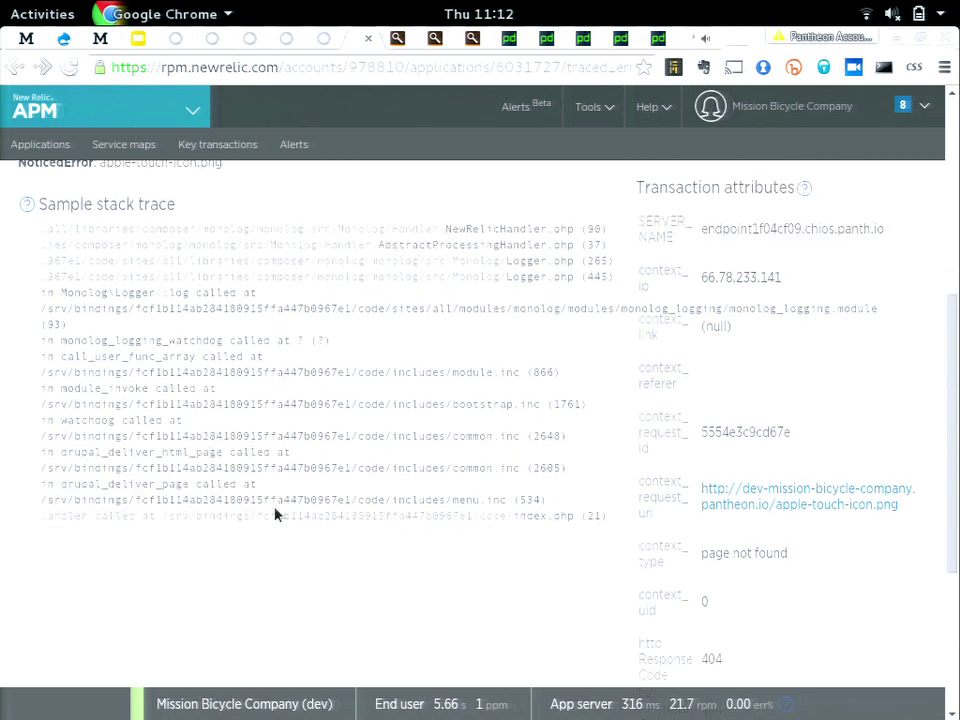
{"action": "scroll", "coordinate": [274, 514], "scroll_direction": "up", "scroll_amount": 5}
{"action": "scroll", "coordinate": [433, 450], "scroll_direction": "down", "scroll_amount": 4}
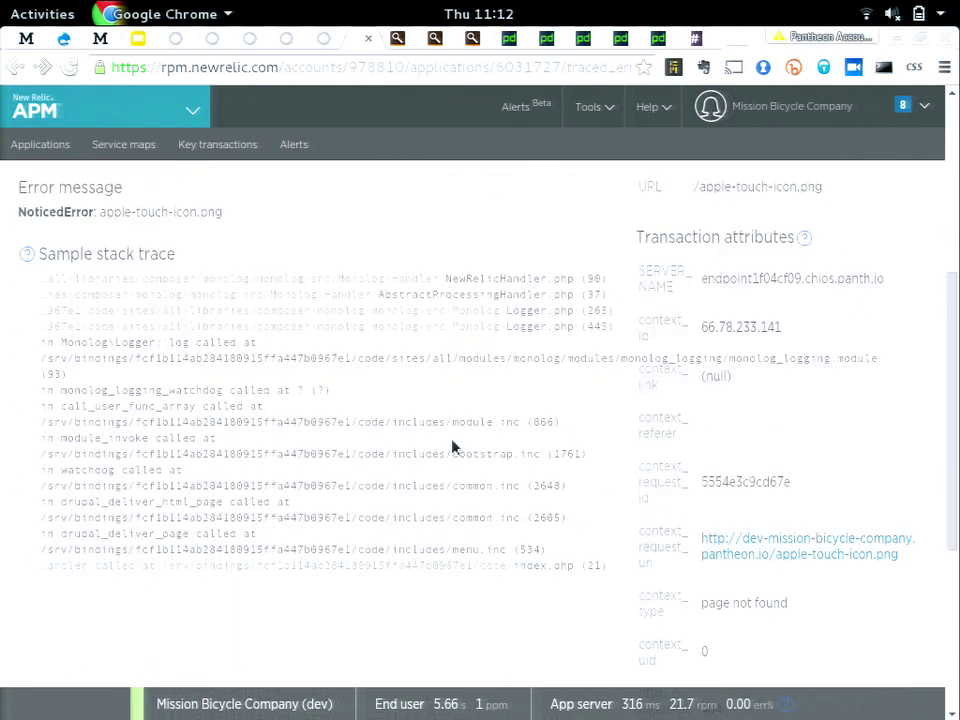
{"action": "scroll", "coordinate": [705, 280], "scroll_direction": "up", "scroll_amount": 4}
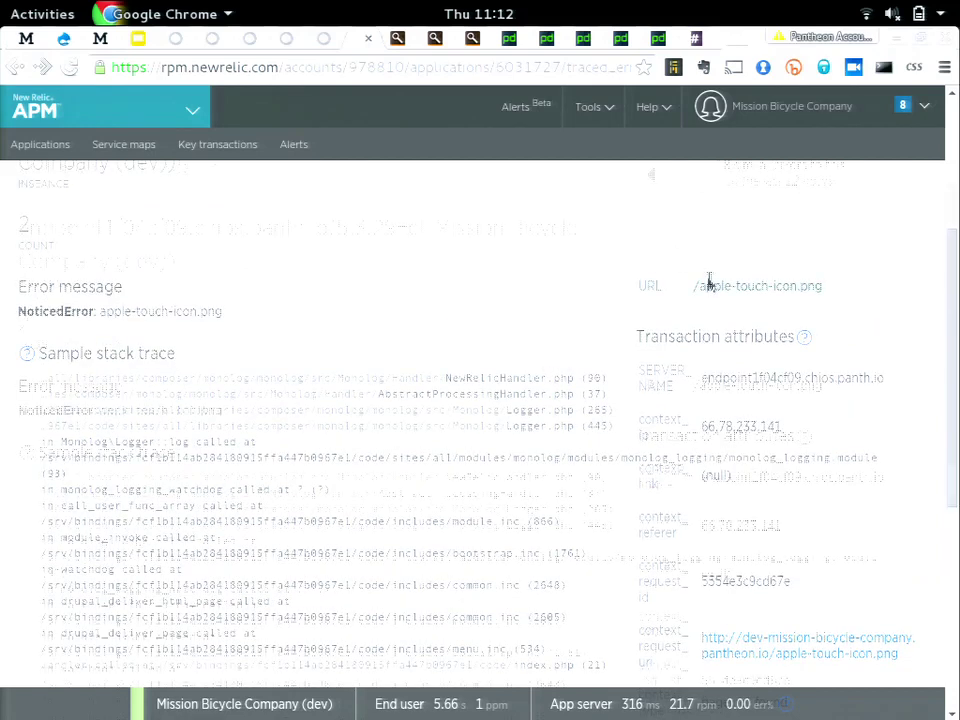
List the similar errors for //index.php and open the "Error running apps_cron" PDOException entry.
{"action": "left_click", "coordinate": [777, 366]}
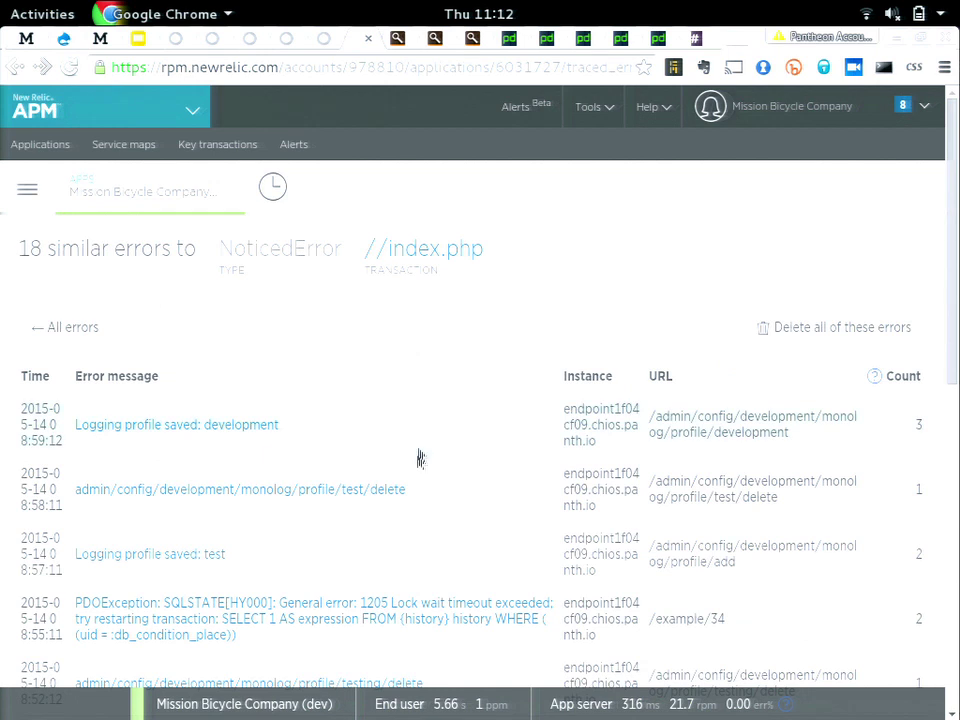
{"action": "scroll", "coordinate": [413, 460], "scroll_direction": "down", "scroll_amount": 5}
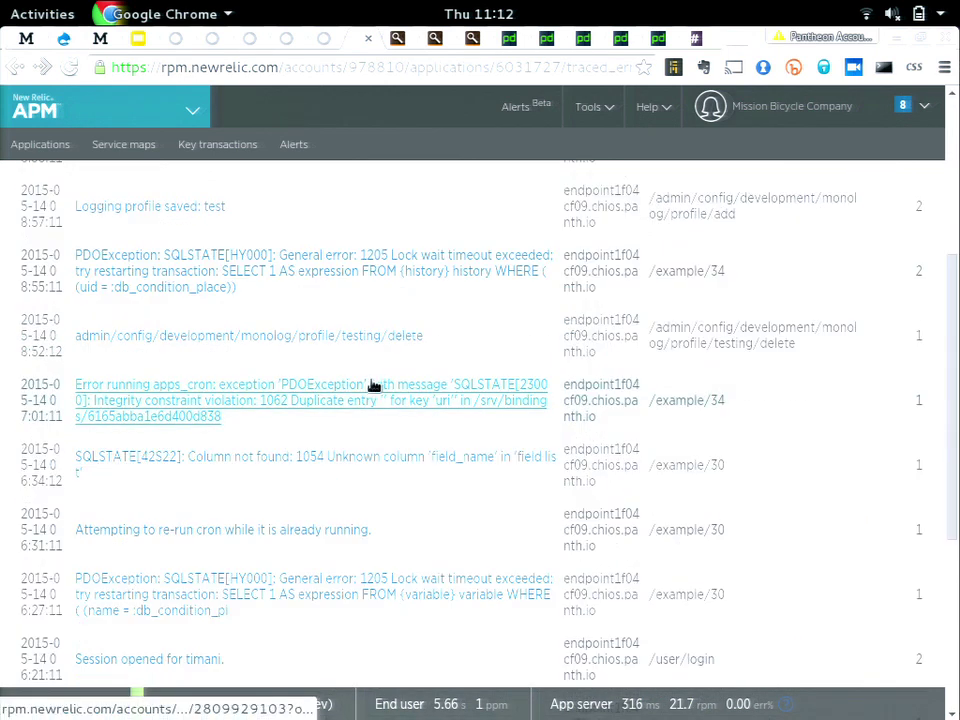
{"action": "left_click", "coordinate": [372, 388]}
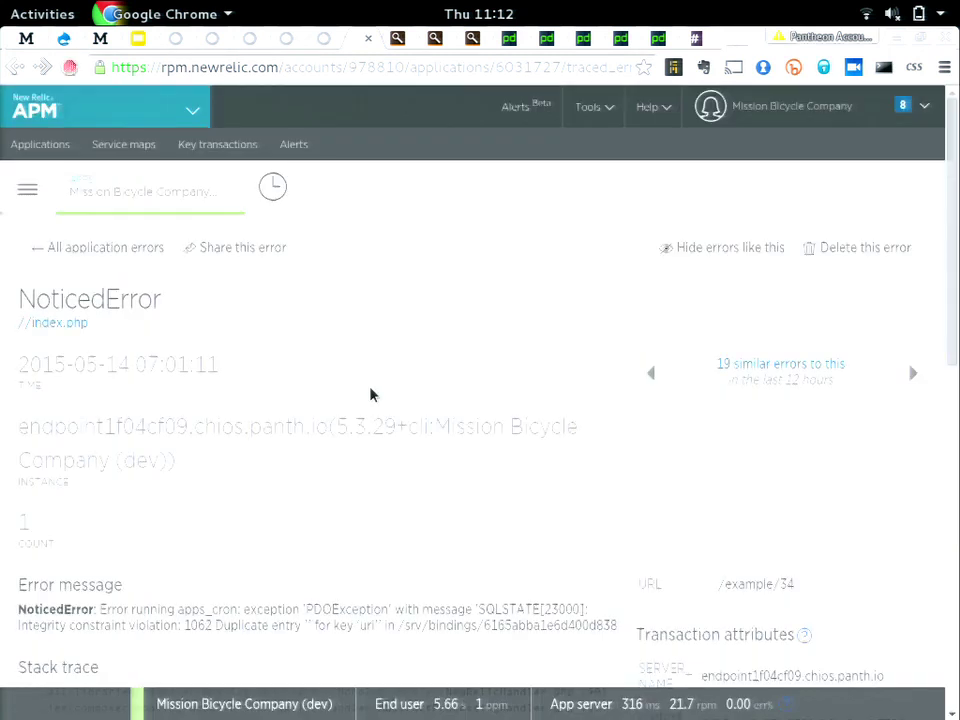
Examine the stack trace of the apps_cron error, including the custom_module.module call, and its transaction attributes.
{"action": "scroll", "coordinate": [367, 440], "scroll_direction": "down", "scroll_amount": 10}
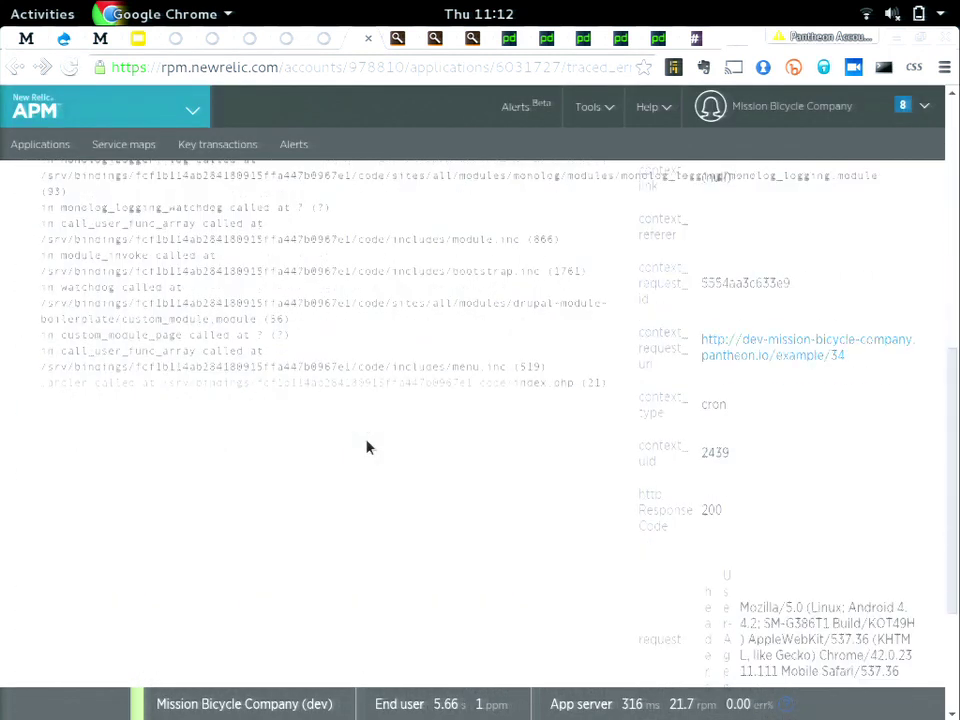
{"action": "scroll", "coordinate": [367, 447], "scroll_direction": "up", "scroll_amount": 1}
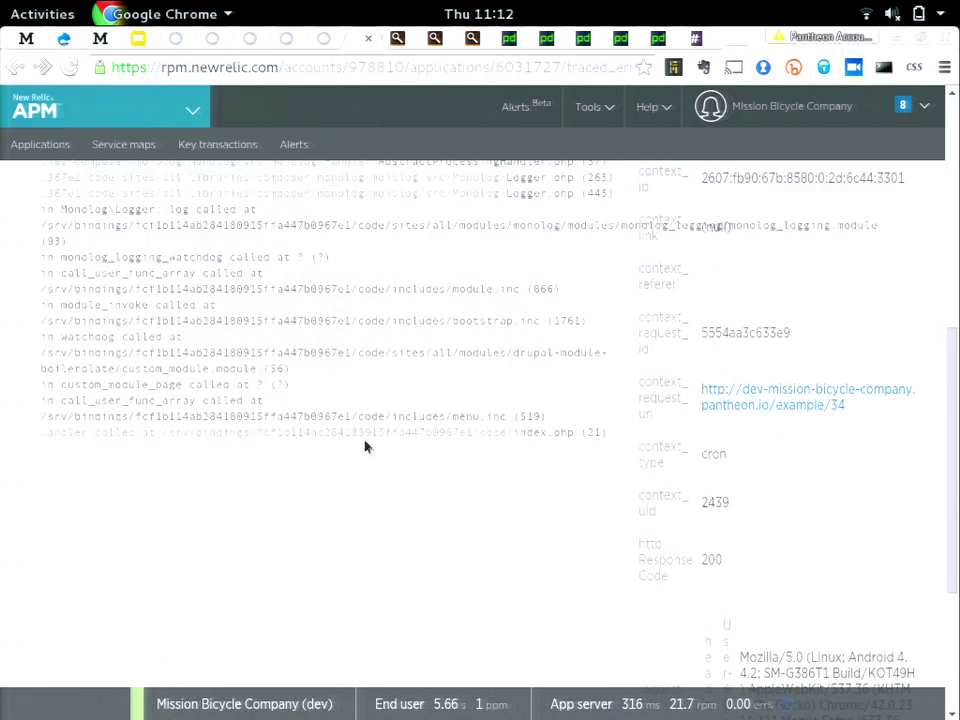
{"action": "scroll", "coordinate": [367, 446], "scroll_direction": "up", "scroll_amount": 1}
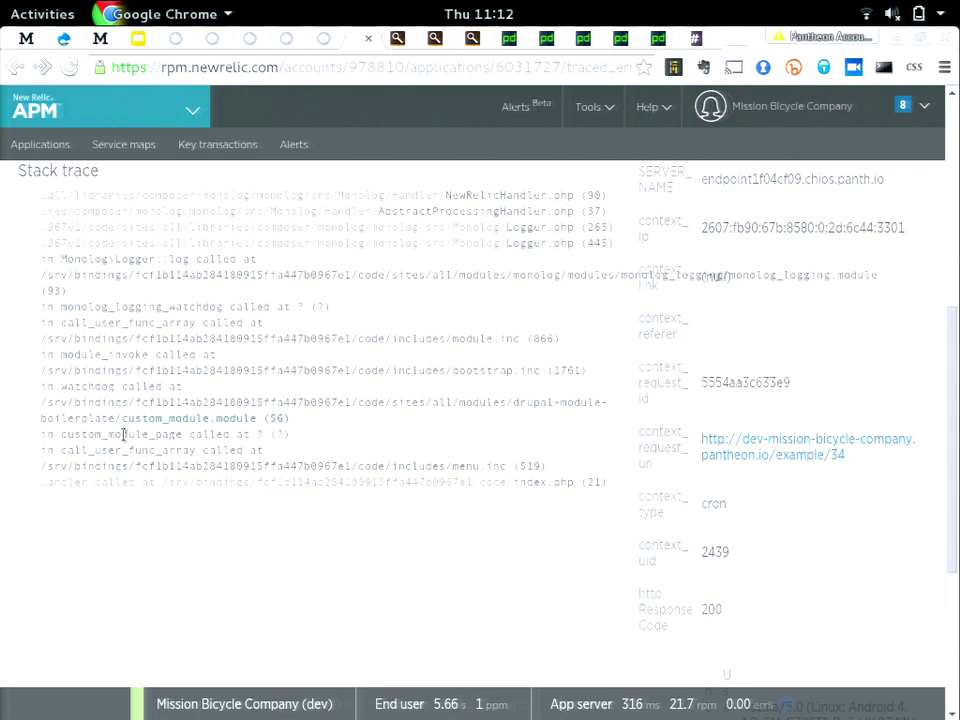
{"action": "scroll", "coordinate": [150, 402], "scroll_direction": "up", "scroll_amount": 5}
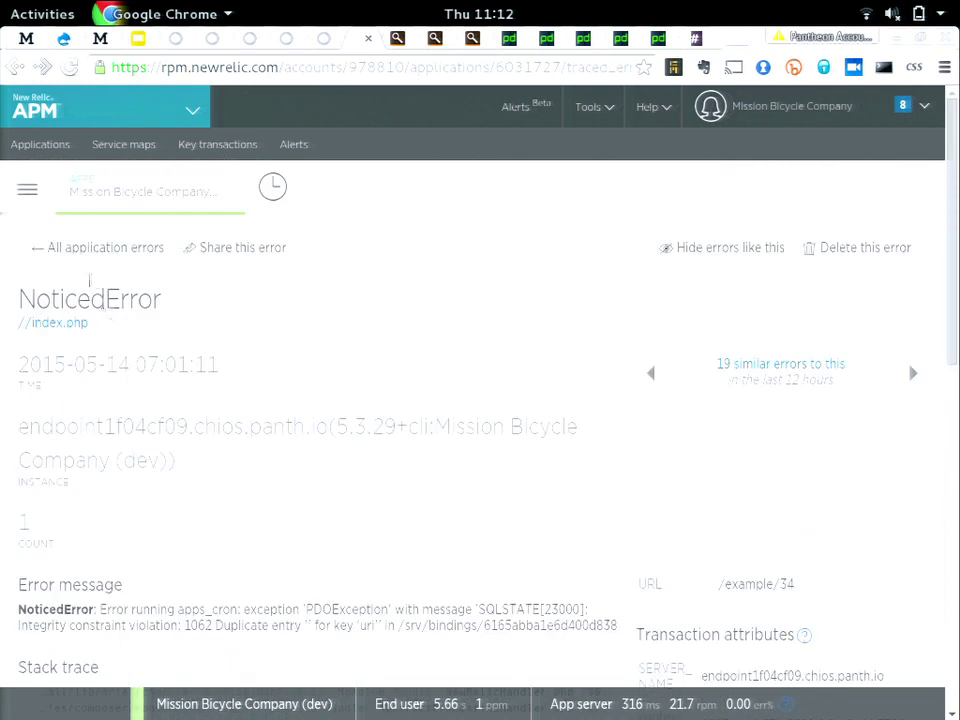
Open the application's Drupal modules page and sort the modules by slowest average call time.
{"action": "left_click", "coordinate": [173, 211]}
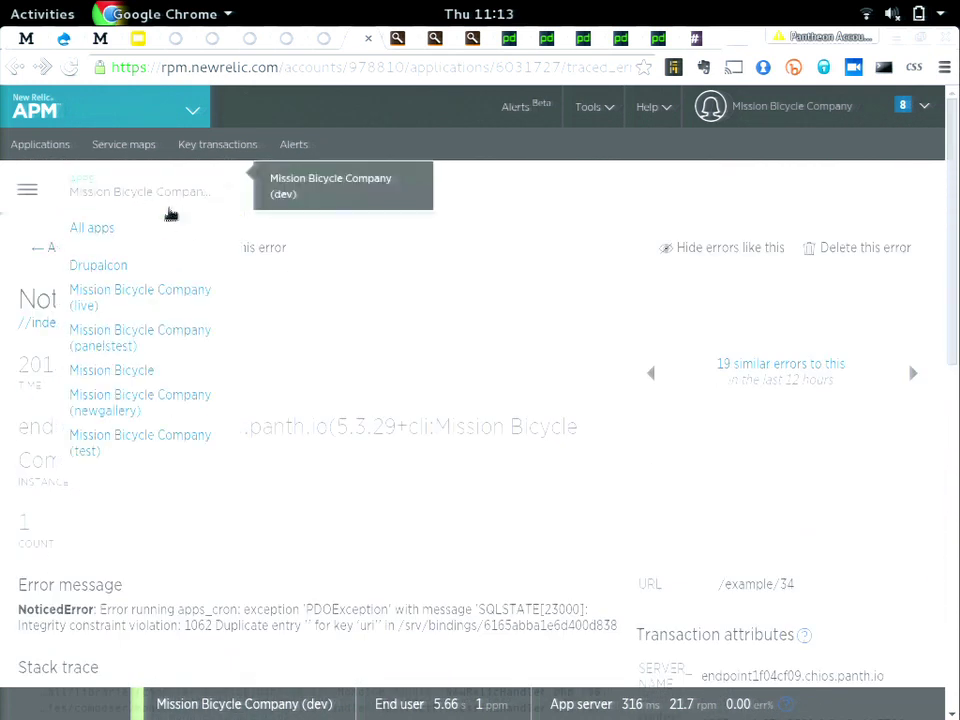
{"action": "left_click", "coordinate": [27, 188]}
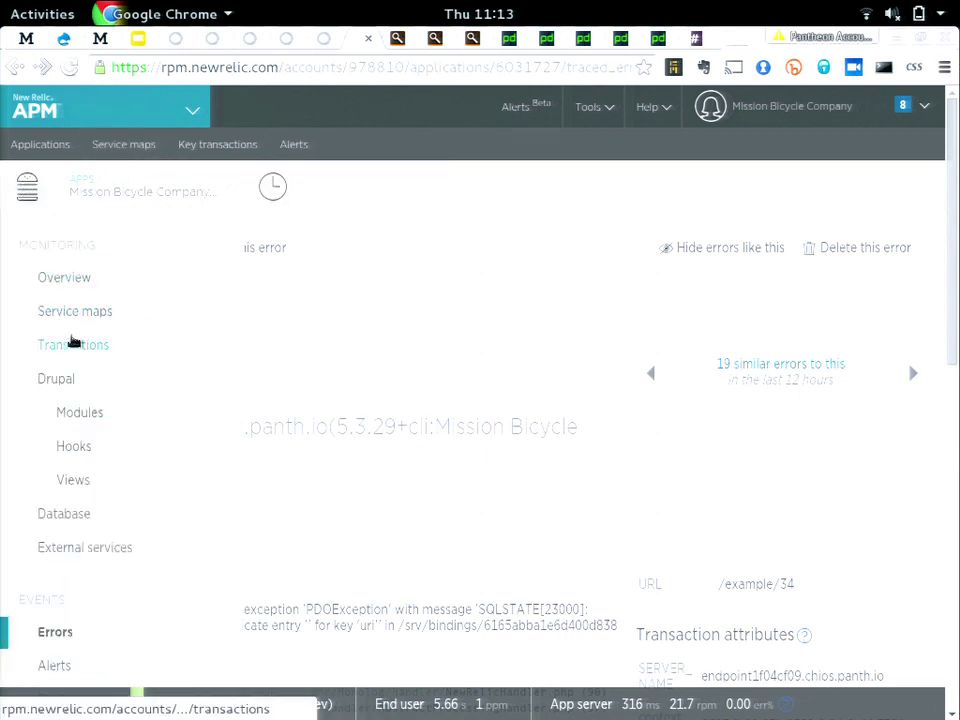
{"action": "left_click", "coordinate": [52, 394]}
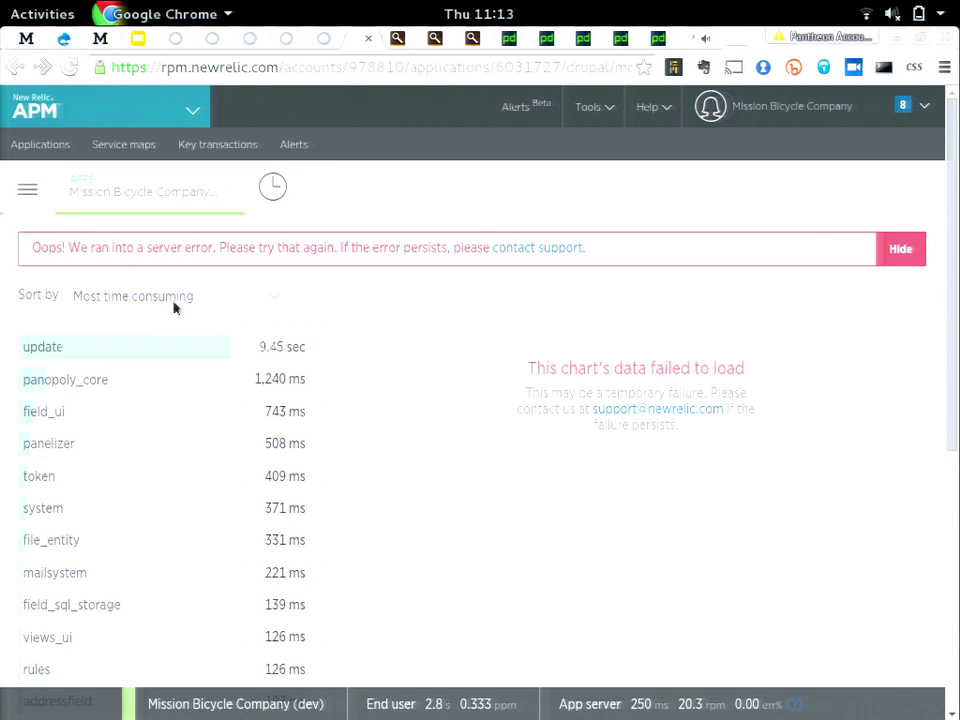
{"action": "left_click", "coordinate": [175, 307]}
{"action": "left_click", "coordinate": [161, 332]}
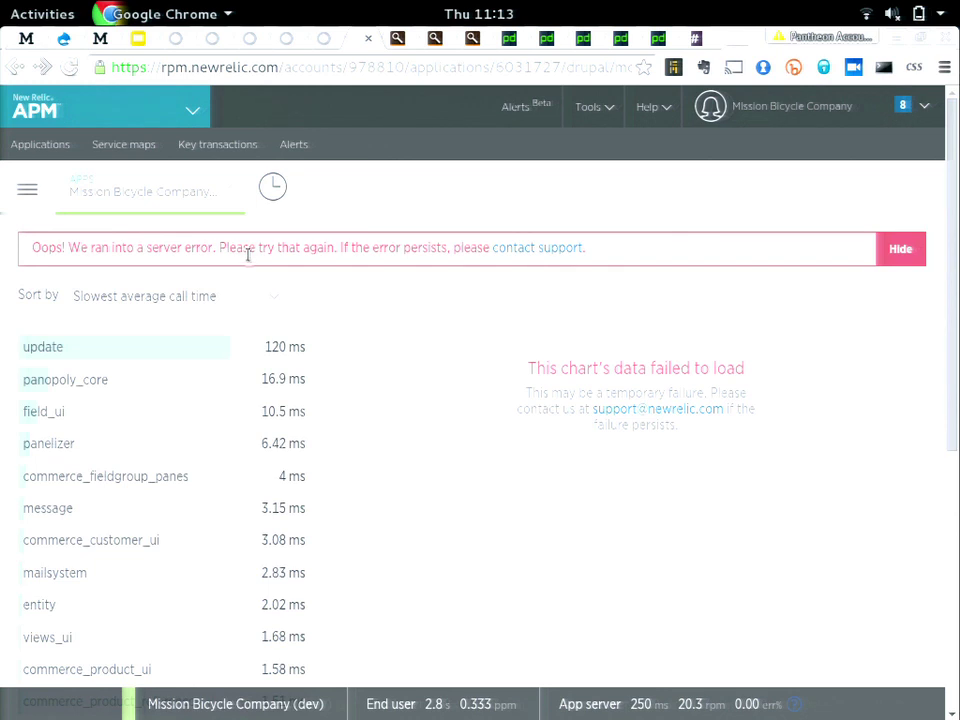
Open the application's web transactions and select the /drupal_get_form transaction.
{"action": "left_click", "coordinate": [273, 188]}
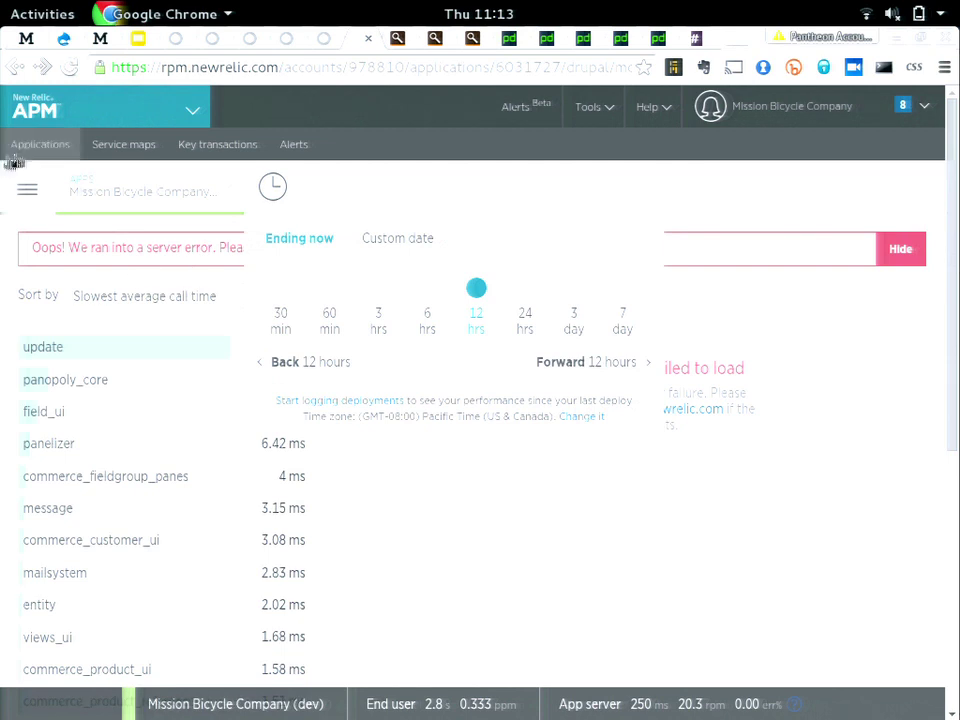
{"action": "left_click", "coordinate": [27, 188]}
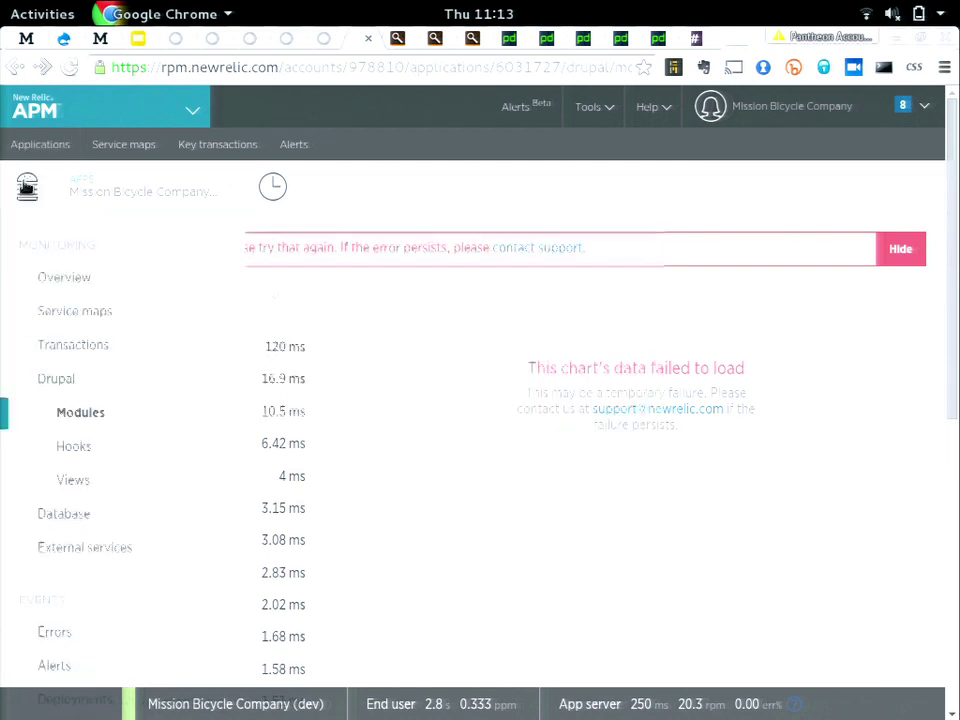
{"action": "left_click", "coordinate": [77, 345]}
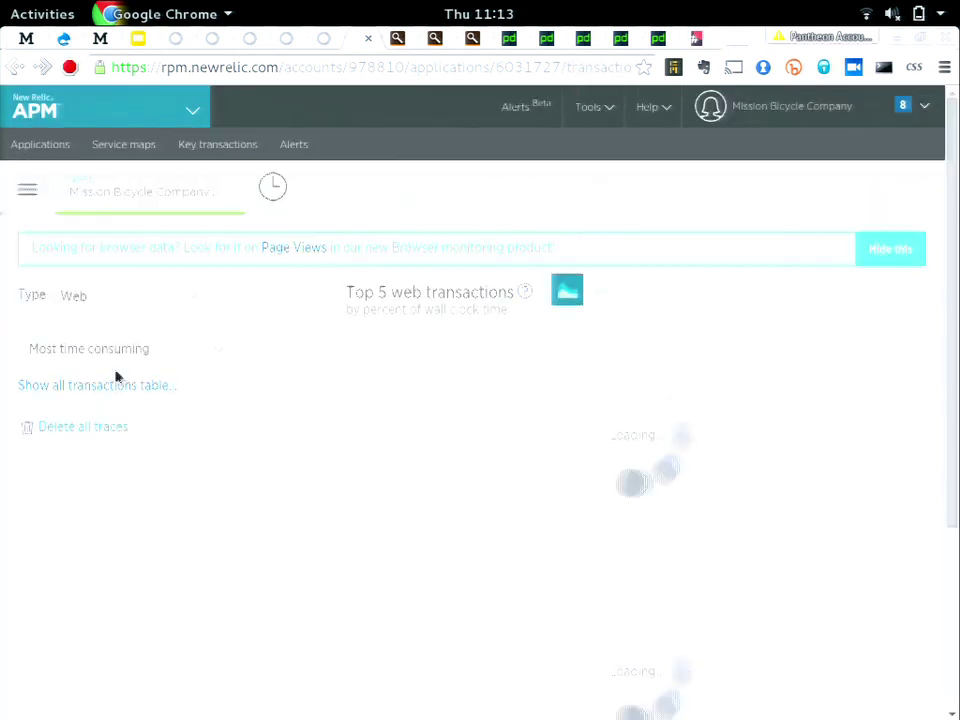
{"action": "scroll", "coordinate": [190, 394], "scroll_direction": "down", "scroll_amount": 3}
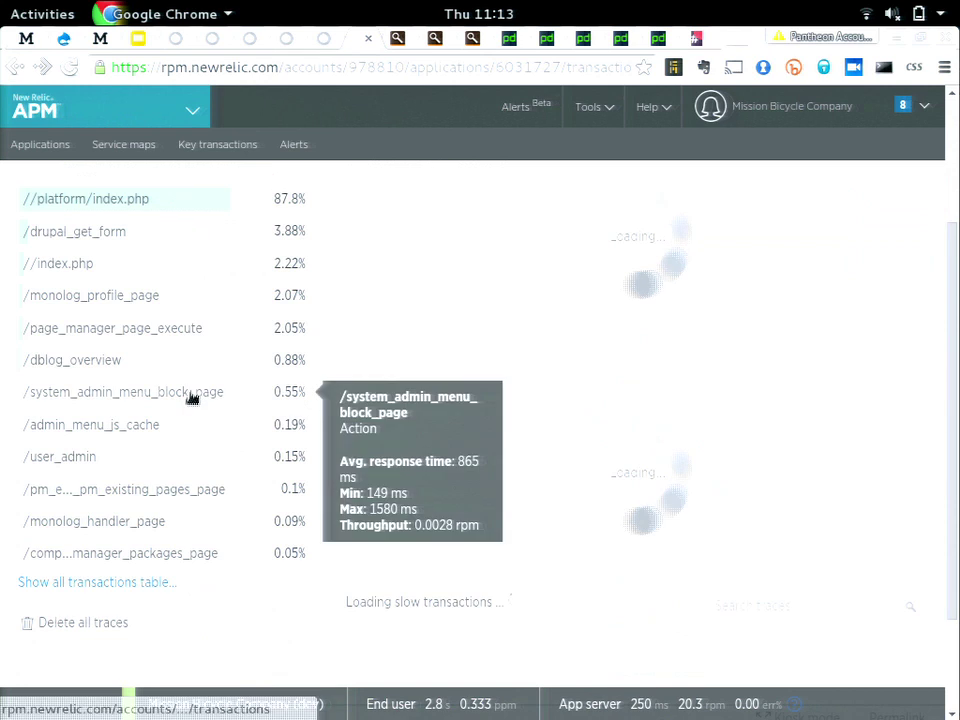
{"action": "left_click", "coordinate": [251, 244]}
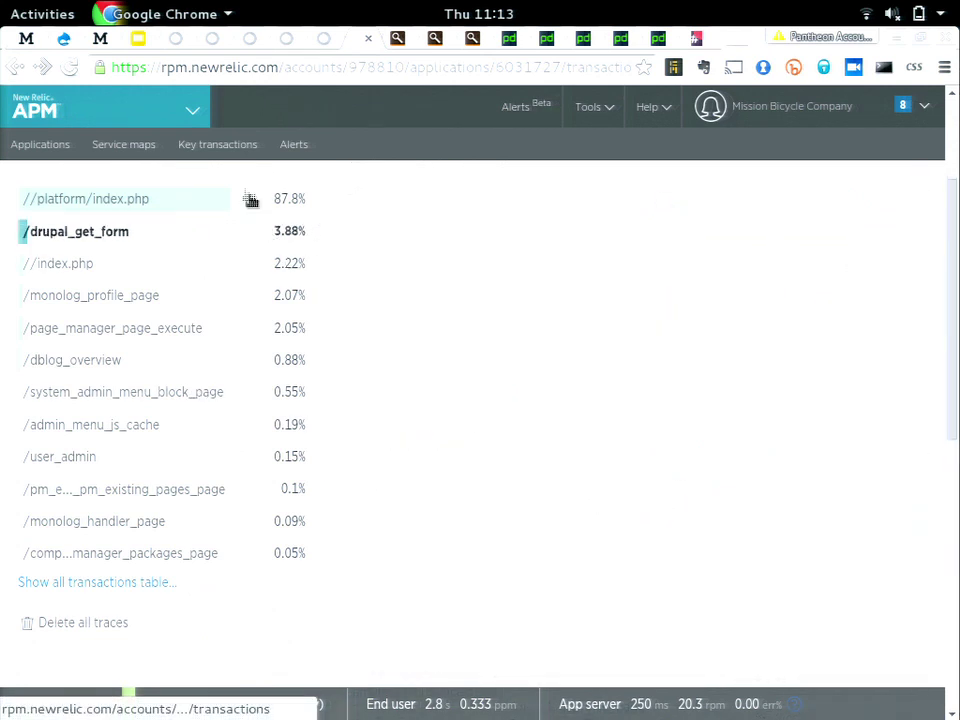
Examine the /drupal_get_form app performance charts, throughput, breakdown table and transaction traces.
{"action": "scroll", "coordinate": [225, 360], "scroll_direction": "up", "scroll_amount": 3}
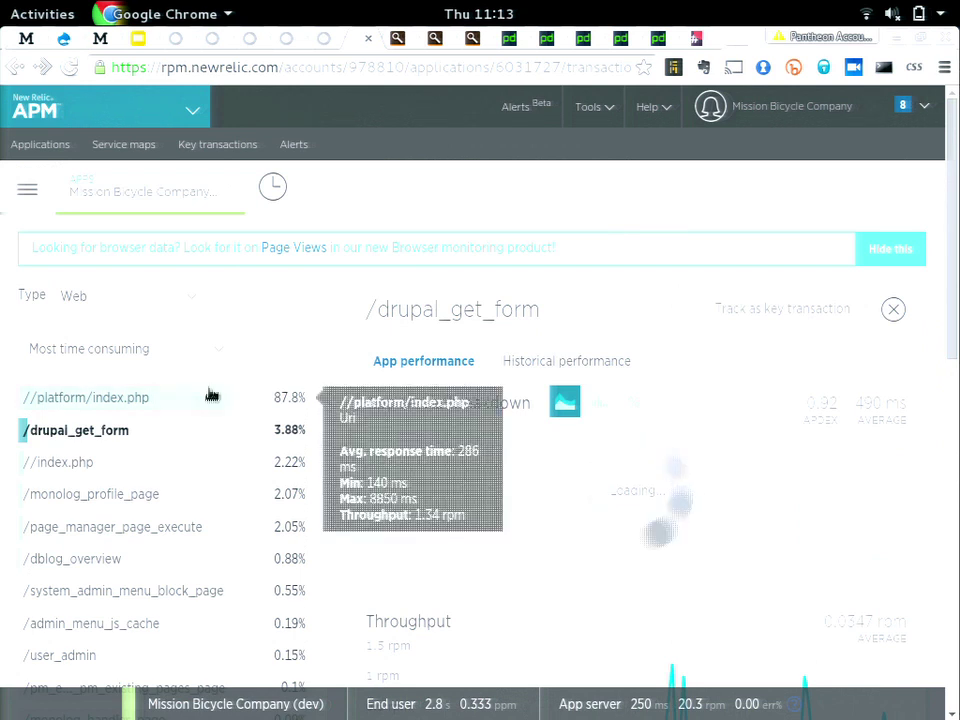
{"action": "scroll", "coordinate": [416, 368], "scroll_direction": "down", "scroll_amount": 1}
{"action": "scroll", "coordinate": [418, 375], "scroll_direction": "down", "scroll_amount": 5}
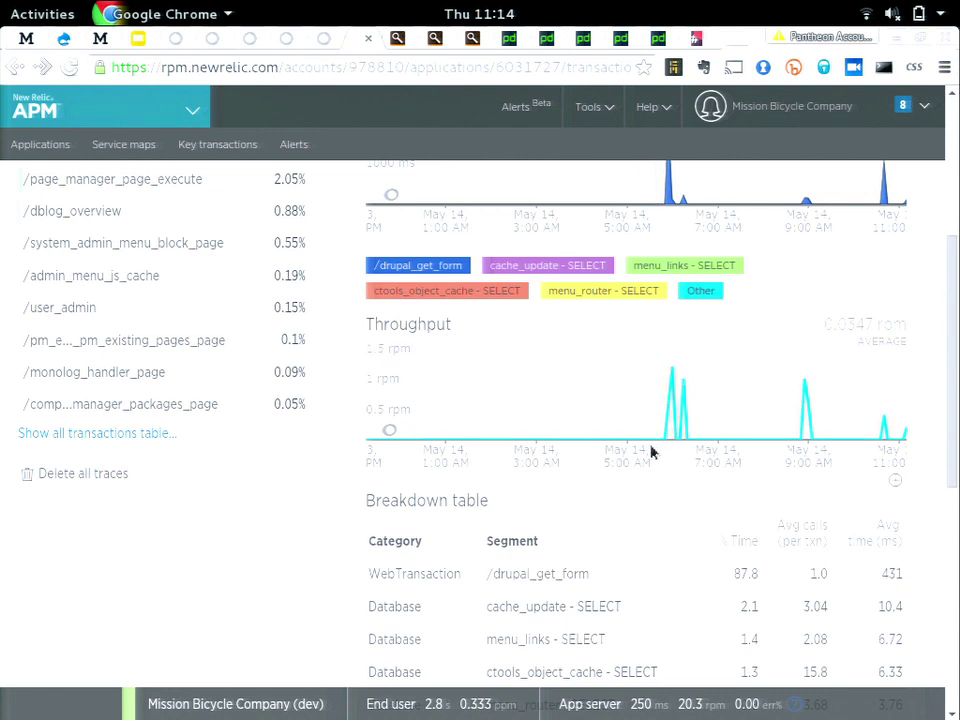
{"action": "scroll", "coordinate": [648, 566], "scroll_direction": "down", "scroll_amount": 5}
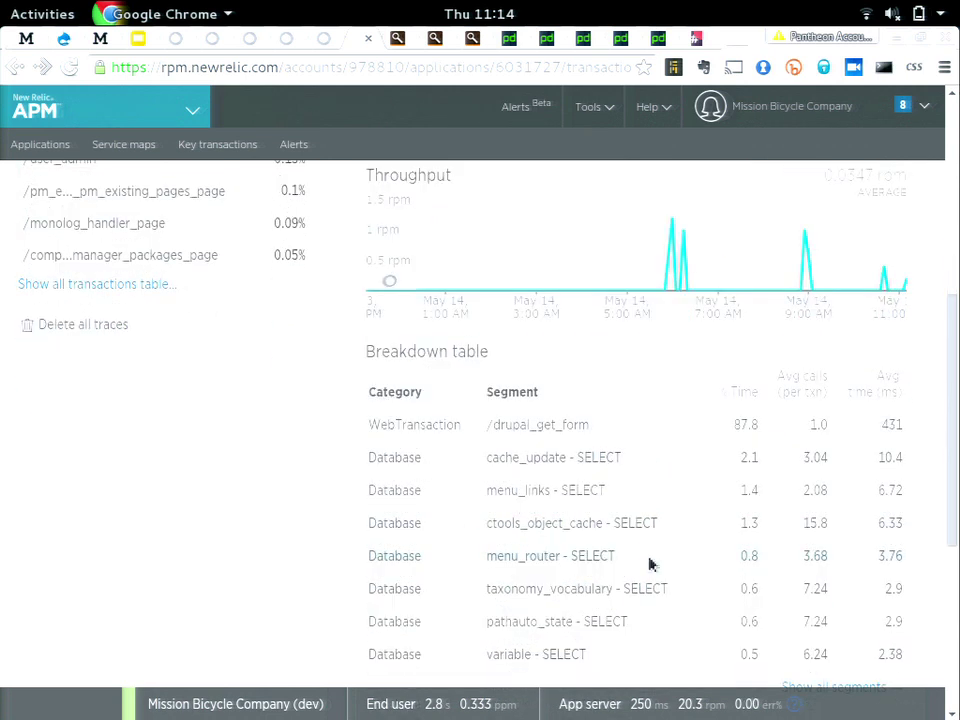
{"action": "scroll", "coordinate": [718, 527], "scroll_direction": "down", "scroll_amount": 1}
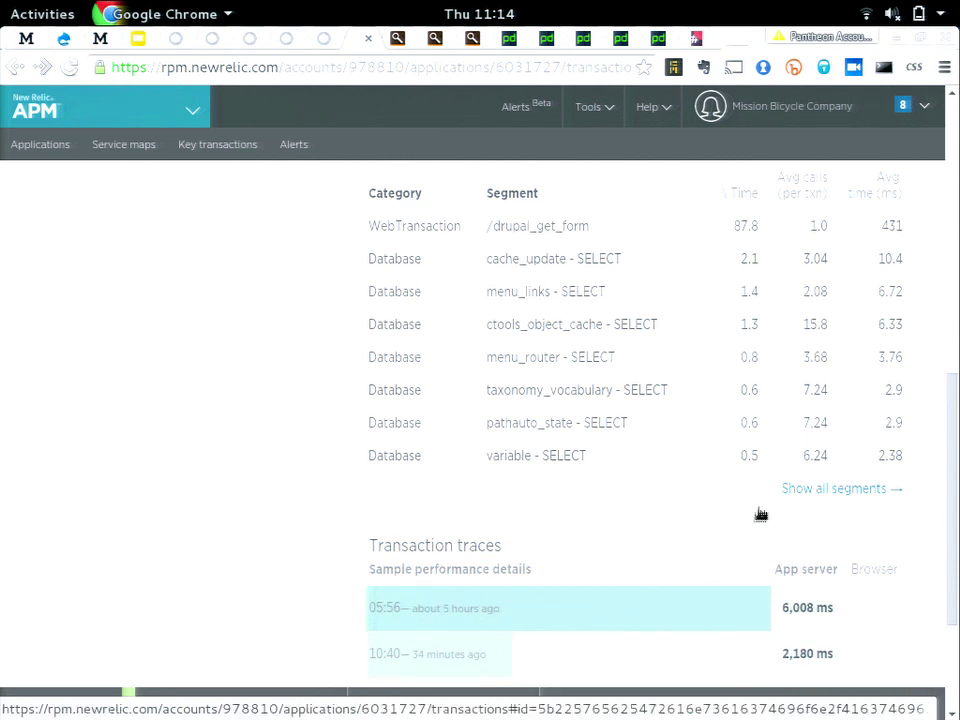
Open the 05:56 transaction trace of /drupal_get_form and examine its summary chart and slowest components.
{"action": "scroll", "coordinate": [696, 545], "scroll_direction": "up", "scroll_amount": 5}
{"action": "scroll", "coordinate": [696, 545], "scroll_direction": "up", "scroll_amount": 3}
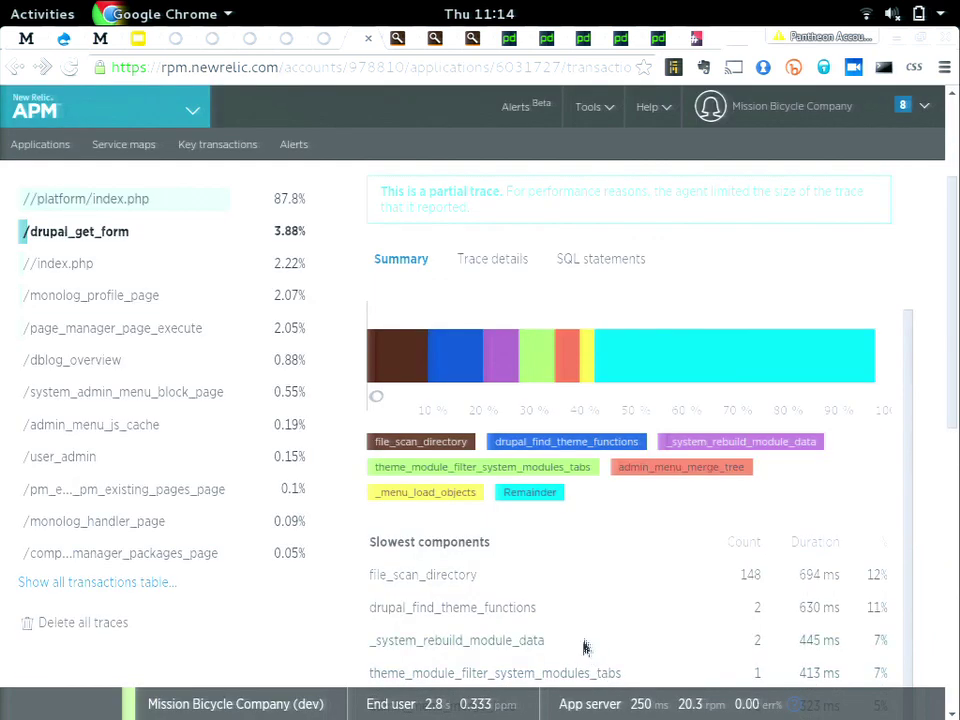
{"action": "scroll", "coordinate": [545, 460], "scroll_direction": "down", "scroll_amount": 3}
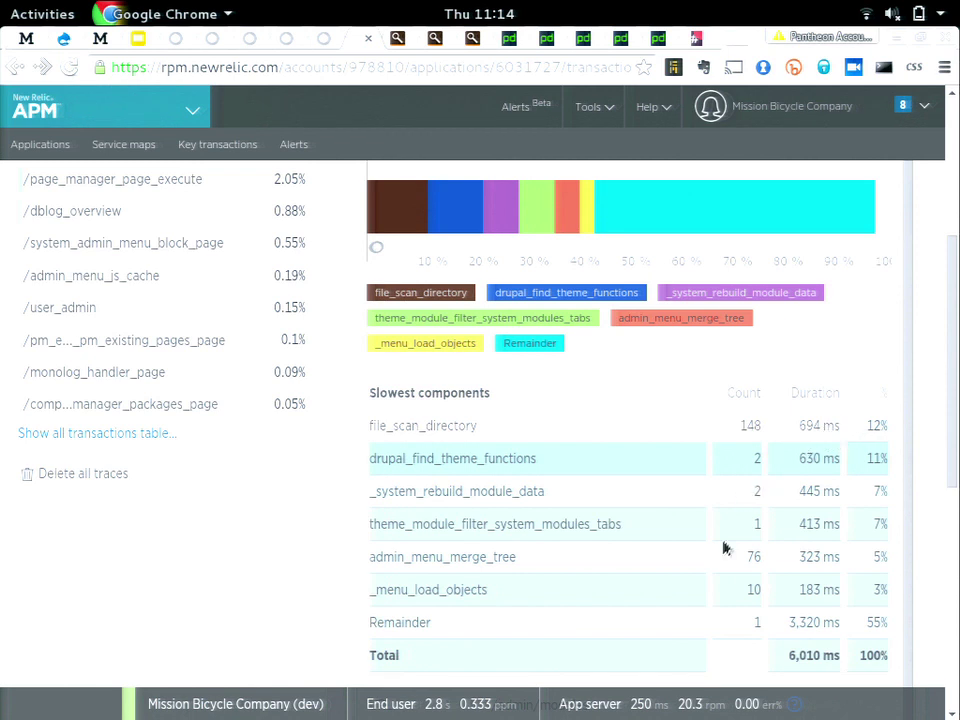
{"action": "scroll", "coordinate": [711, 505], "scroll_direction": "up", "scroll_amount": 3}
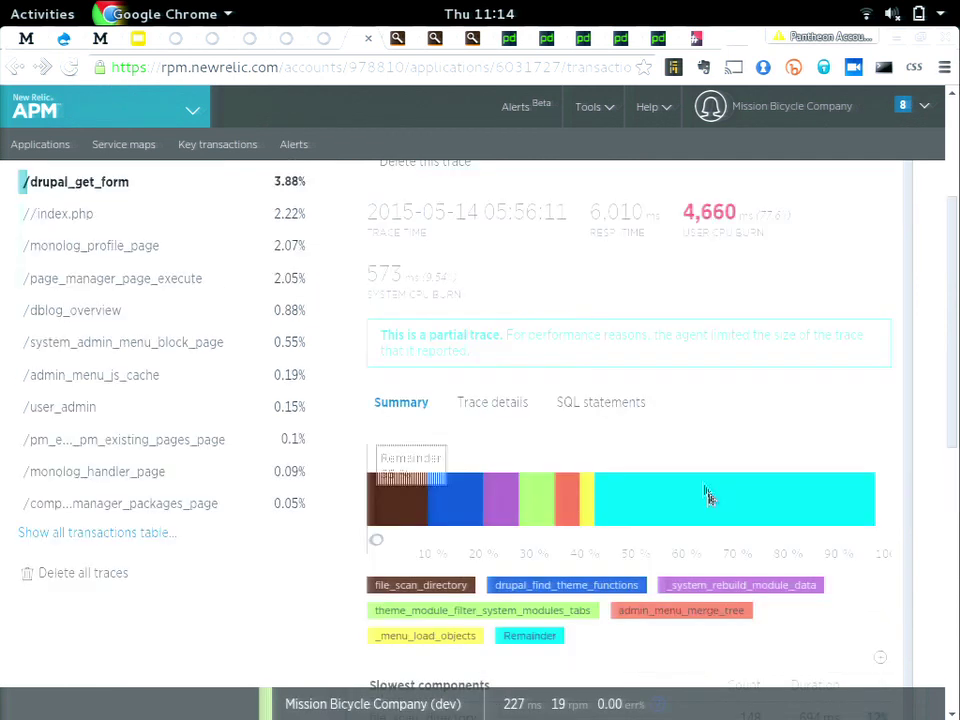
Show the trace details of the transaction and examine the nested segment durations, including panopoly_core_init.
{"action": "left_click", "coordinate": [493, 401]}
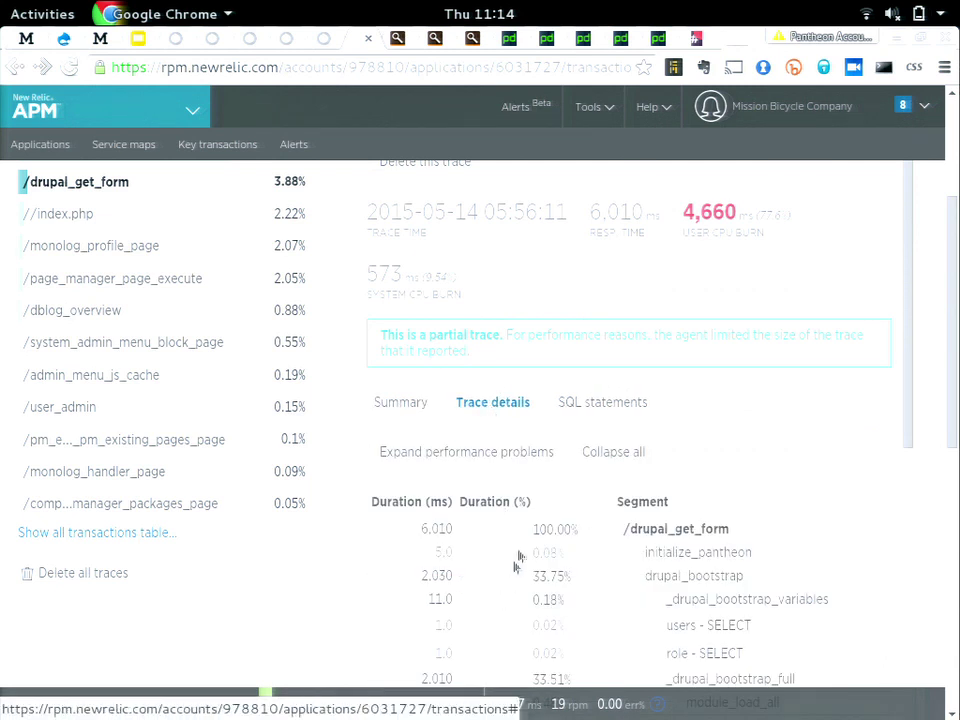
{"action": "scroll", "coordinate": [615, 549], "scroll_direction": "down", "scroll_amount": 3}
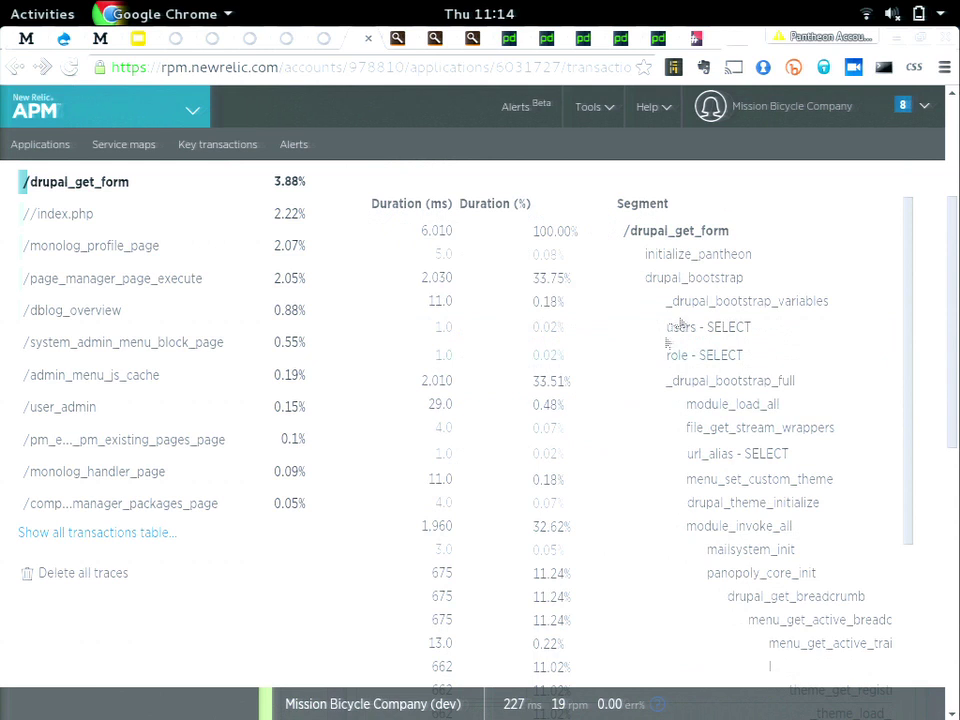
{"action": "scroll", "coordinate": [707, 381], "scroll_direction": "down", "scroll_amount": 2}
{"action": "scroll", "coordinate": [780, 436], "scroll_direction": "down", "scroll_amount": 1}
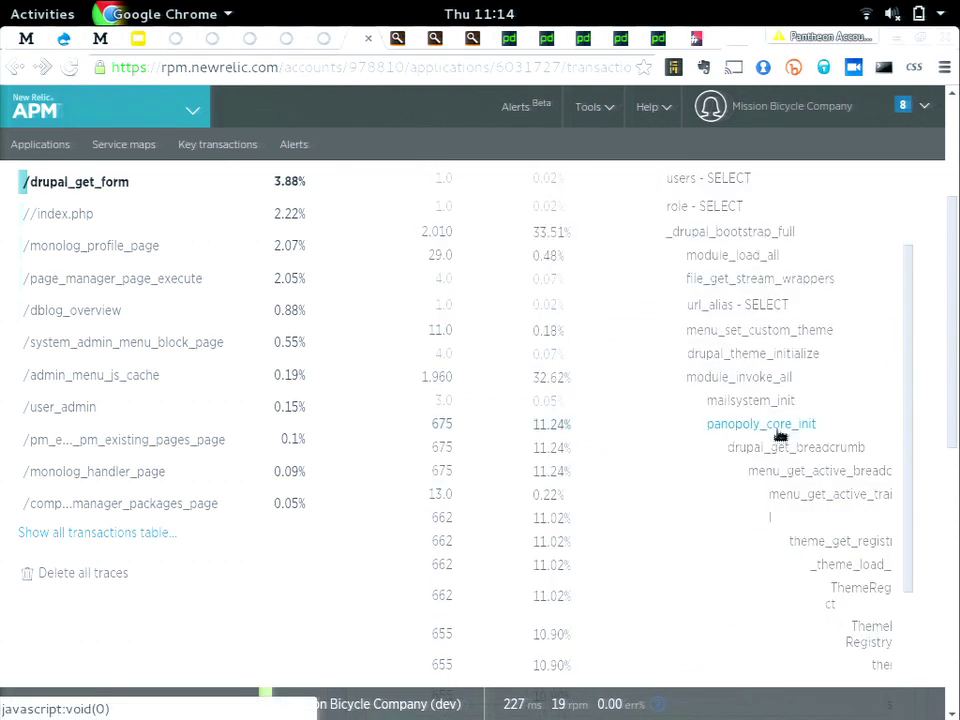
{"action": "scroll", "coordinate": [784, 490], "scroll_direction": "up", "scroll_amount": 3}
{"action": "scroll", "coordinate": [778, 498], "scroll_direction": "down", "scroll_amount": 1}
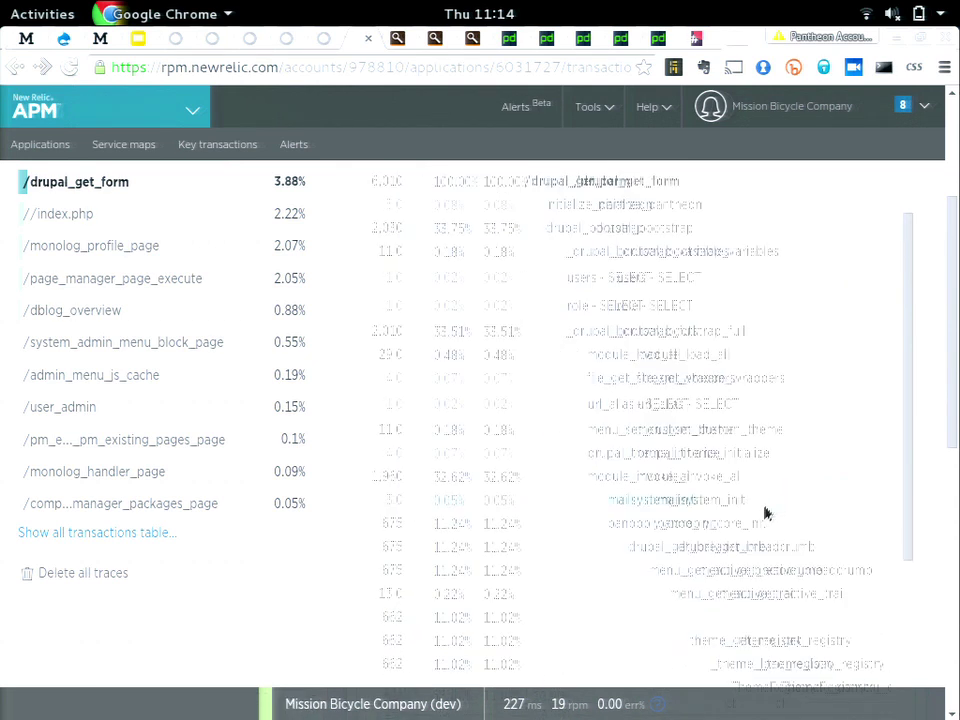
Show the SQL statements of the /drupal_get_form transaction trace and examine their total durations and call counts.
{"action": "scroll", "coordinate": [739, 521], "scroll_direction": "up", "scroll_amount": 3}
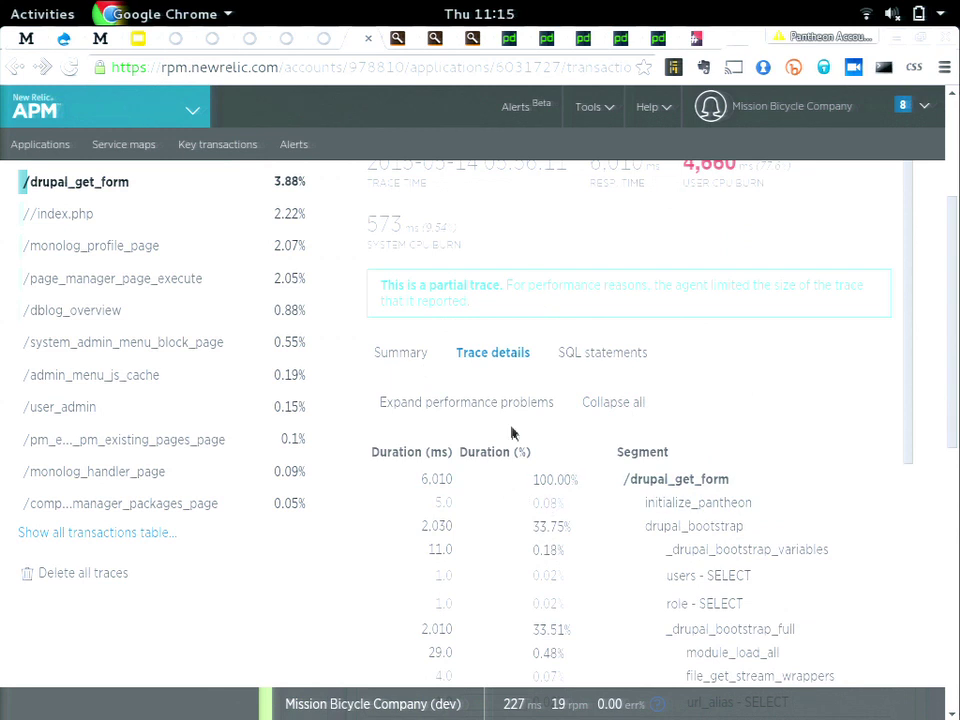
{"action": "left_click", "coordinate": [580, 360]}
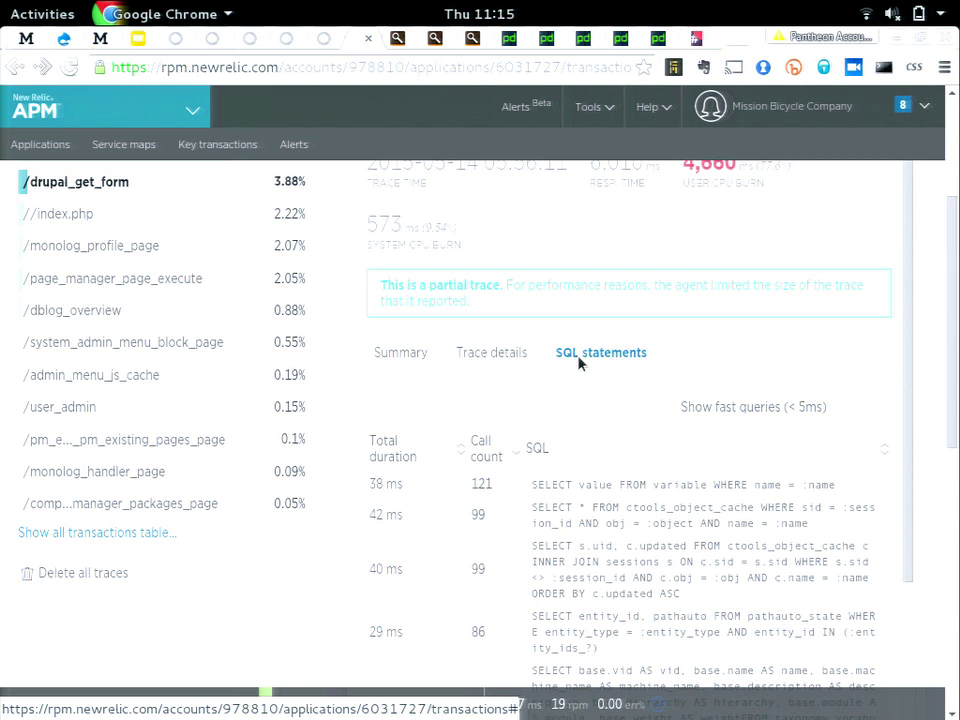
{"action": "scroll", "coordinate": [606, 465], "scroll_direction": "up", "scroll_amount": 3}
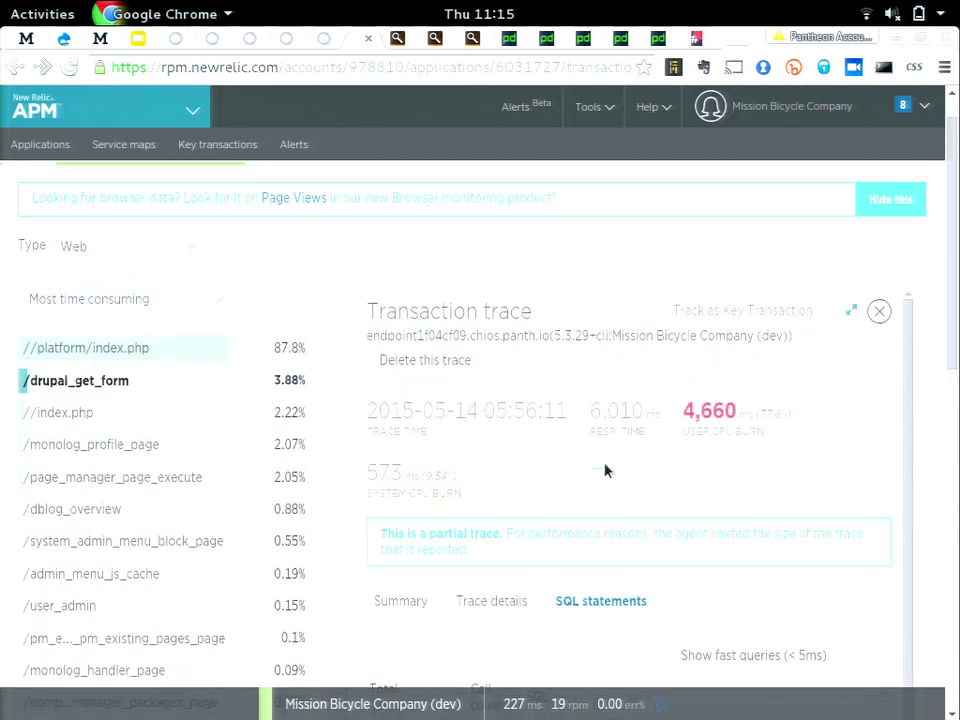
{"action": "scroll", "coordinate": [604, 470], "scroll_direction": "down", "scroll_amount": 3}
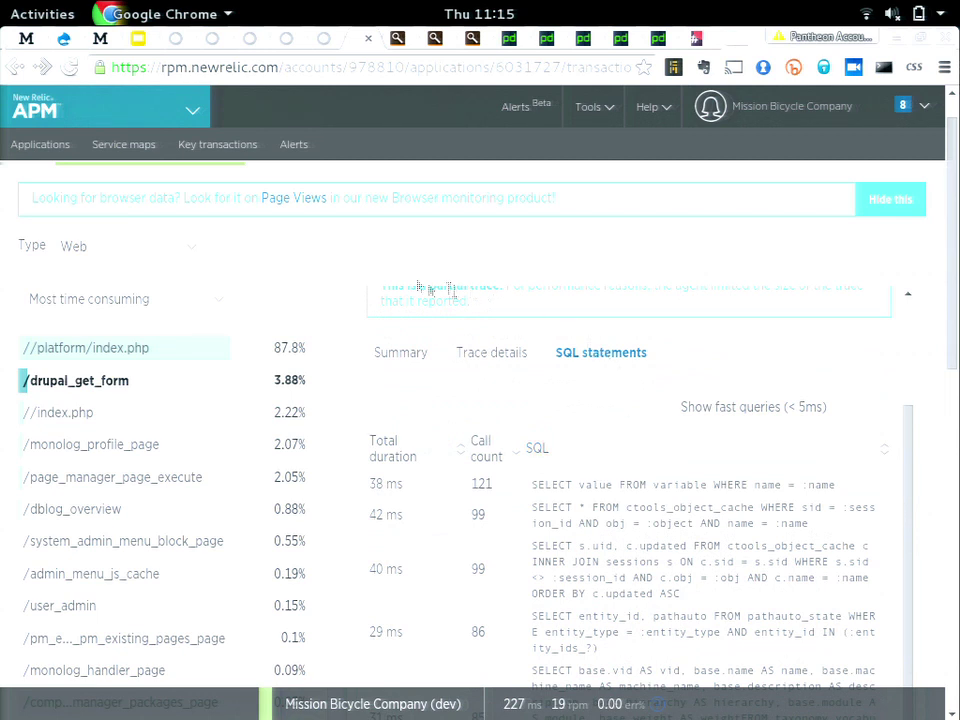
Switch to the Loggly dashboard, set All Events to the last 24 hours, and examine the Saved Searches and Top Values widgets.
{"action": "left_click", "coordinate": [399, 40]}
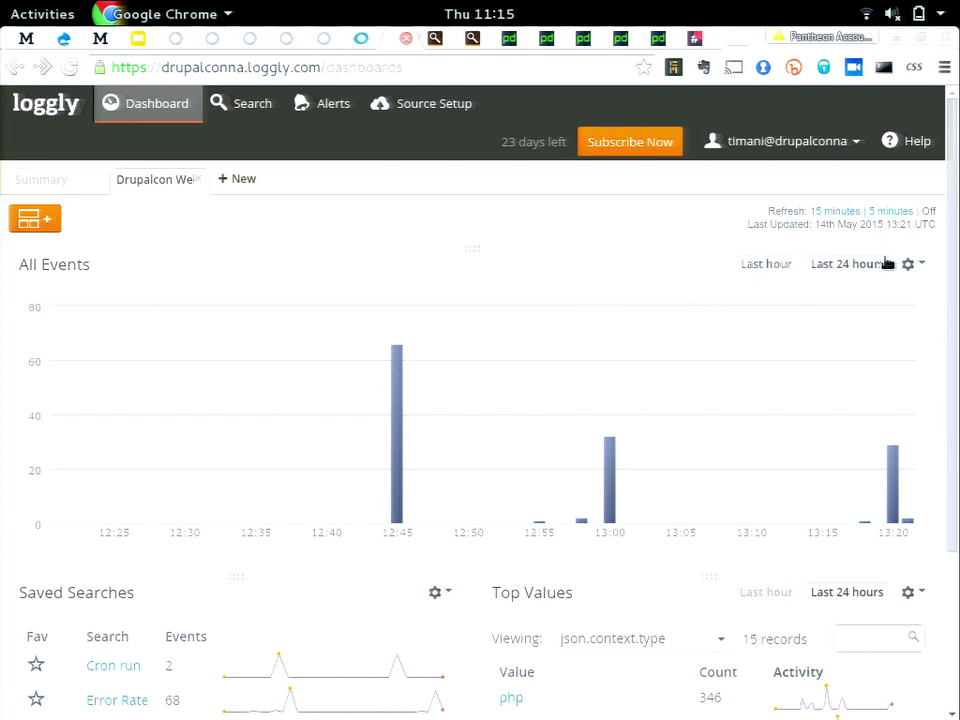
{"action": "left_click", "coordinate": [860, 266]}
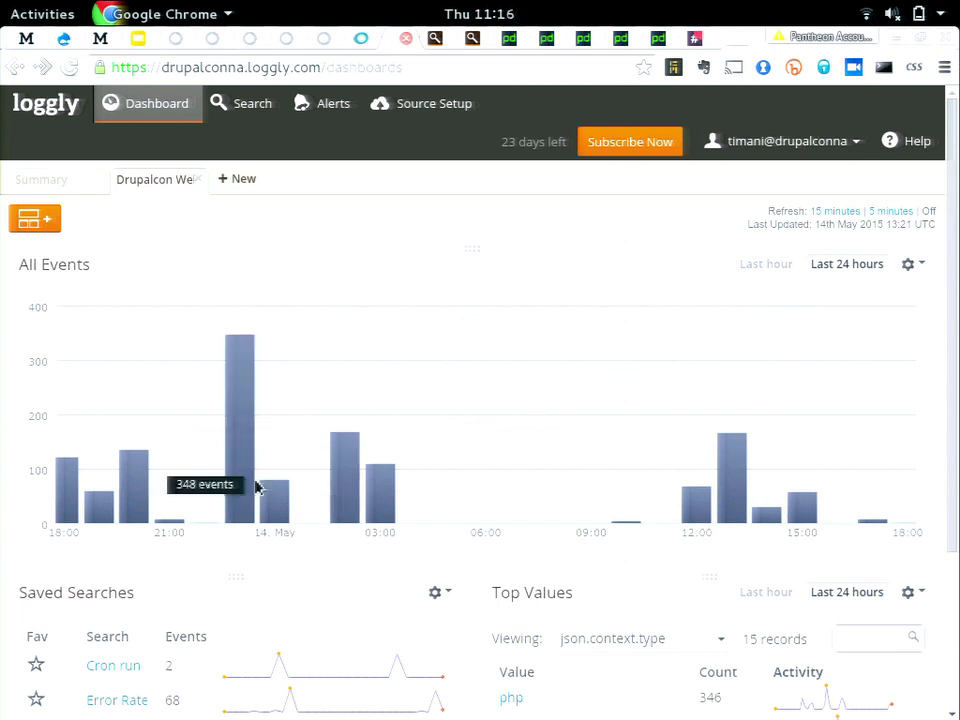
{"action": "scroll", "coordinate": [257, 484], "scroll_direction": "down", "scroll_amount": 2}
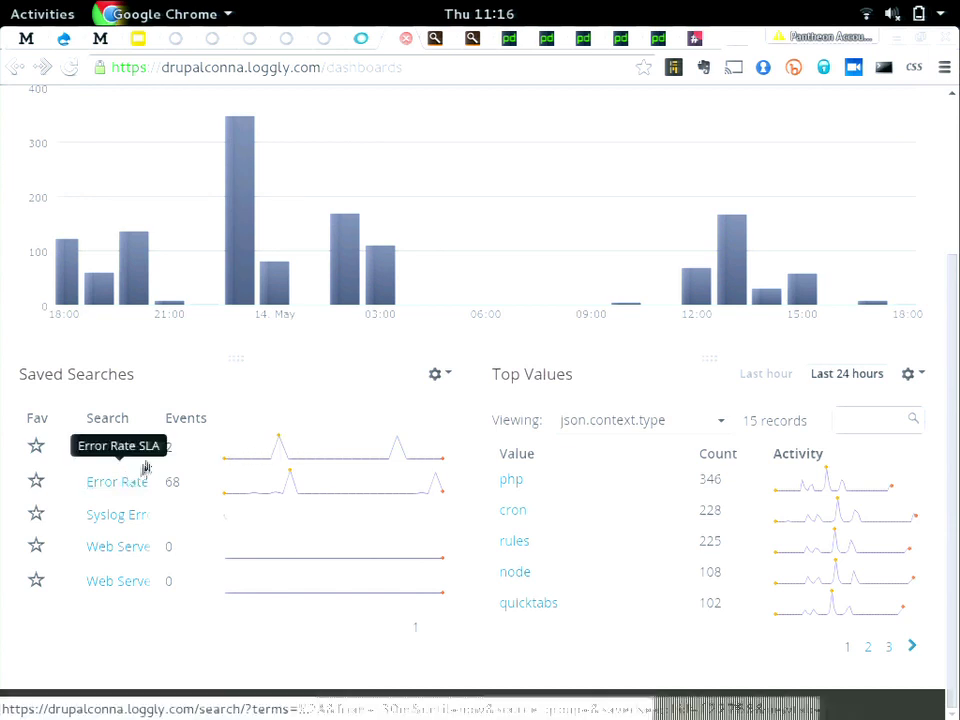
{"action": "left_click", "coordinate": [122, 482]}
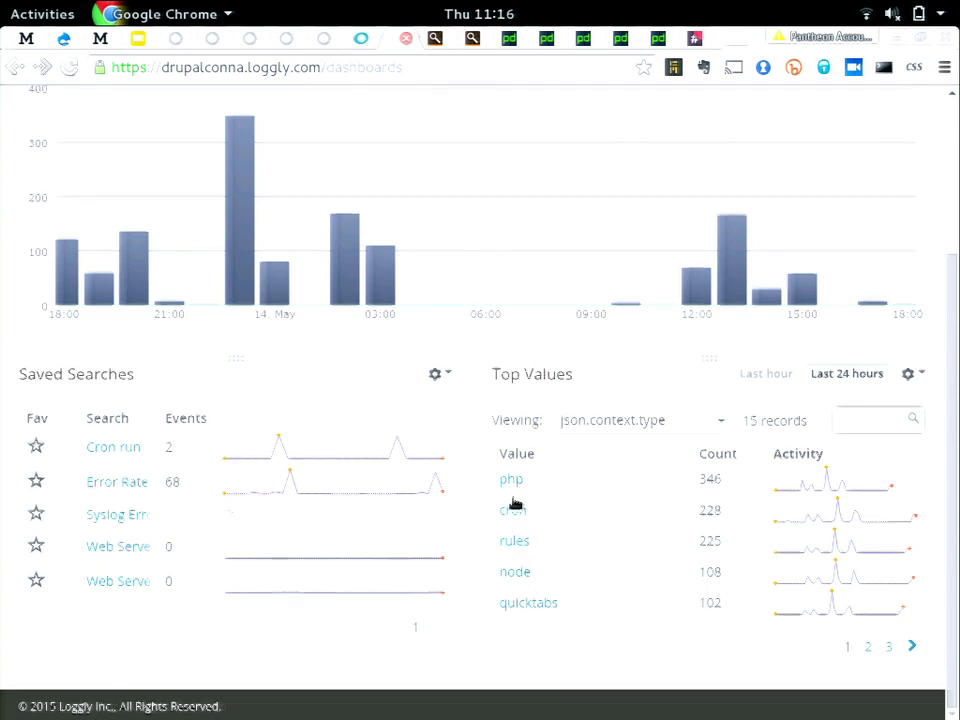
{"action": "scroll", "coordinate": [514, 480], "scroll_direction": "up", "scroll_amount": 3}
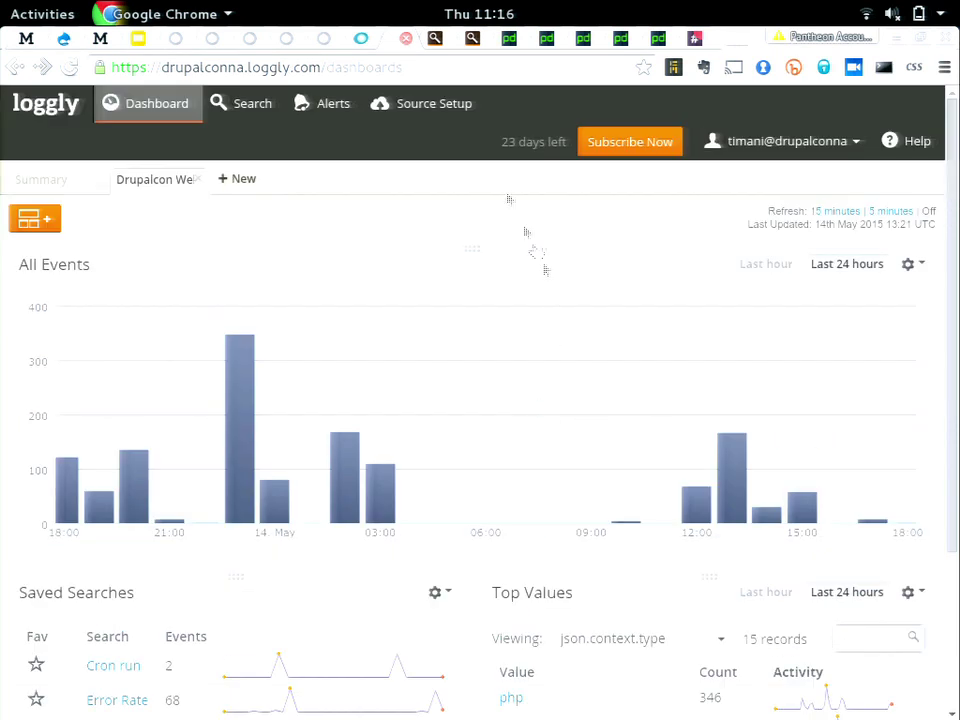
In the Loggly Cron run search, close the ip values and chart the channel field as a pie chart.
{"action": "left_click", "coordinate": [436, 38]}
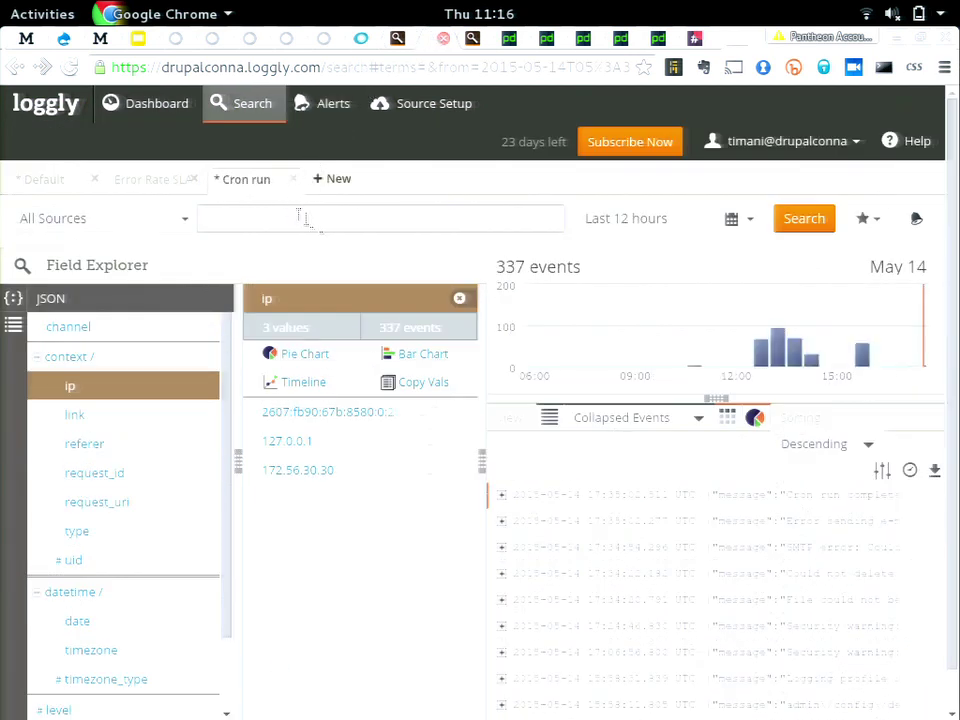
{"action": "left_click", "coordinate": [407, 302]}
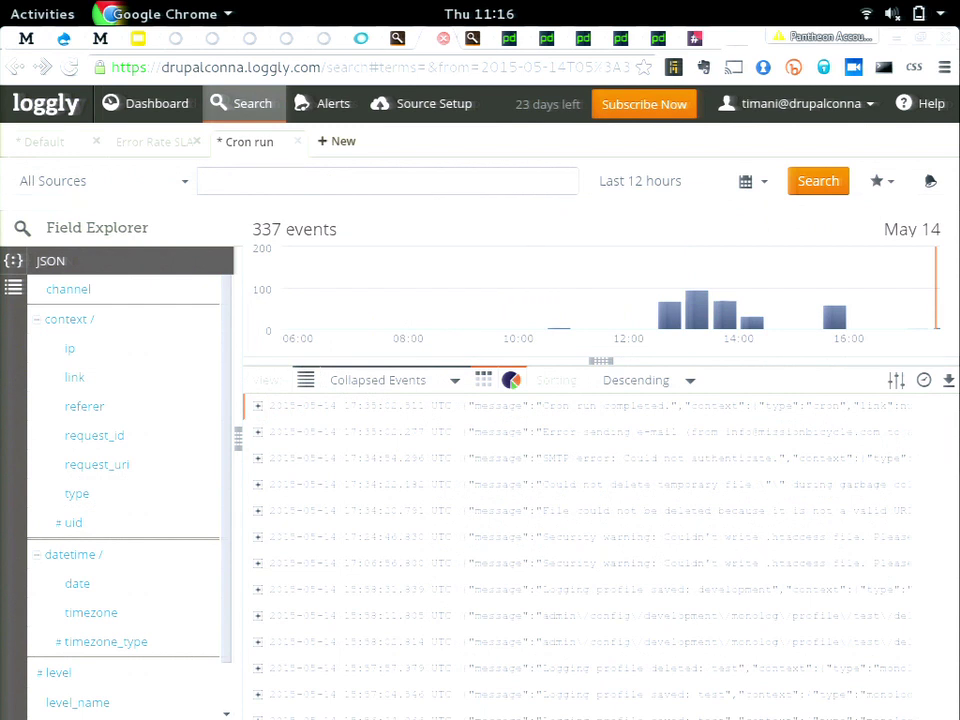
{"action": "left_click", "coordinate": [90, 289]}
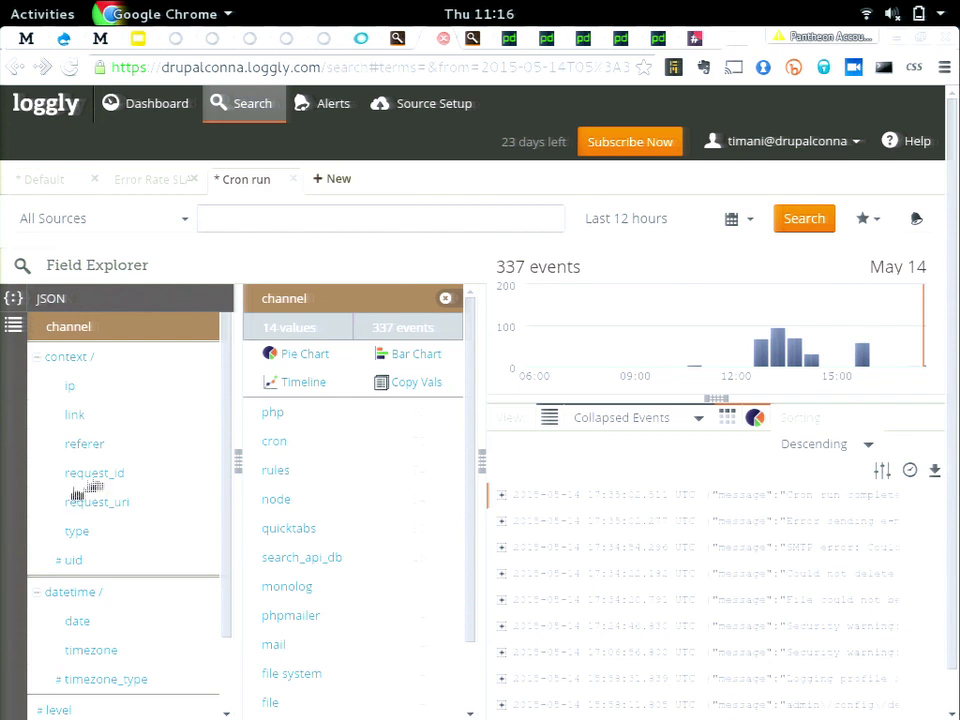
{"action": "left_click", "coordinate": [298, 356]}
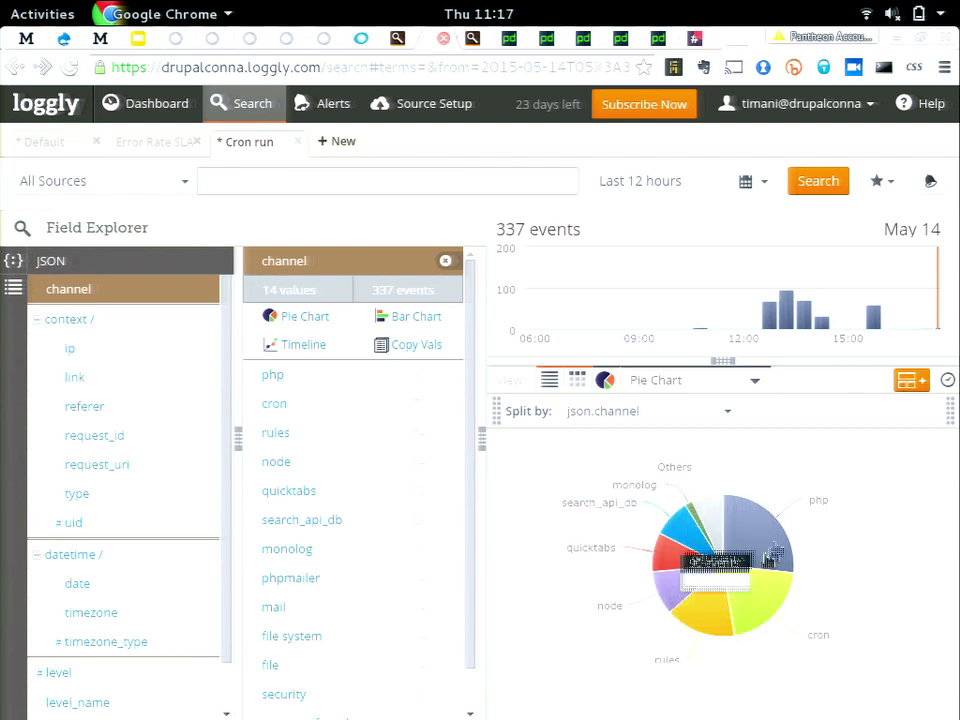
Save the channel pie chart as a trend named "Error distribution" with the description "Watchdog error distribution".
{"action": "left_click", "coordinate": [910, 380]}
{"action": "left_click", "coordinate": [369, 330]}
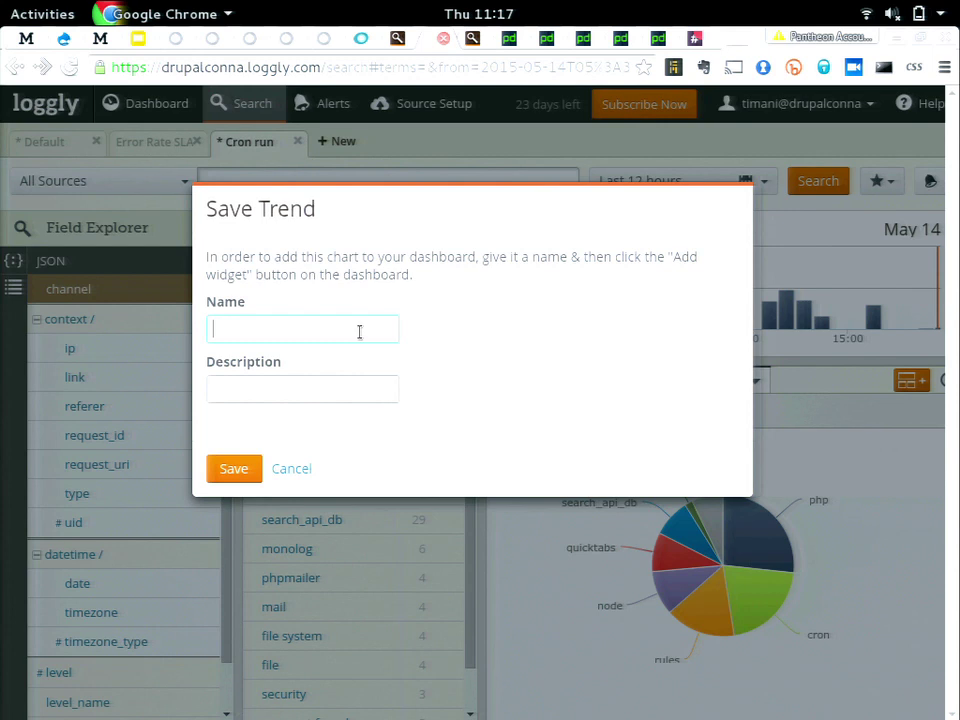
{"action": "type", "text": "Error"}
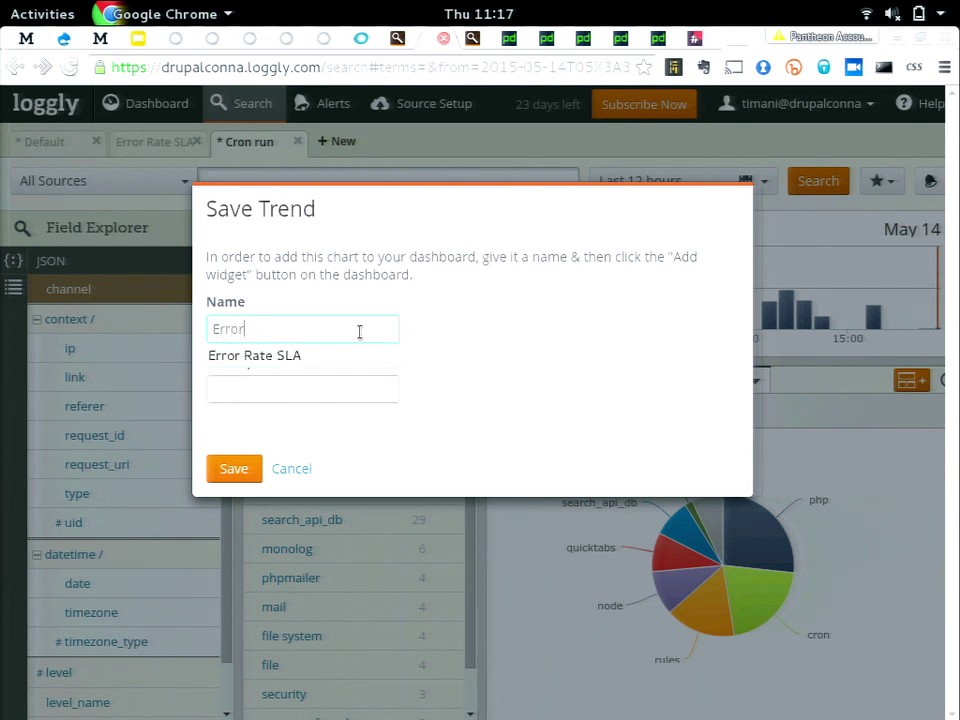
{"action": "type", "text": " distribution"}
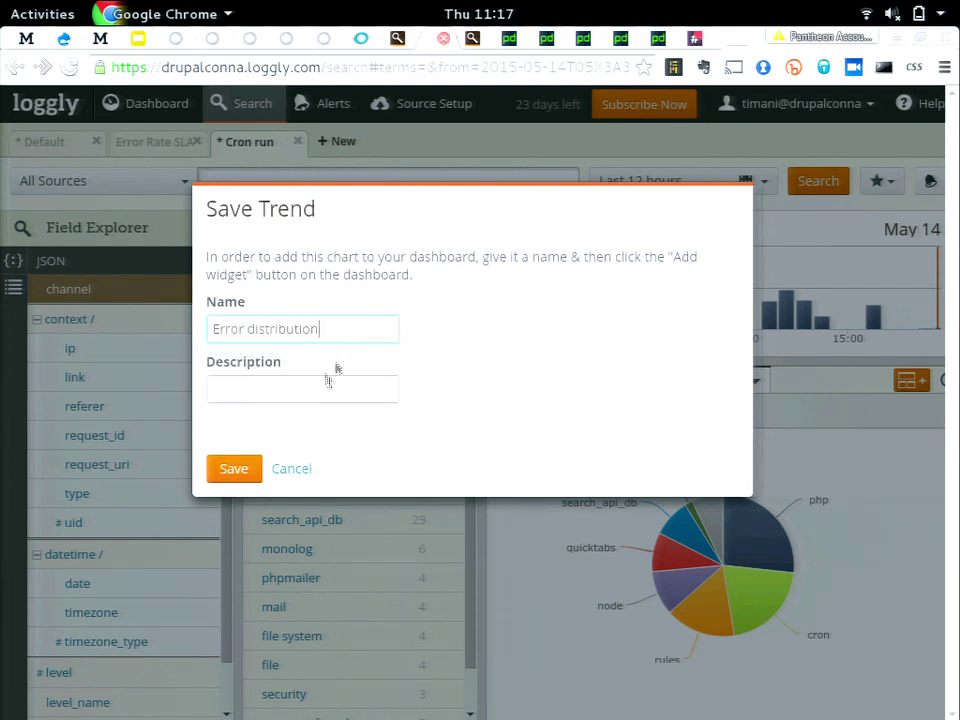
{"action": "left_click", "coordinate": [303, 393]}
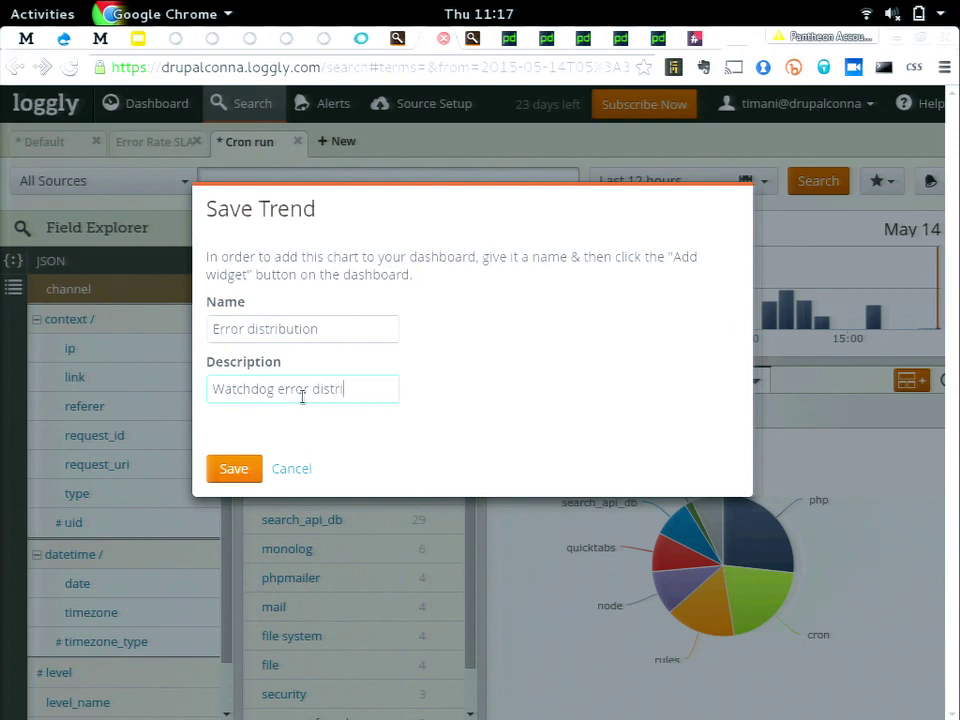
{"action": "left_click", "coordinate": [250, 466]}
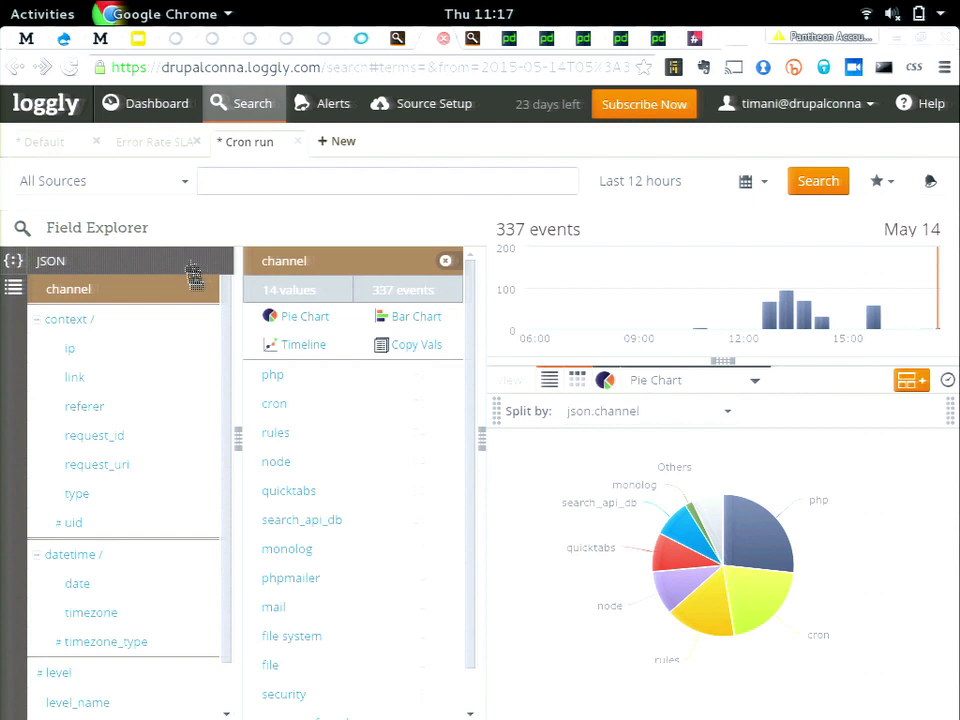
Add the custom Error distribution widget to the Drupalcon dashboard and move it below the Saved Searches widget.
{"action": "left_click", "coordinate": [397, 40]}
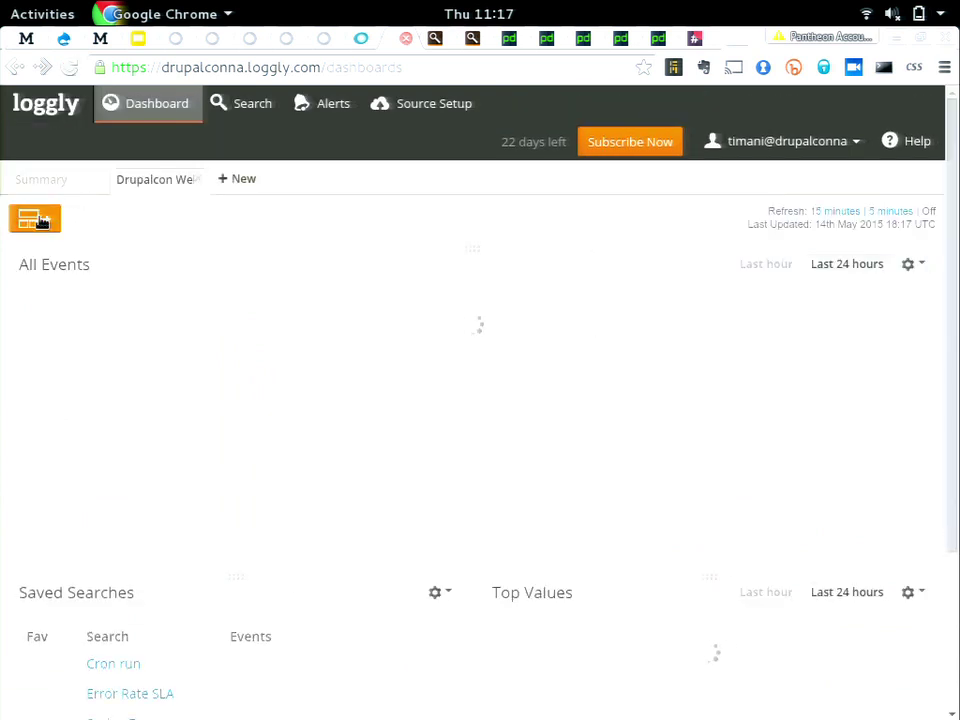
{"action": "left_click", "coordinate": [38, 220]}
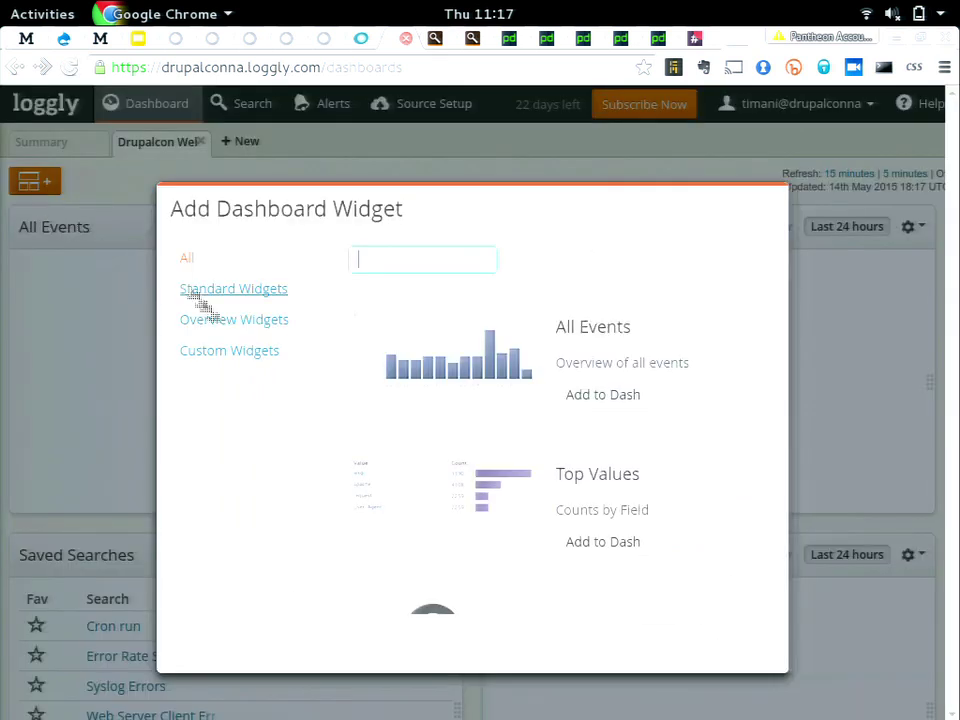
{"action": "left_click", "coordinate": [238, 349]}
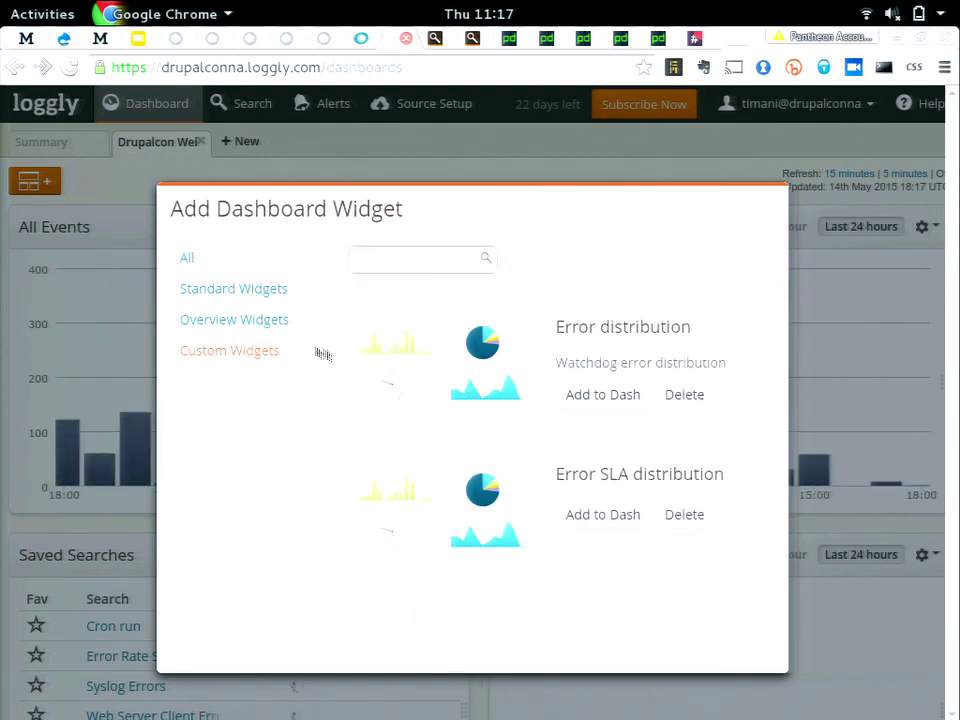
{"action": "left_click", "coordinate": [630, 397]}
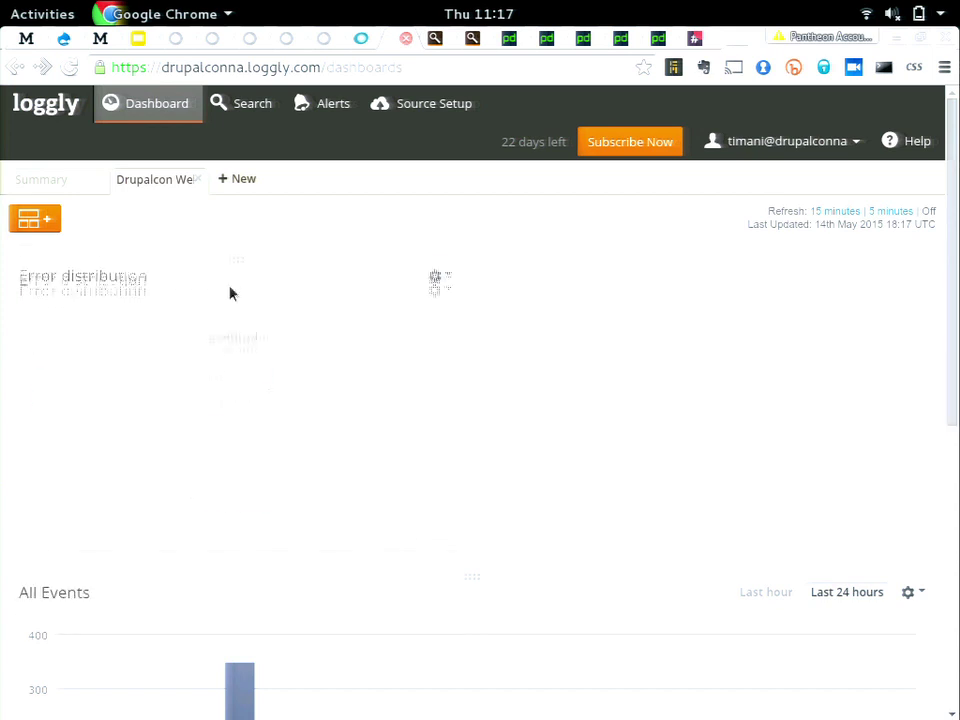
{"action": "left_click_drag", "start_coordinate": [235, 254], "coordinate": [414, 476]}
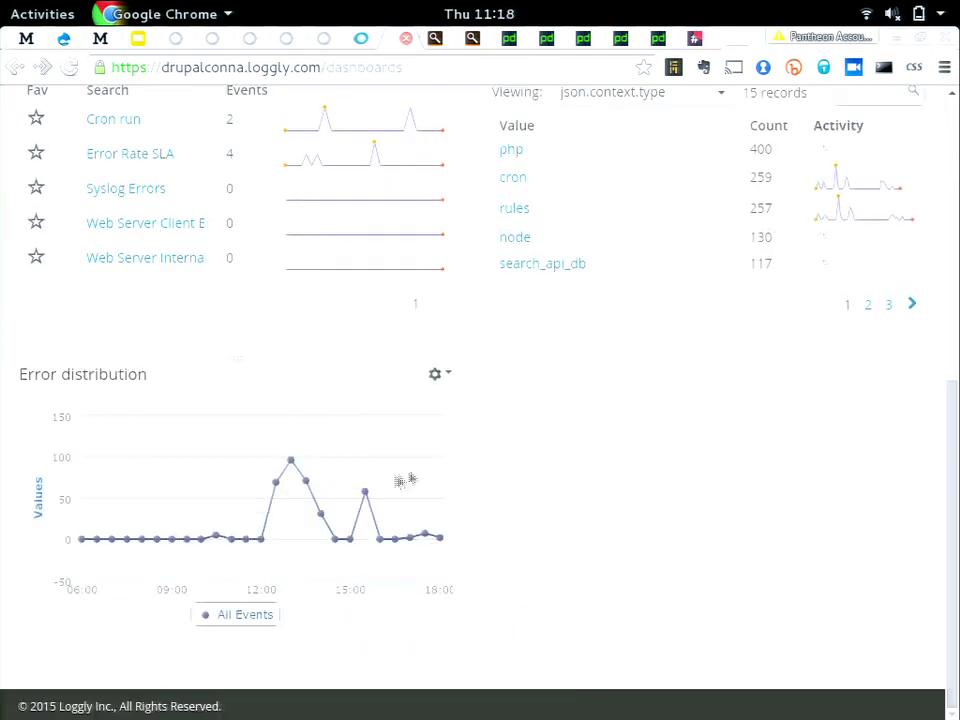
{"action": "scroll", "coordinate": [319, 480], "scroll_direction": "up", "scroll_amount": 6}
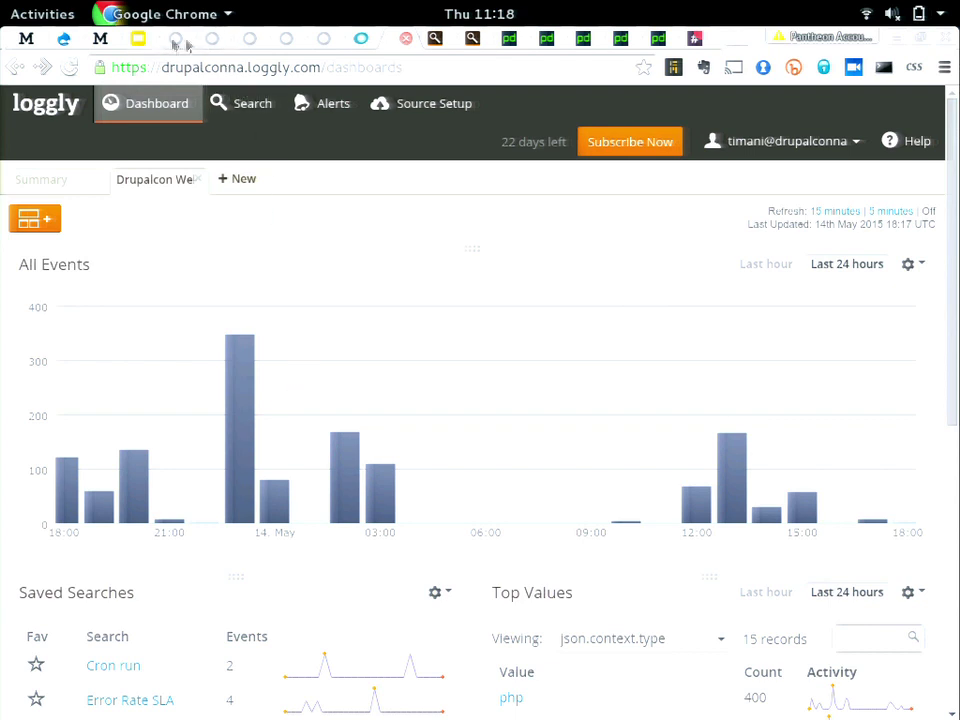
Filter the Cron run search to the php channel and show the matches as an event list with the field values closed.
{"action": "left_click", "coordinate": [422, 40]}
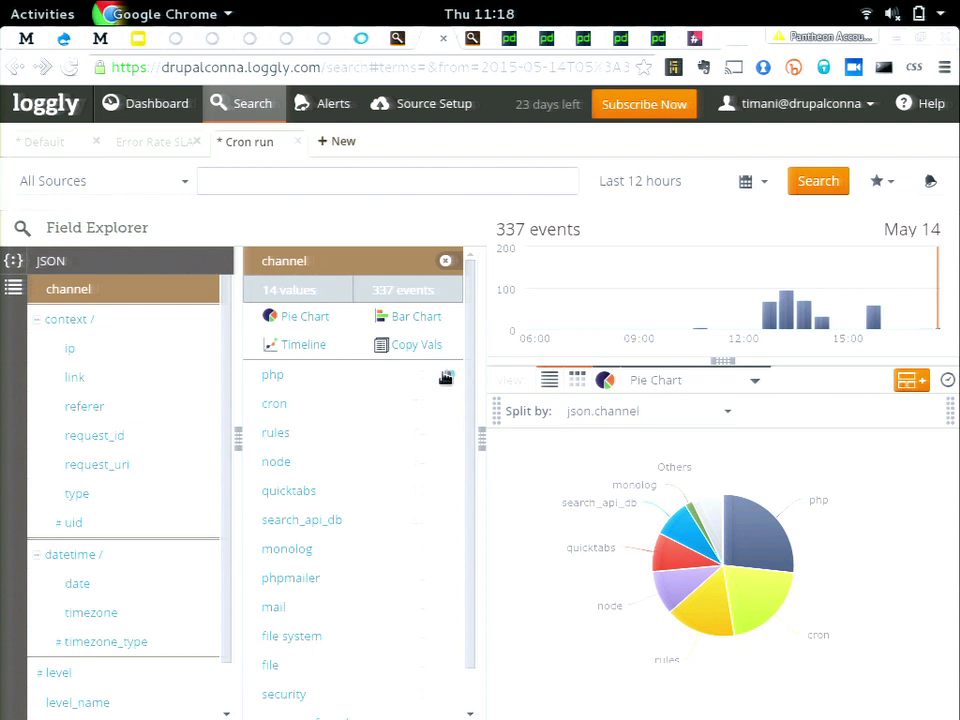
{"action": "left_click", "coordinate": [448, 376]}
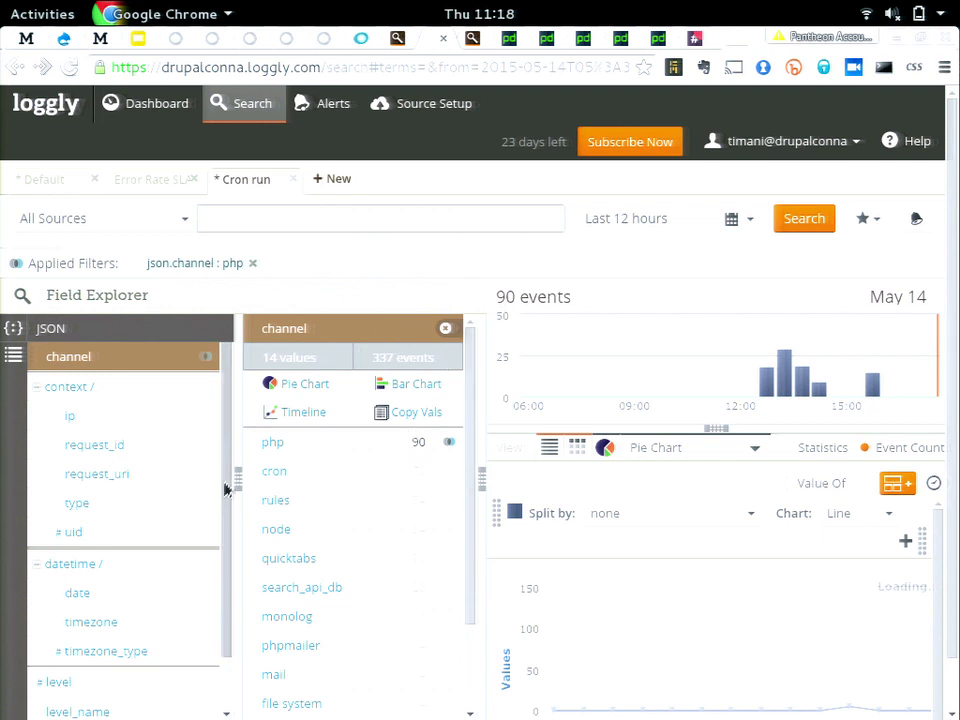
{"action": "left_click", "coordinate": [140, 503]}
{"action": "left_click_drag", "start_coordinate": [124, 446], "coordinate": [86, 460]}
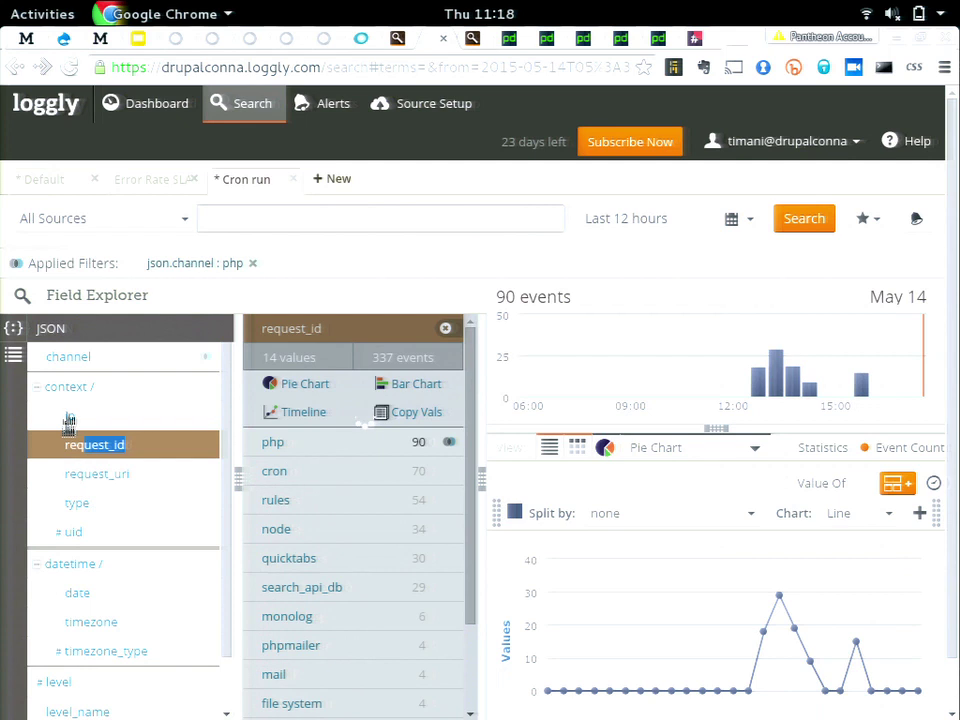
{"action": "left_click", "coordinate": [71, 416]}
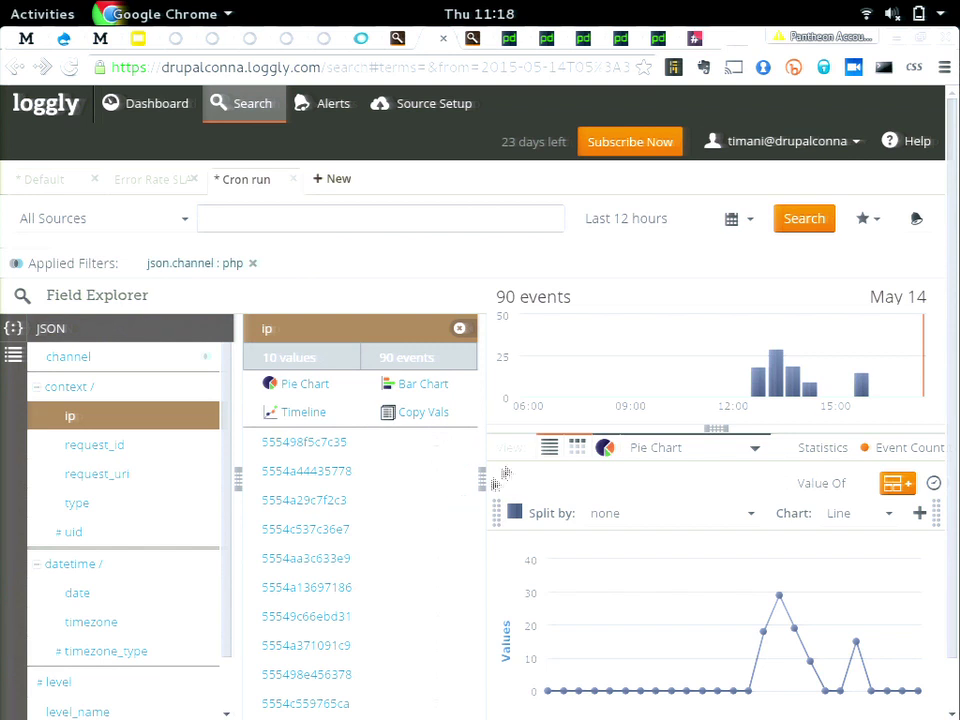
{"action": "left_click", "coordinate": [549, 447]}
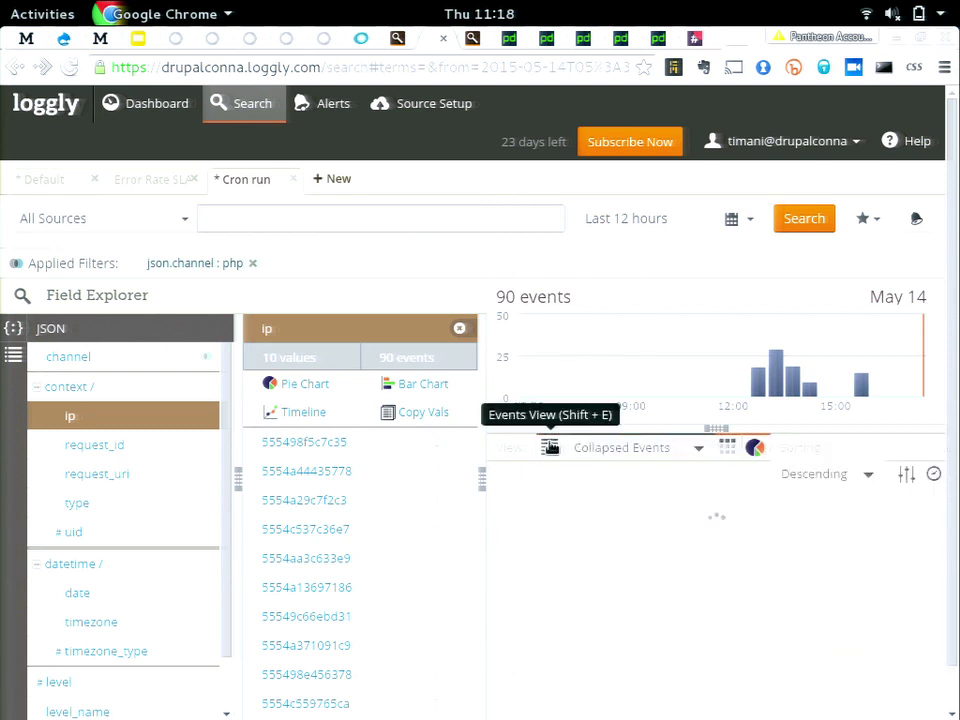
{"action": "left_click", "coordinate": [460, 330]}
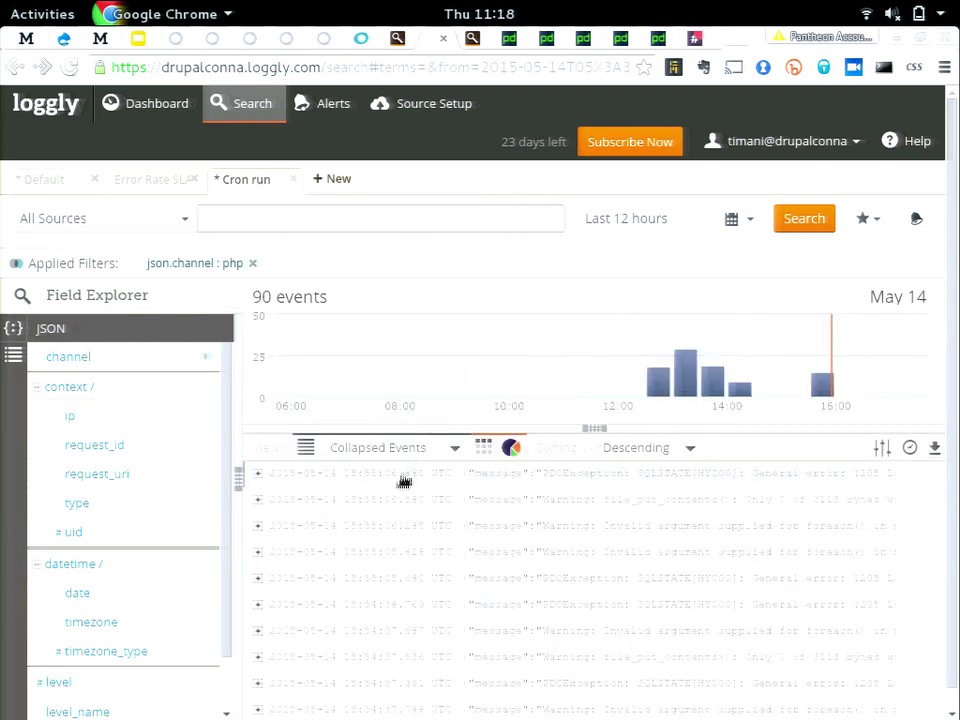
Expand the newest PDOException event and the file_put_contents() warning below it, and examine their JSON context and message details.
{"action": "left_click", "coordinate": [259, 475]}
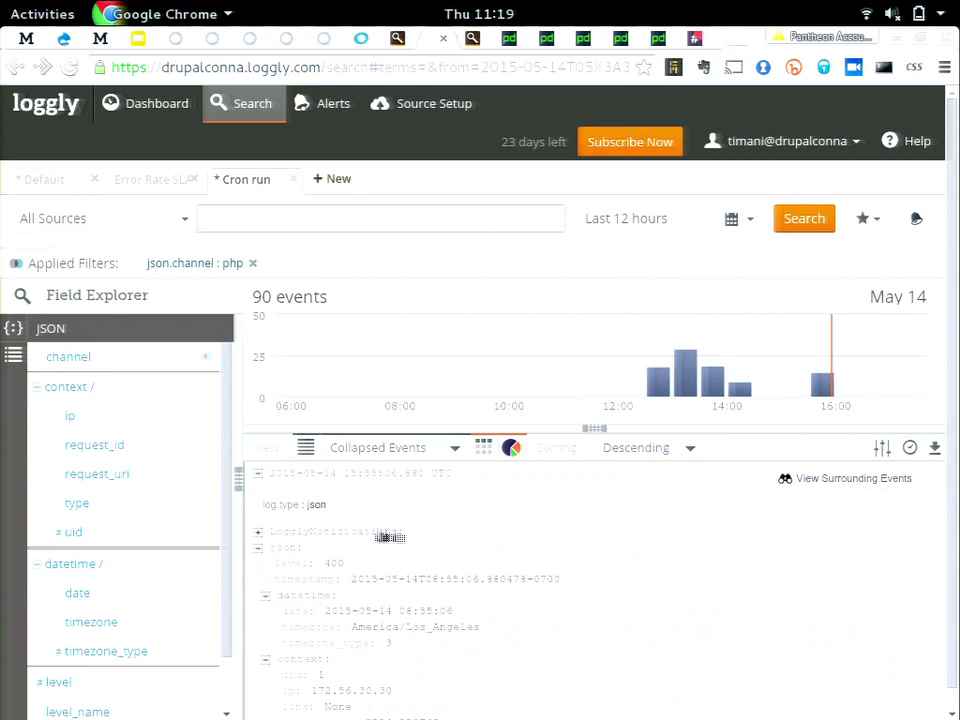
{"action": "scroll", "coordinate": [580, 565], "scroll_direction": "down", "scroll_amount": 1}
{"action": "scroll", "coordinate": [702, 590], "scroll_direction": "down", "scroll_amount": 4}
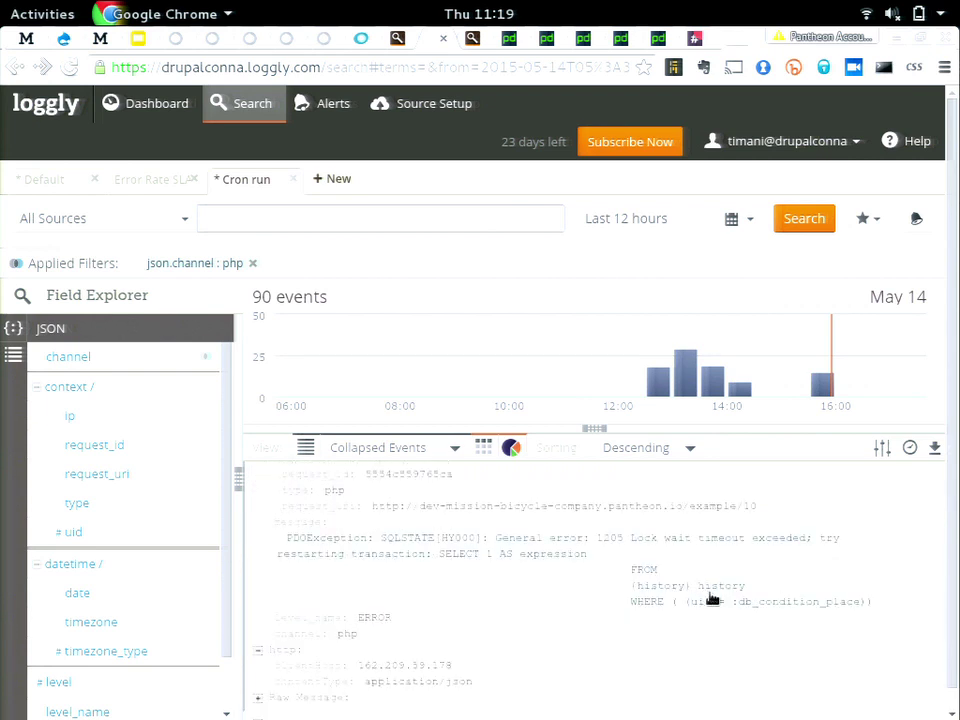
{"action": "scroll", "coordinate": [712, 600], "scroll_direction": "down", "scroll_amount": 2}
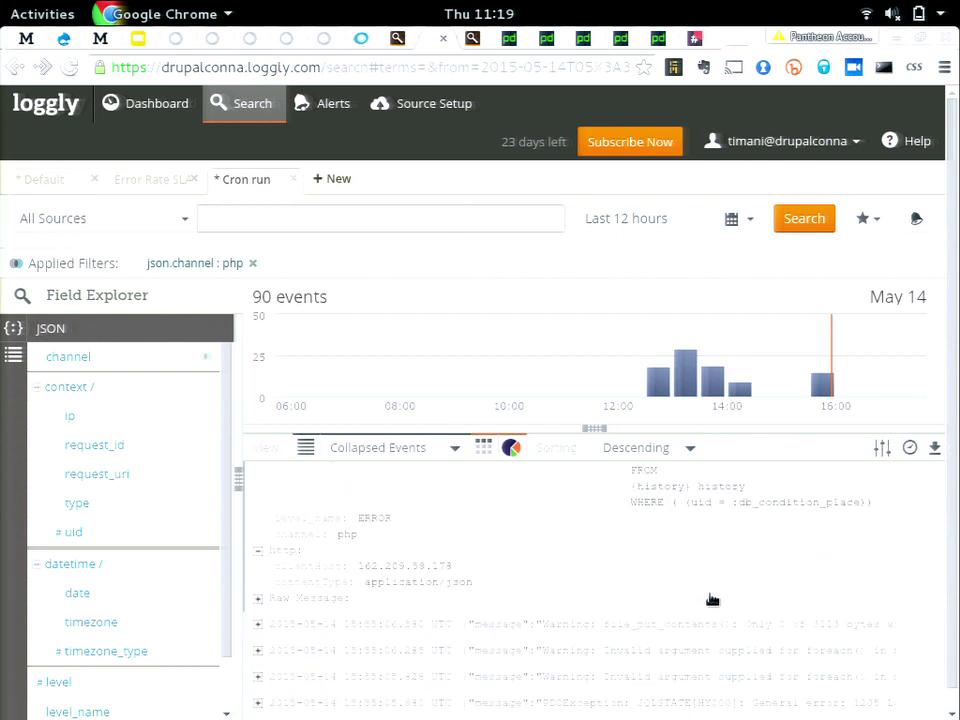
{"action": "scroll", "coordinate": [712, 600], "scroll_direction": "up", "scroll_amount": 2}
{"action": "scroll", "coordinate": [708, 601], "scroll_direction": "down", "scroll_amount": 3}
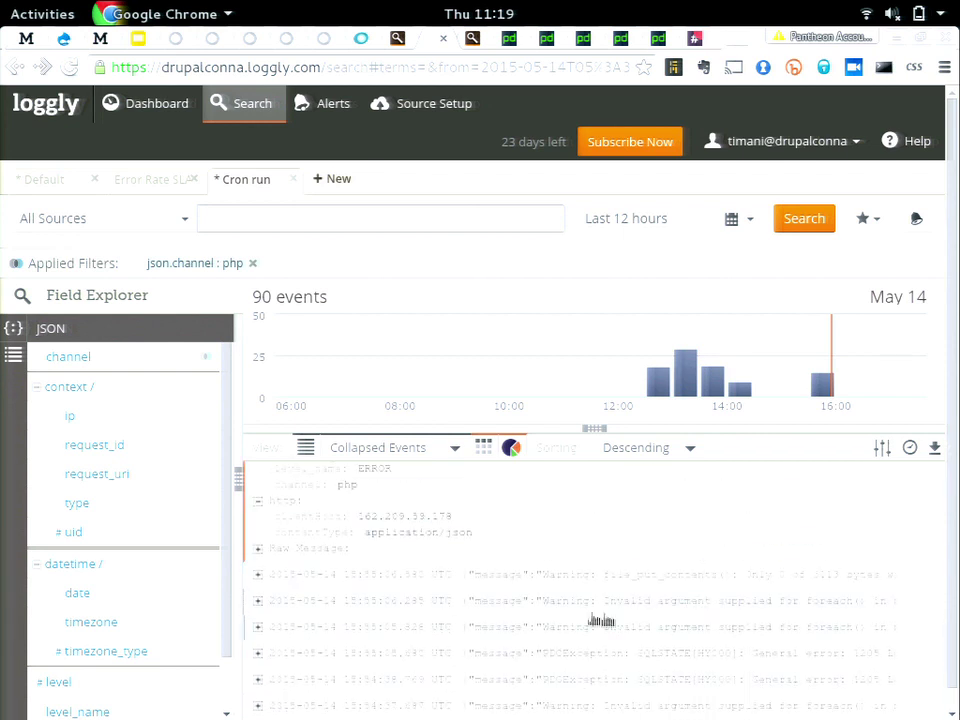
{"action": "left_click", "coordinate": [411, 572]}
{"action": "scroll", "coordinate": [660, 613], "scroll_direction": "down", "scroll_amount": 5}
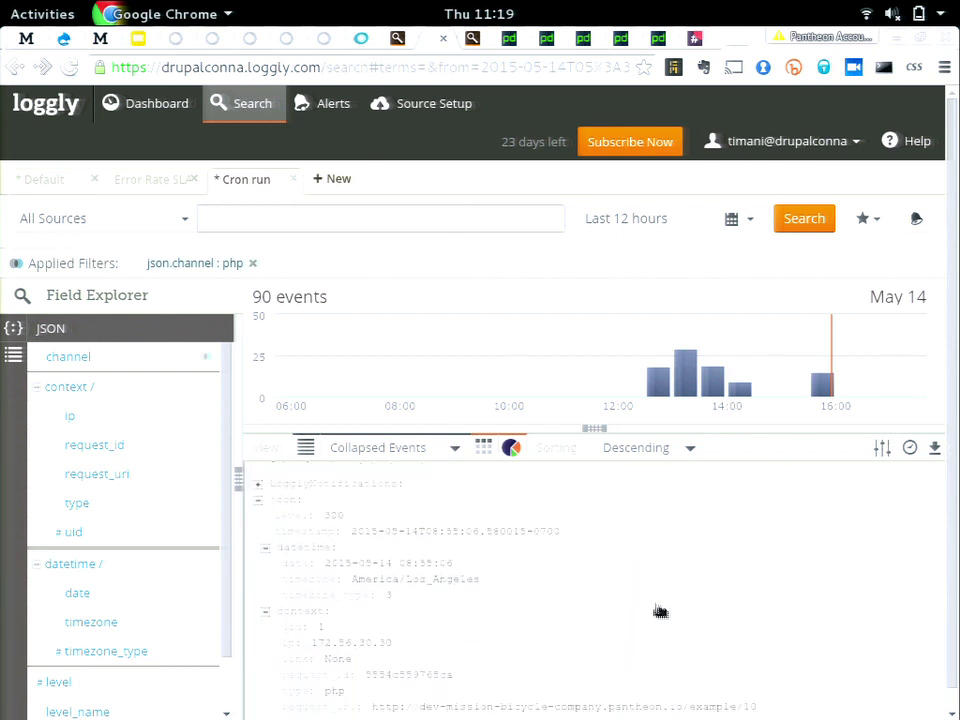
Search the php events for the PDOException lock wait timeout message and narrow the timeline to about 11:24–16:44 on 2015-05-14.
{"action": "scroll", "coordinate": [656, 614], "scroll_direction": "down", "scroll_amount": 8}
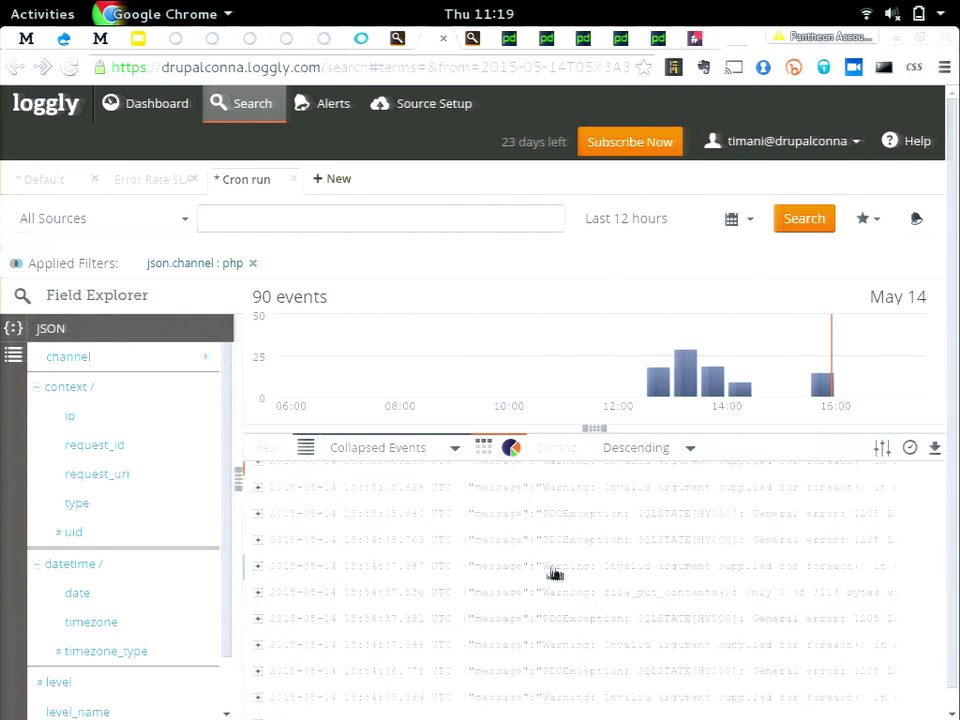
{"action": "left_click", "coordinate": [506, 515]}
{"action": "scroll", "coordinate": [536, 604], "scroll_direction": "down", "scroll_amount": 5}
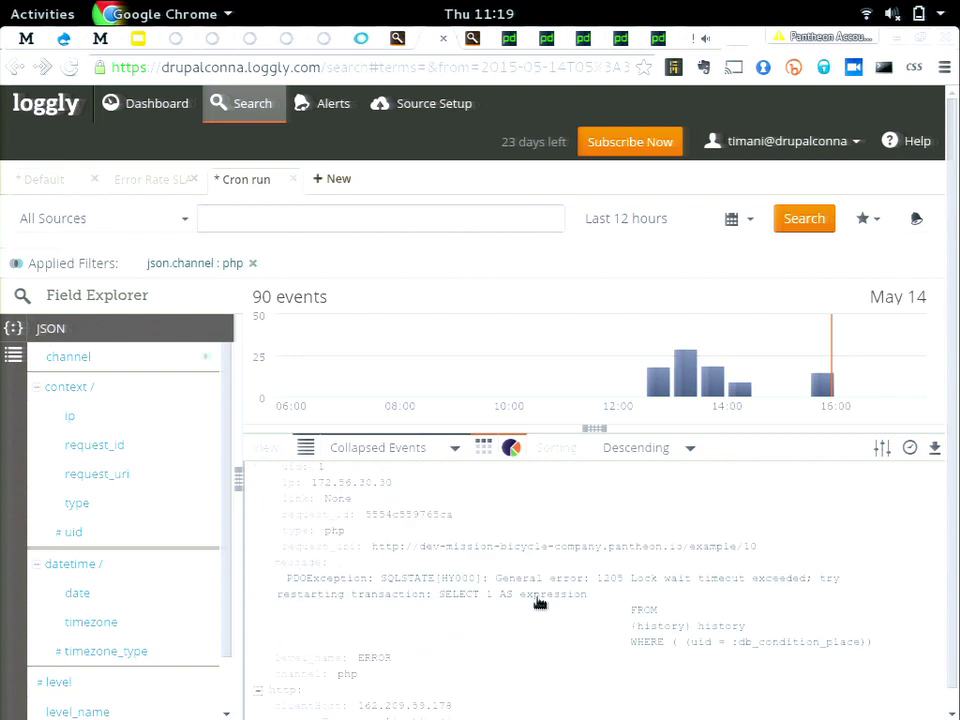
{"action": "left_click", "coordinate": [558, 588]}
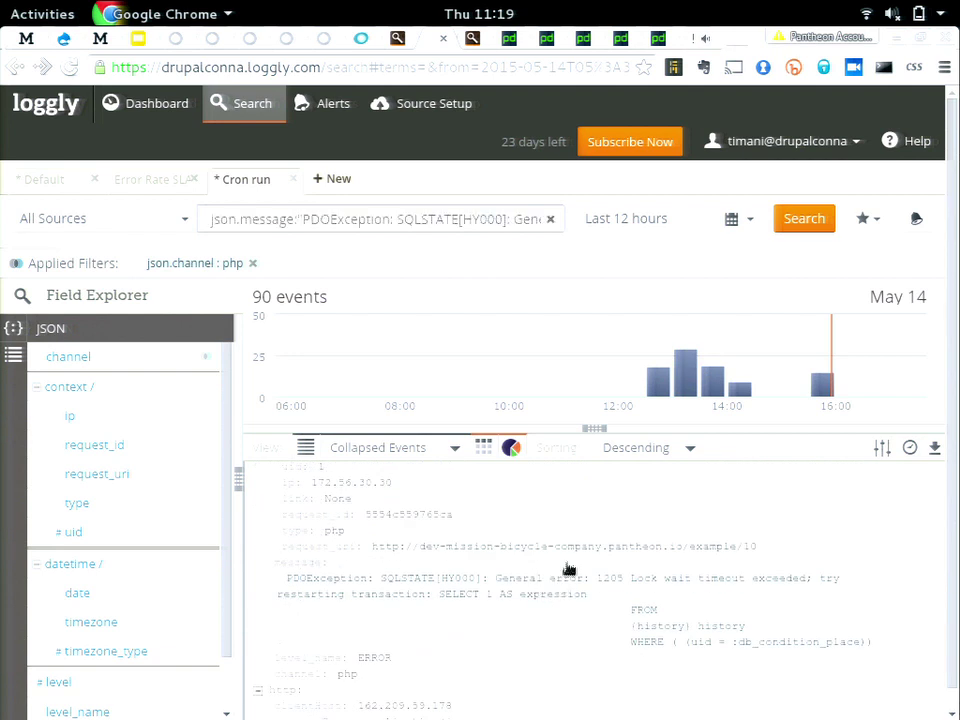
{"action": "left_click", "coordinate": [816, 228]}
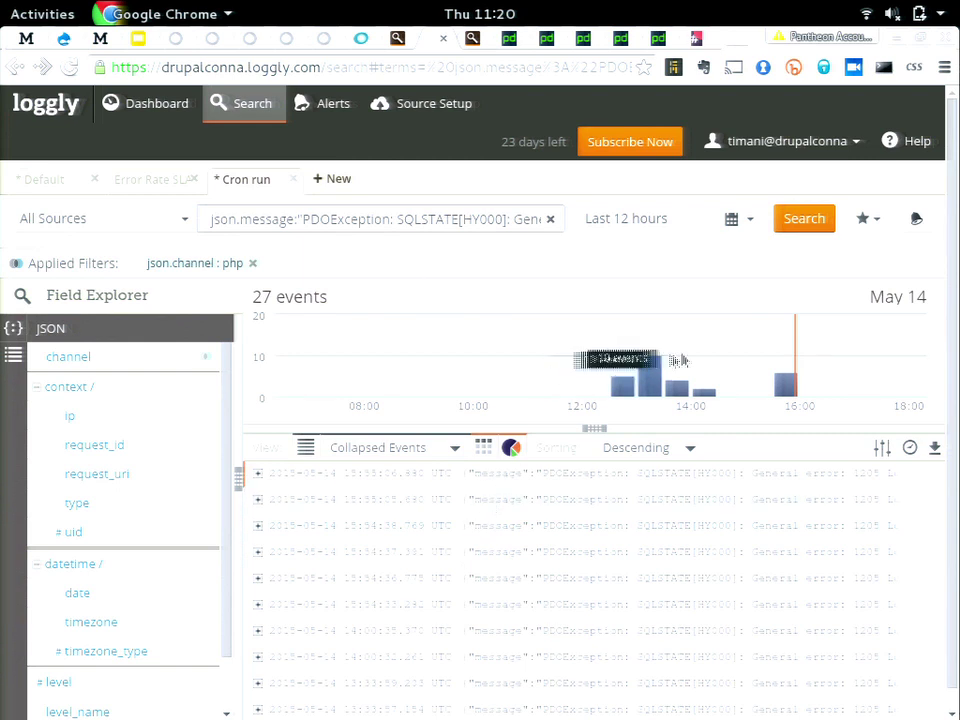
{"action": "left_click_drag", "start_coordinate": [810, 346], "coordinate": [838, 341]}
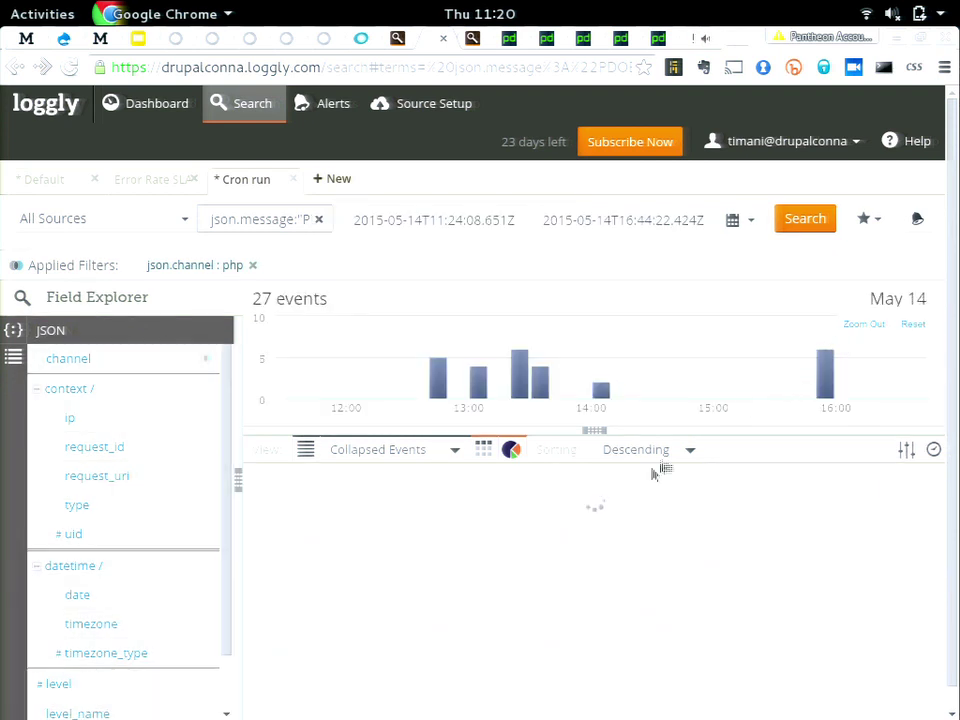
Show the events surrounding the newest PDOException match and expand that same event's details in the surrounding list.
{"action": "left_click", "coordinate": [508, 484]}
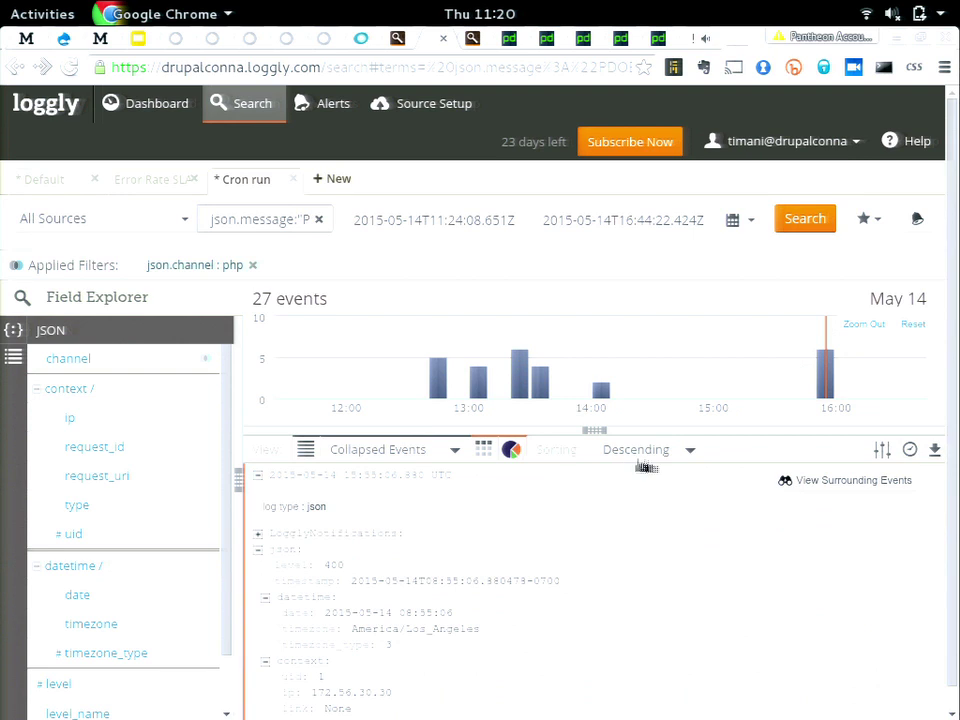
{"action": "left_click", "coordinate": [786, 481]}
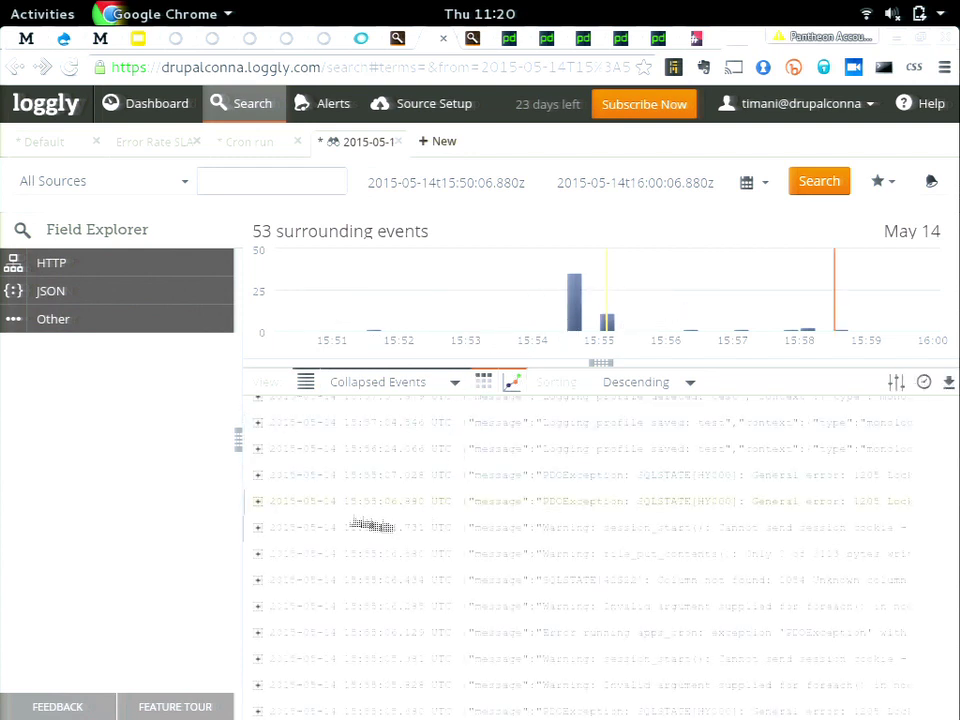
{"action": "left_click", "coordinate": [258, 502]}
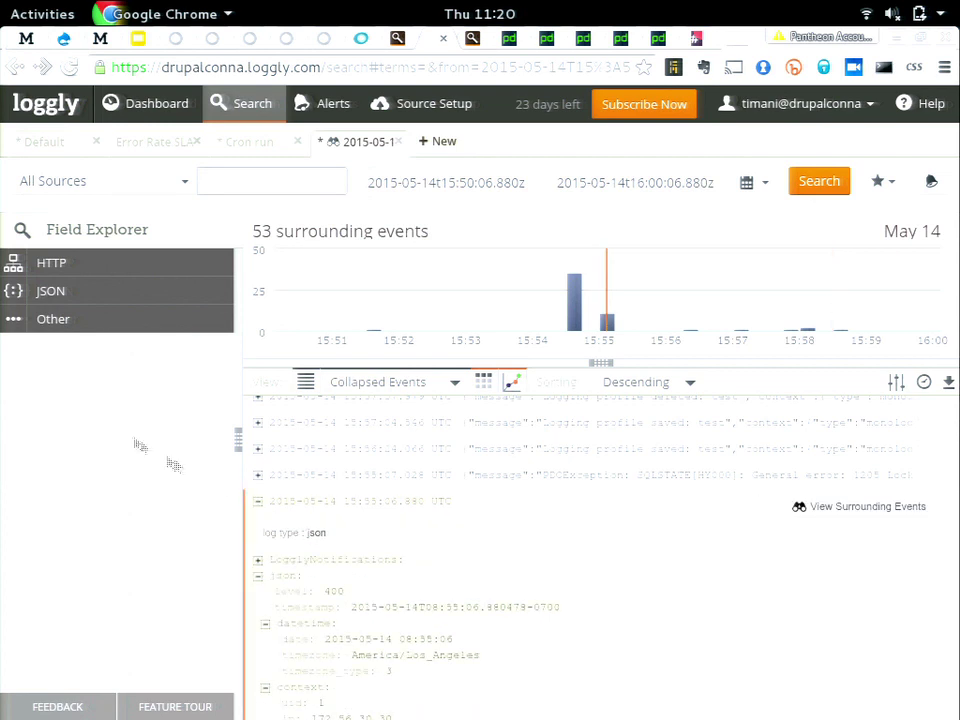
Filter the surrounding events by the JSON context ip field to the IPv6 client address and run the search.
{"action": "left_click", "coordinate": [10, 295]}
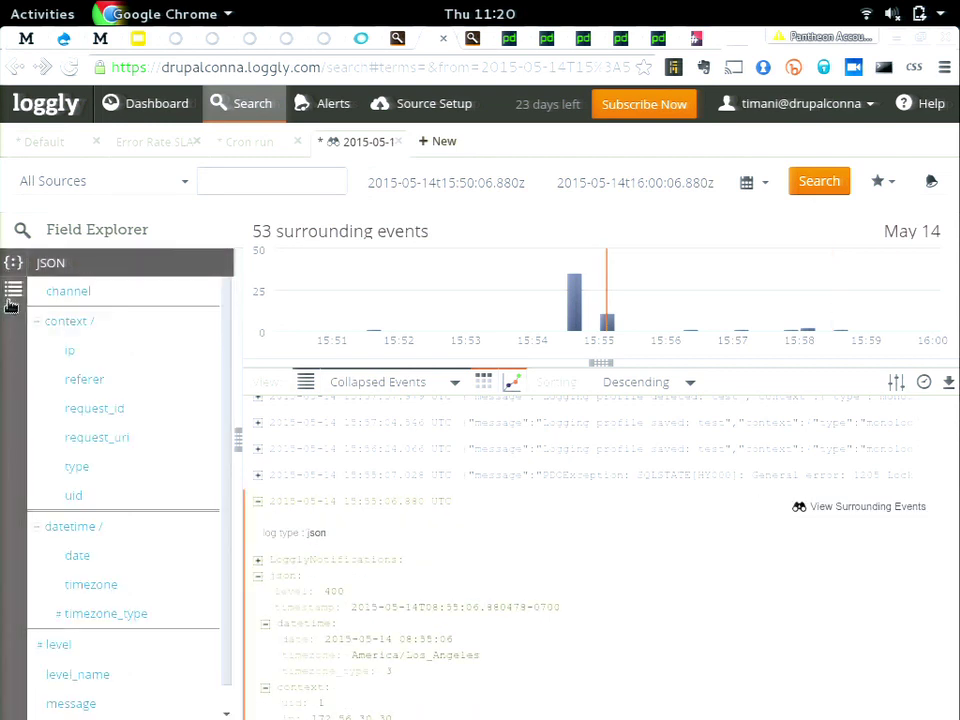
{"action": "left_click", "coordinate": [75, 350]}
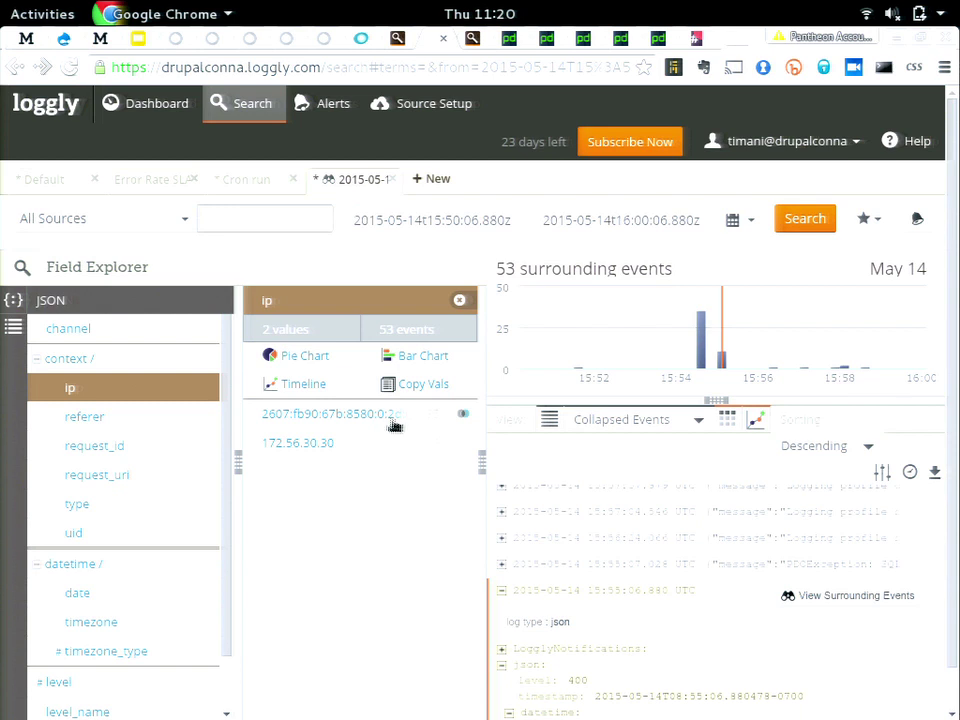
{"action": "left_click", "coordinate": [461, 419]}
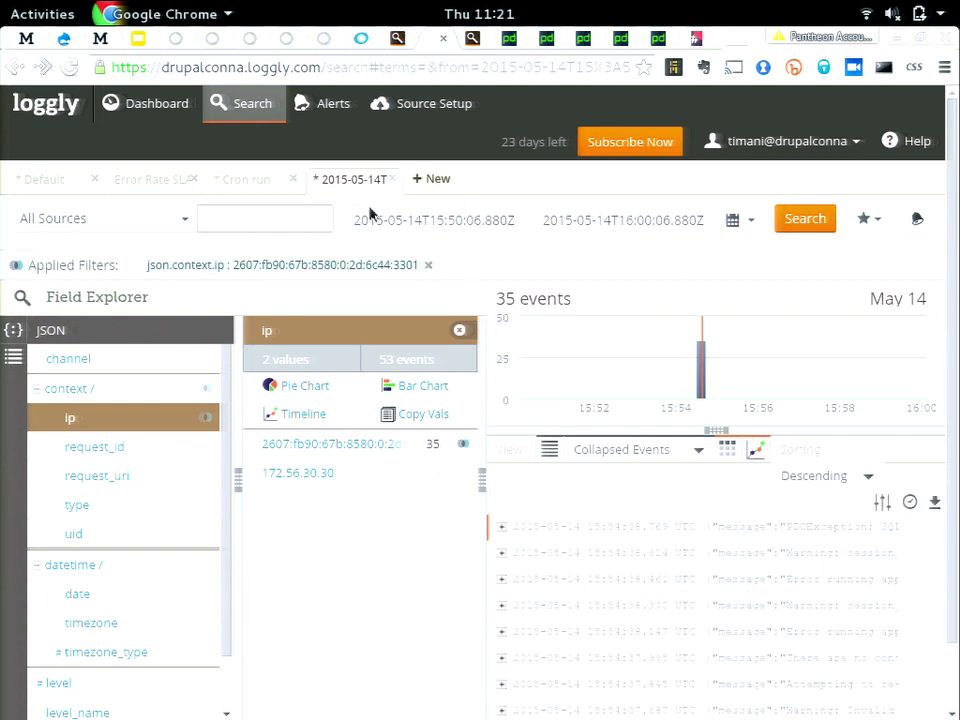
{"action": "left_click", "coordinate": [818, 224]}
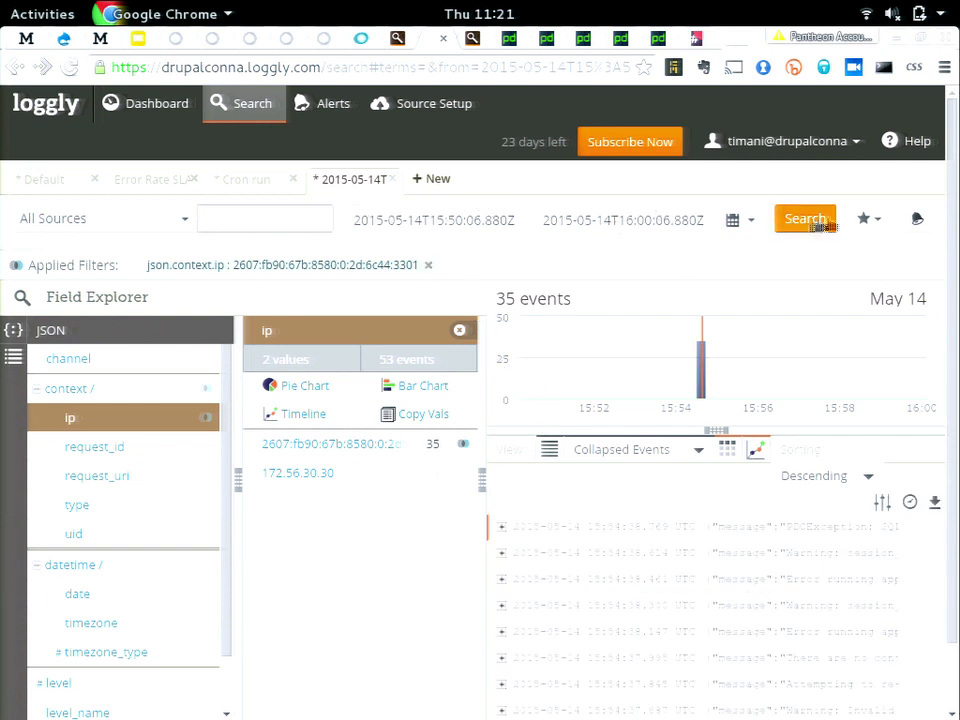
Save the filtered search as "Drupalcon SQL error suckage".
{"action": "left_click", "coordinate": [867, 217]}
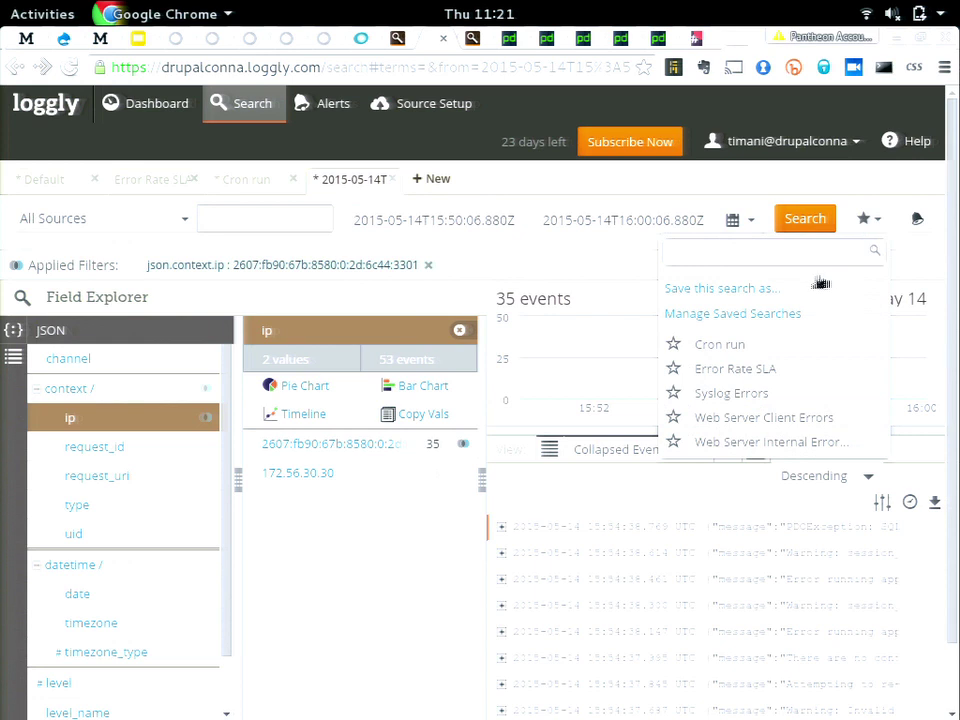
{"action": "left_click", "coordinate": [785, 289]}
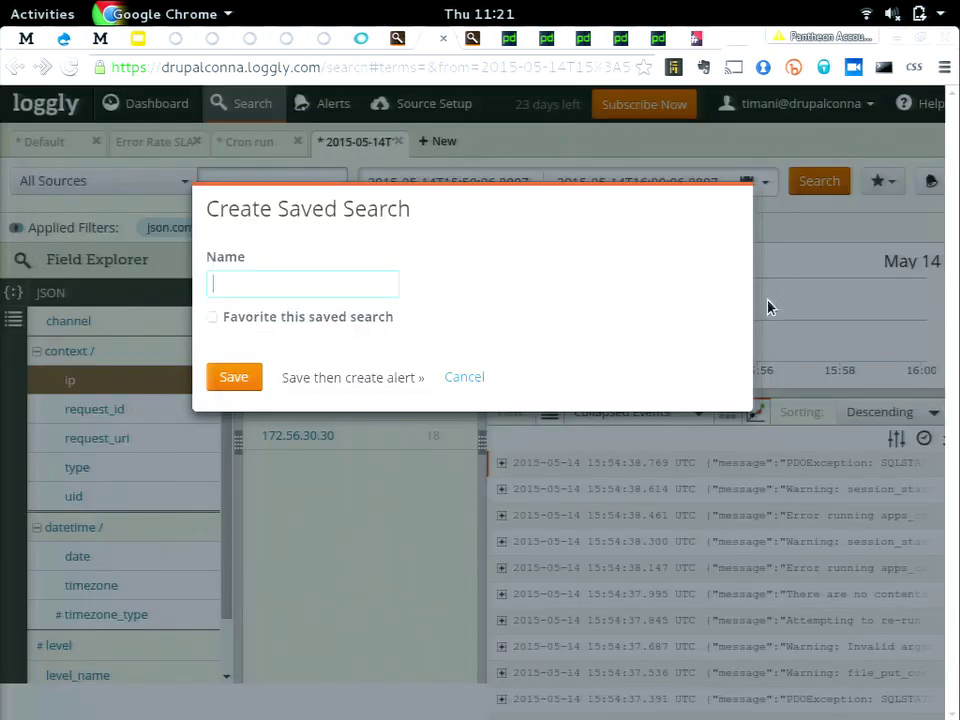
{"action": "type", "text": "Drupalcon SQL error suckage"}
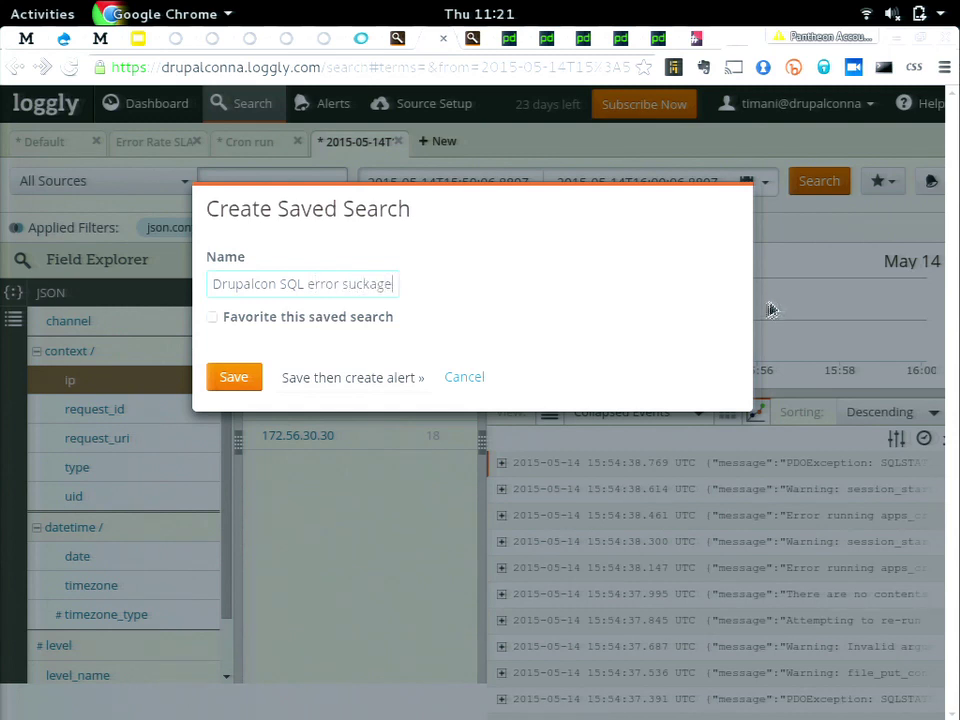
{"action": "left_click", "coordinate": [219, 370]}
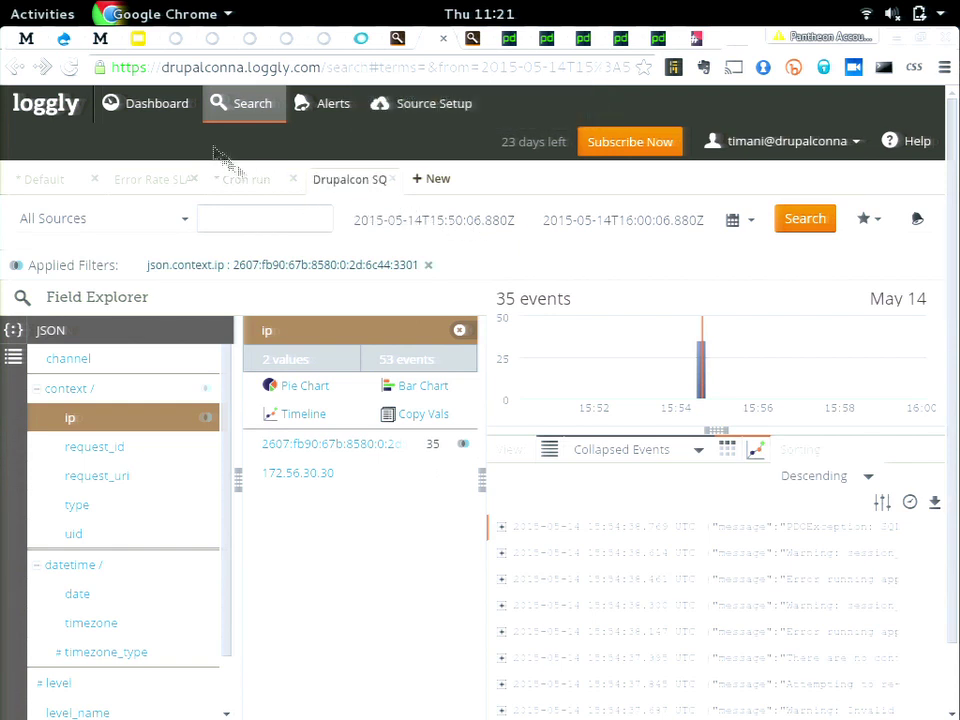
Go to the Loggly alerts list and open the Error Rate SLA alert for editing.
{"action": "left_click", "coordinate": [68, 68]}
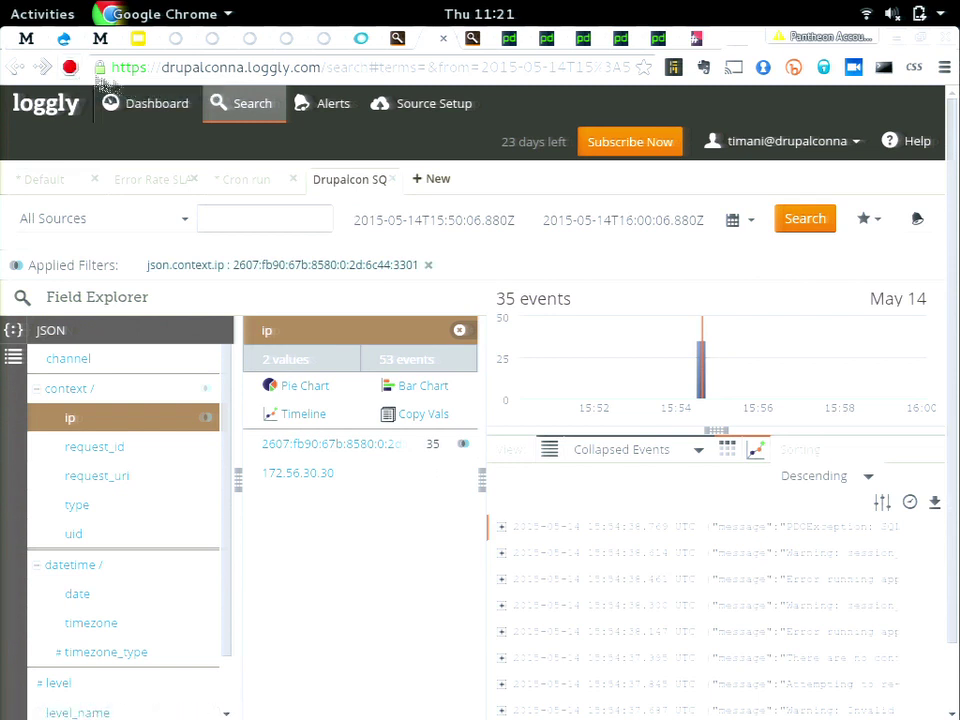
{"action": "left_click", "coordinate": [471, 39]}
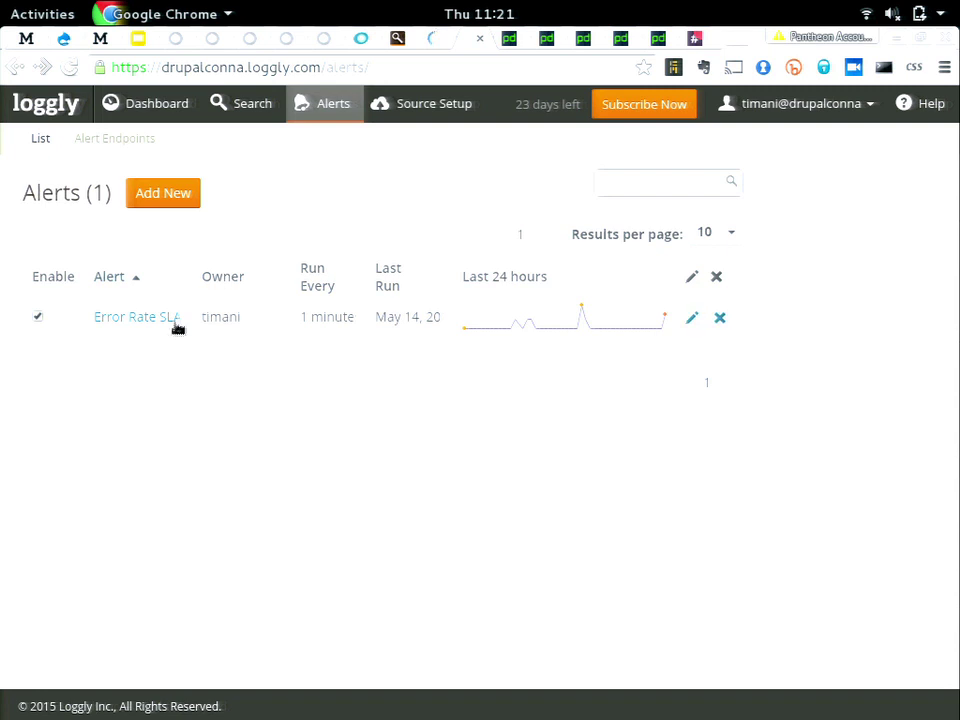
{"action": "left_click", "coordinate": [688, 322]}
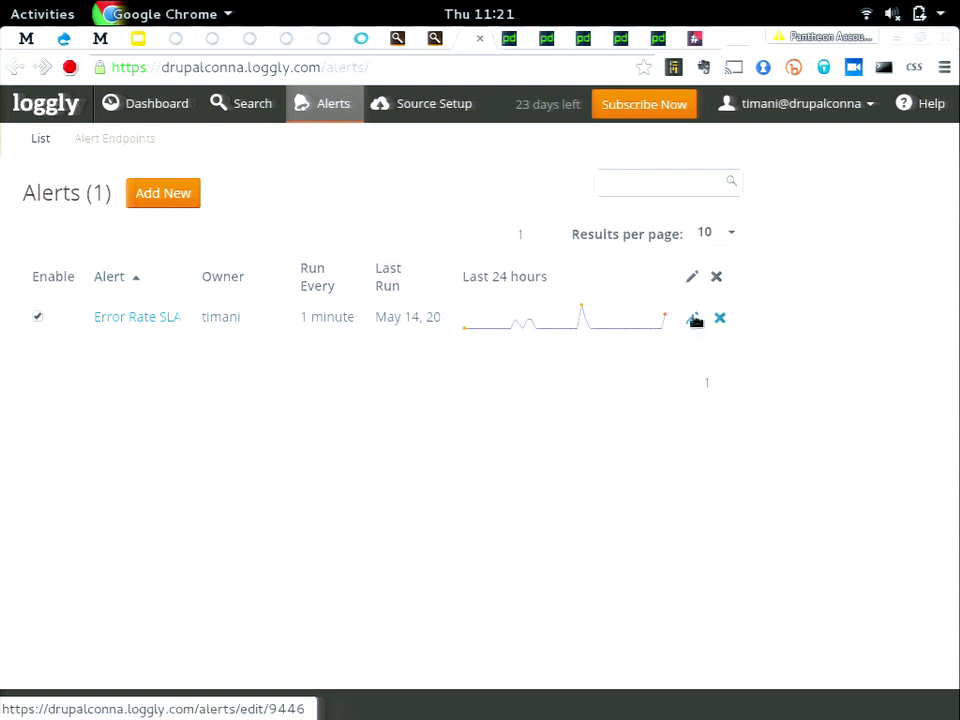
{"action": "left_click", "coordinate": [695, 320]}
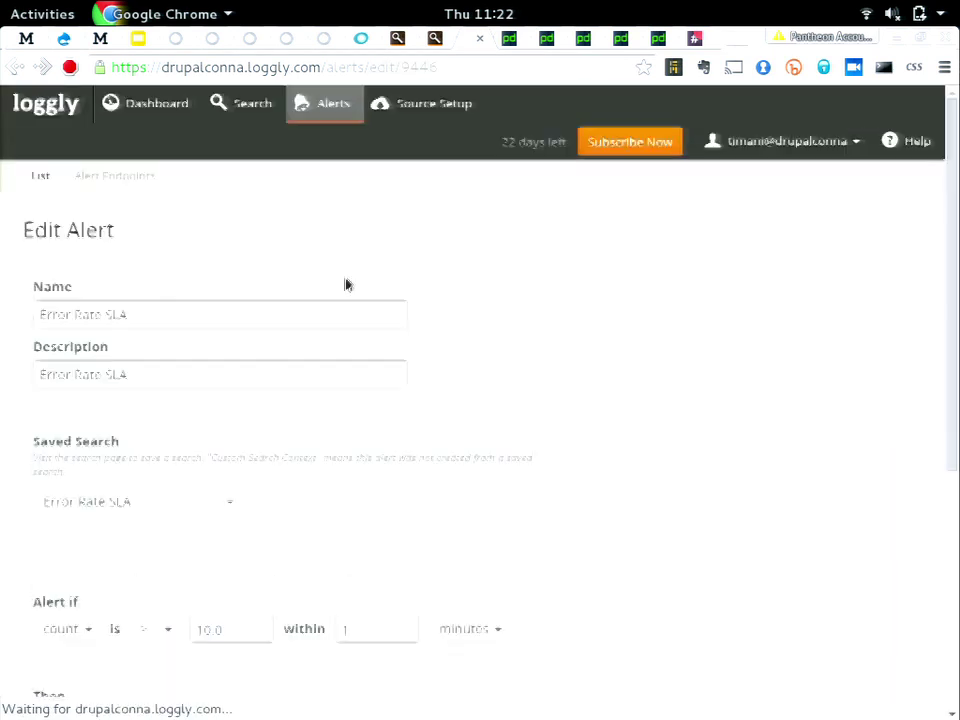
Examine the alert's saved search choices, comparison operators, notification endpoint options and check interval without changing them.
{"action": "left_click", "coordinate": [170, 508]}
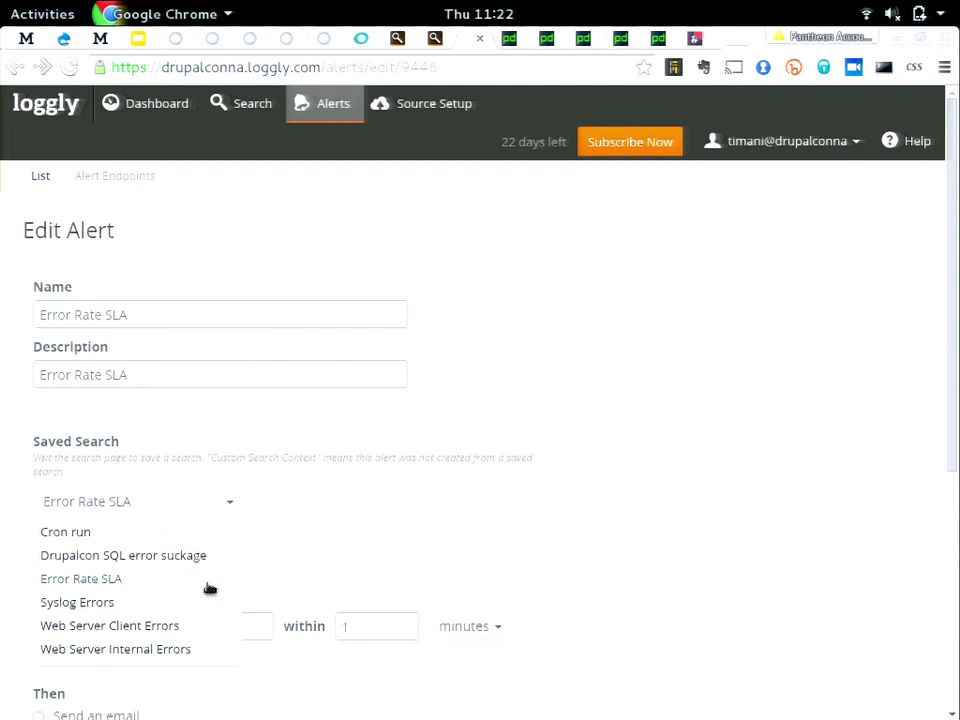
{"action": "left_click", "coordinate": [324, 558]}
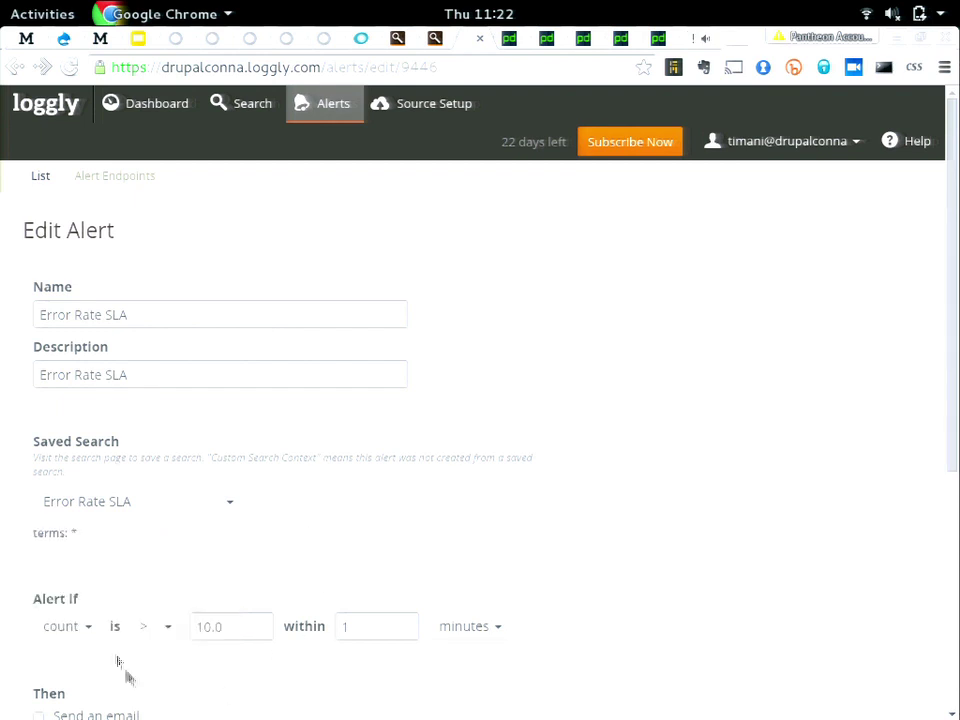
{"action": "left_click", "coordinate": [168, 634]}
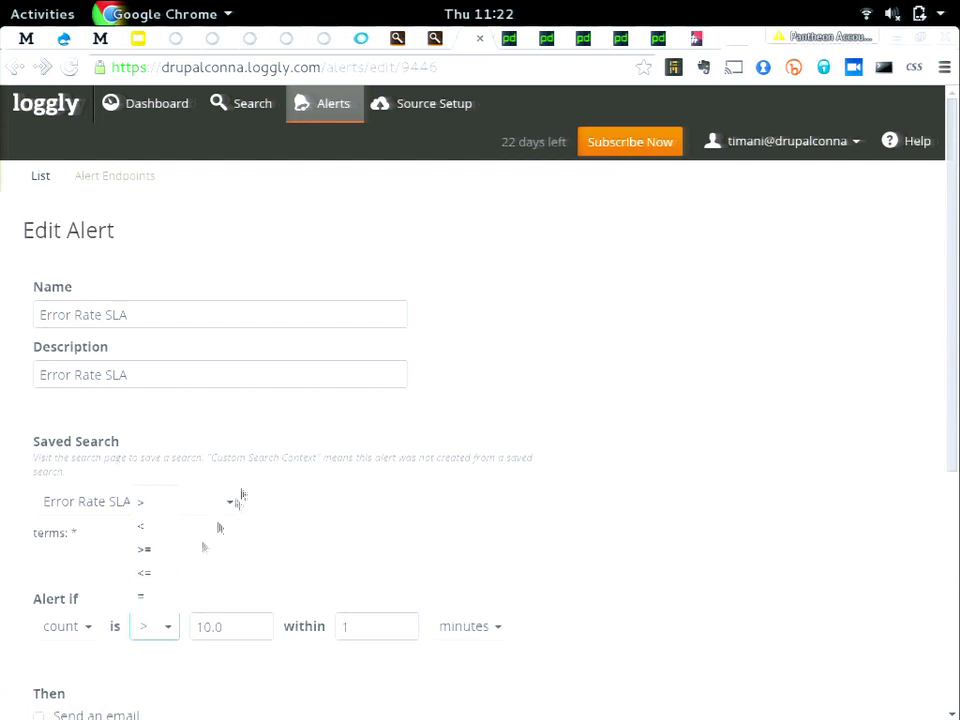
{"action": "left_click", "coordinate": [354, 616]}
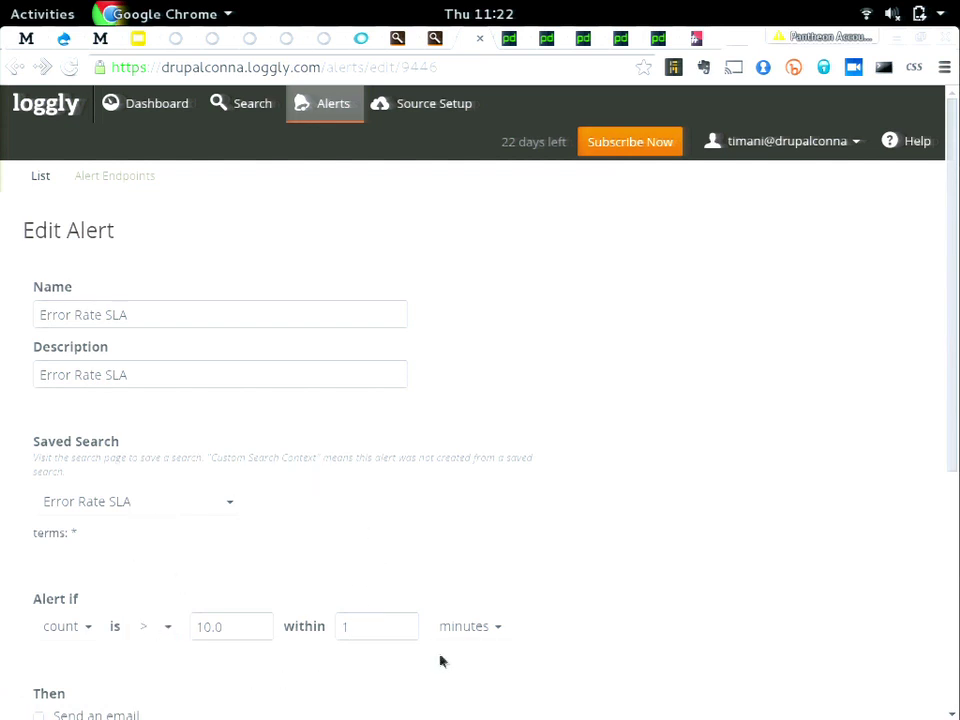
{"action": "scroll", "coordinate": [435, 655], "scroll_direction": "down", "scroll_amount": 3}
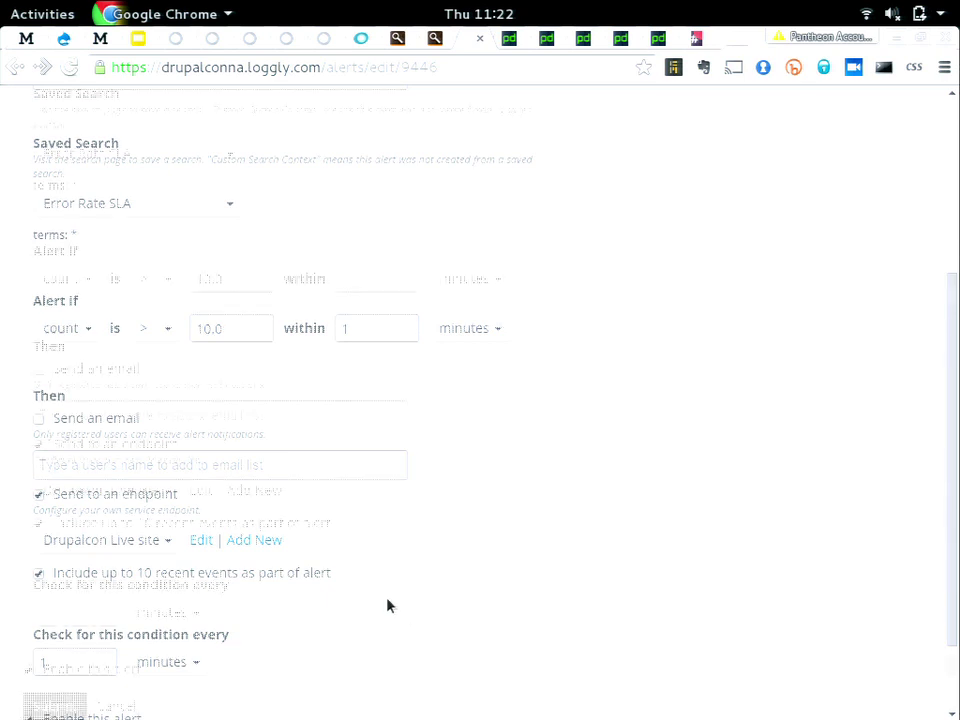
{"action": "scroll", "coordinate": [393, 600], "scroll_direction": "down", "scroll_amount": 2}
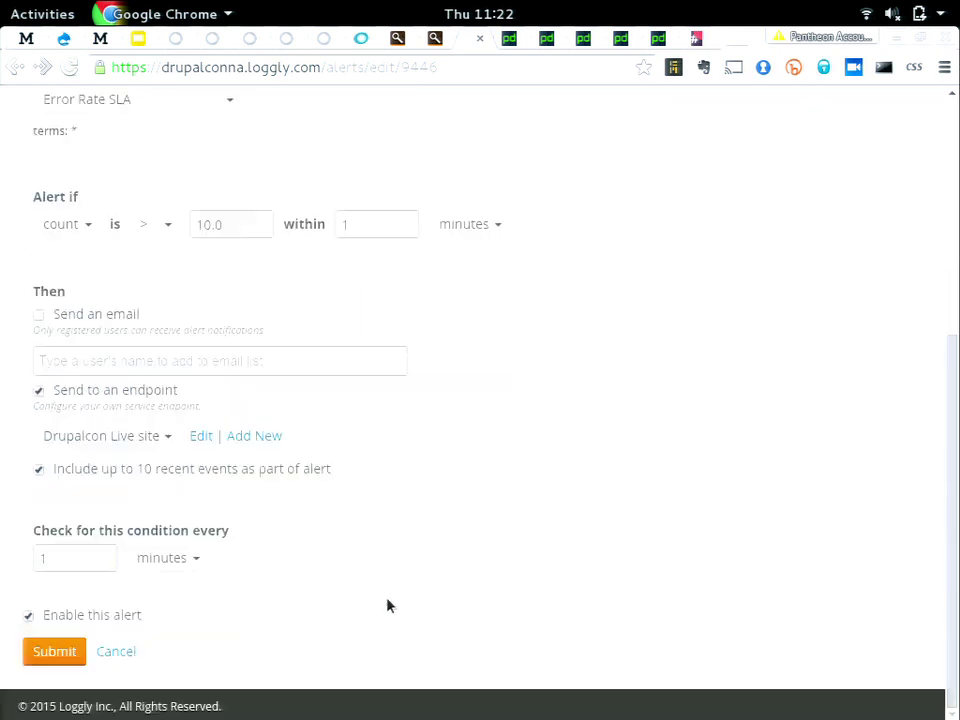
{"action": "left_click", "coordinate": [129, 428]}
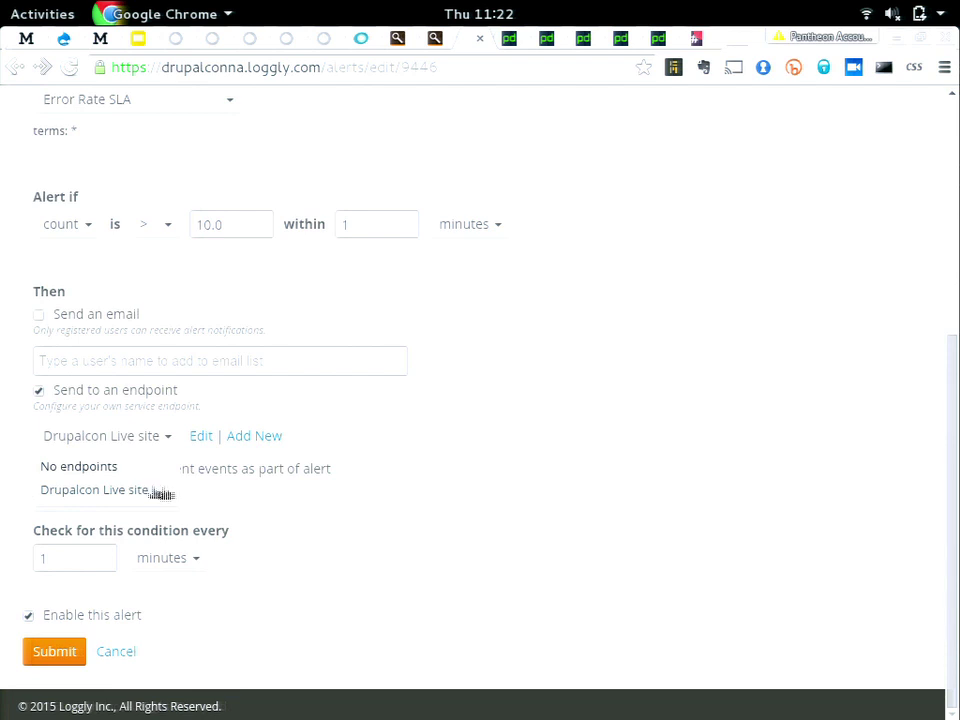
{"action": "left_click", "coordinate": [380, 512]}
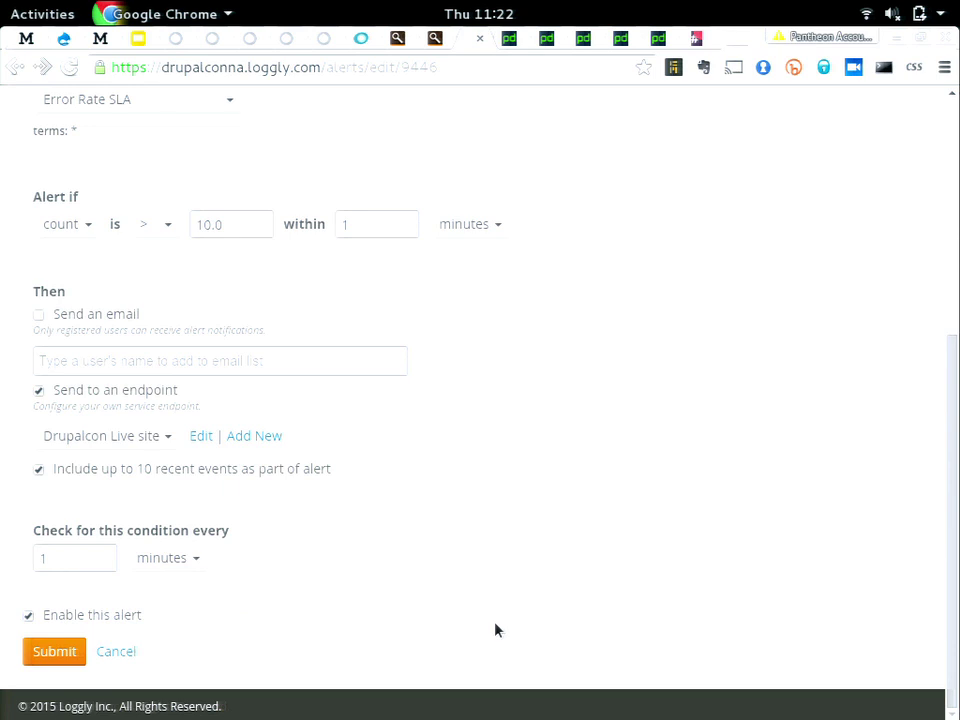
{"action": "scroll", "coordinate": [505, 543], "scroll_direction": "up", "scroll_amount": 4}
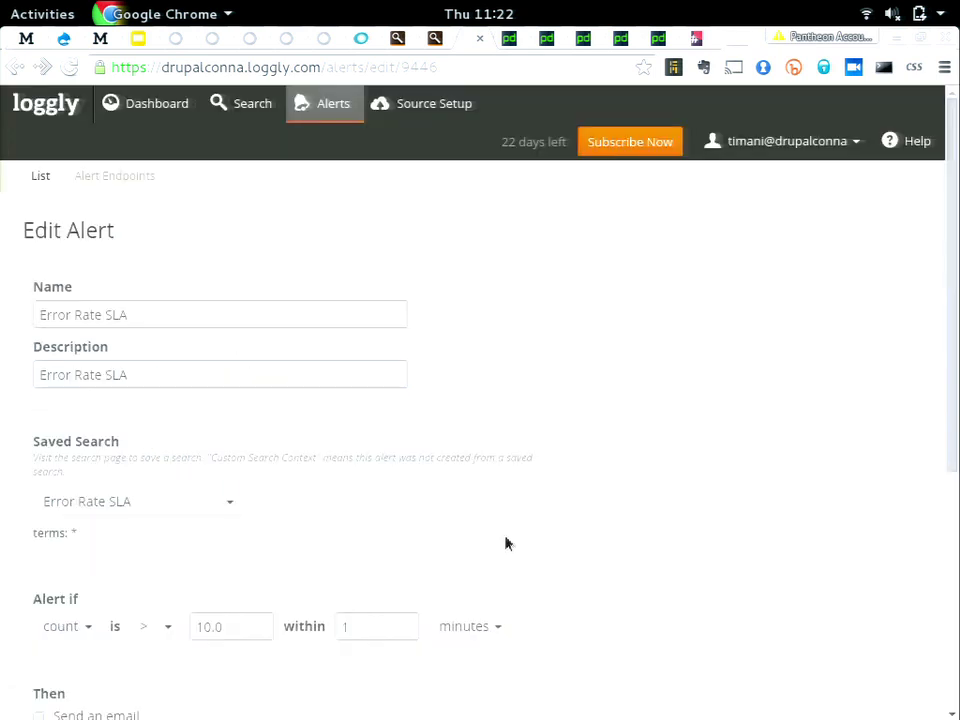
Switch to the PagerDuty incident page, open the dashboard and review the incident activity for the past 7 days.
{"action": "left_click", "coordinate": [507, 42]}
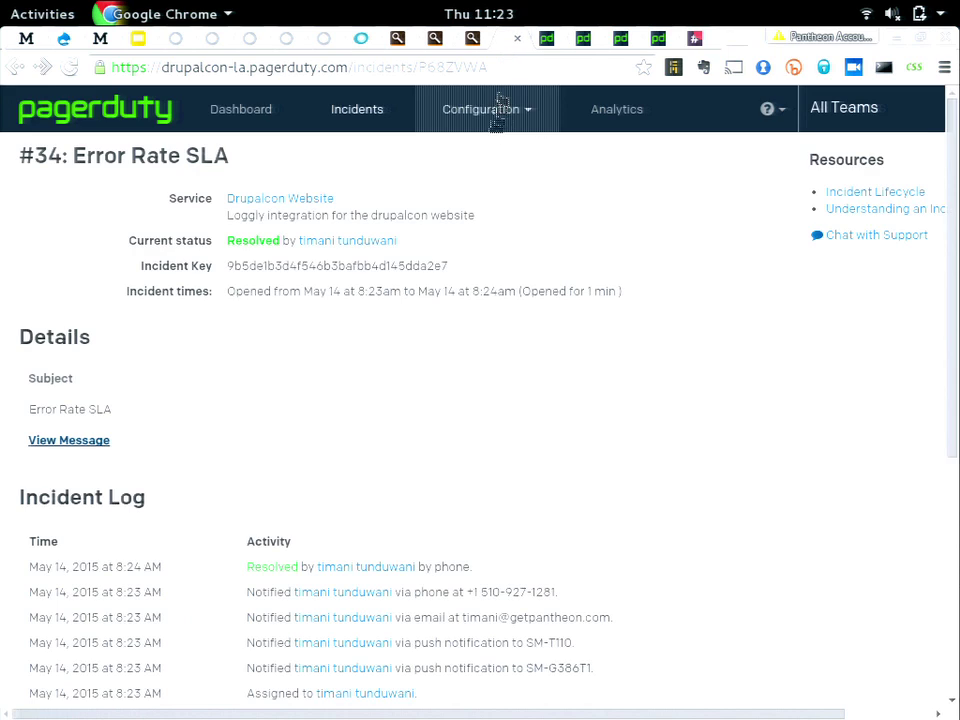
{"action": "left_click", "coordinate": [204, 125]}
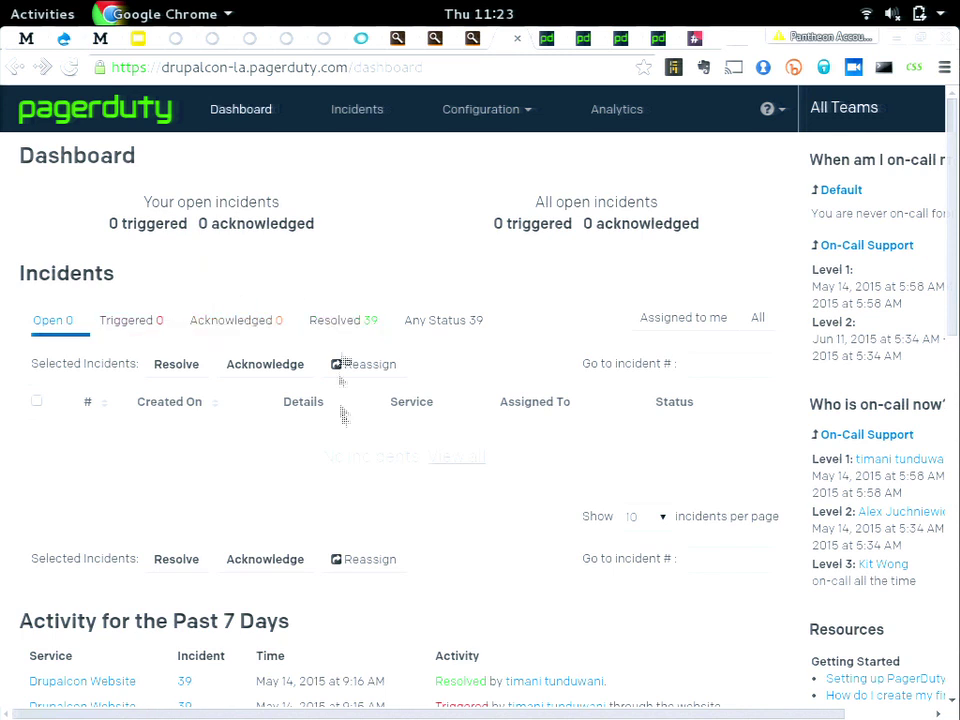
{"action": "scroll", "coordinate": [342, 444], "scroll_direction": "down", "scroll_amount": 6}
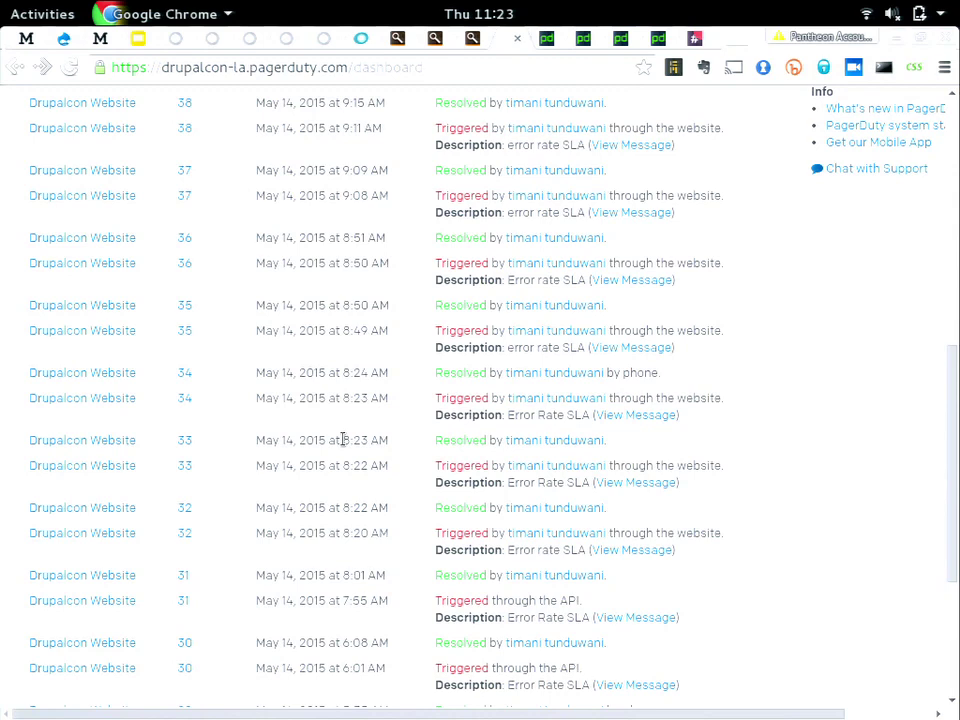
{"action": "scroll", "coordinate": [343, 440], "scroll_direction": "down", "scroll_amount": 5}
{"action": "scroll", "coordinate": [349, 440], "scroll_direction": "up", "scroll_amount": 3}
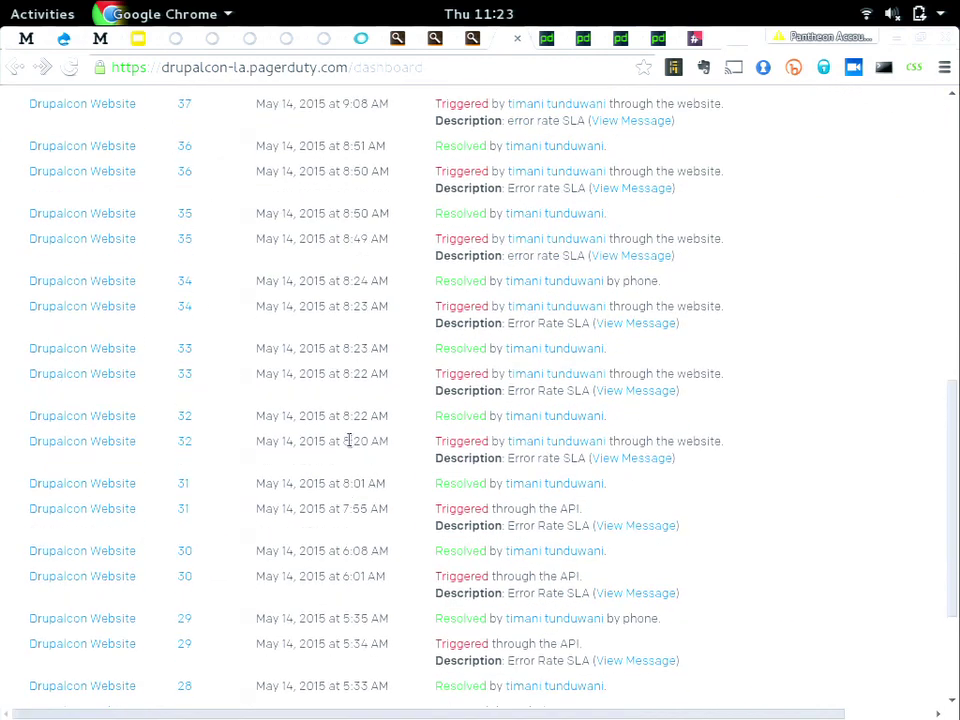
{"action": "scroll", "coordinate": [349, 440], "scroll_direction": "up", "scroll_amount": 3}
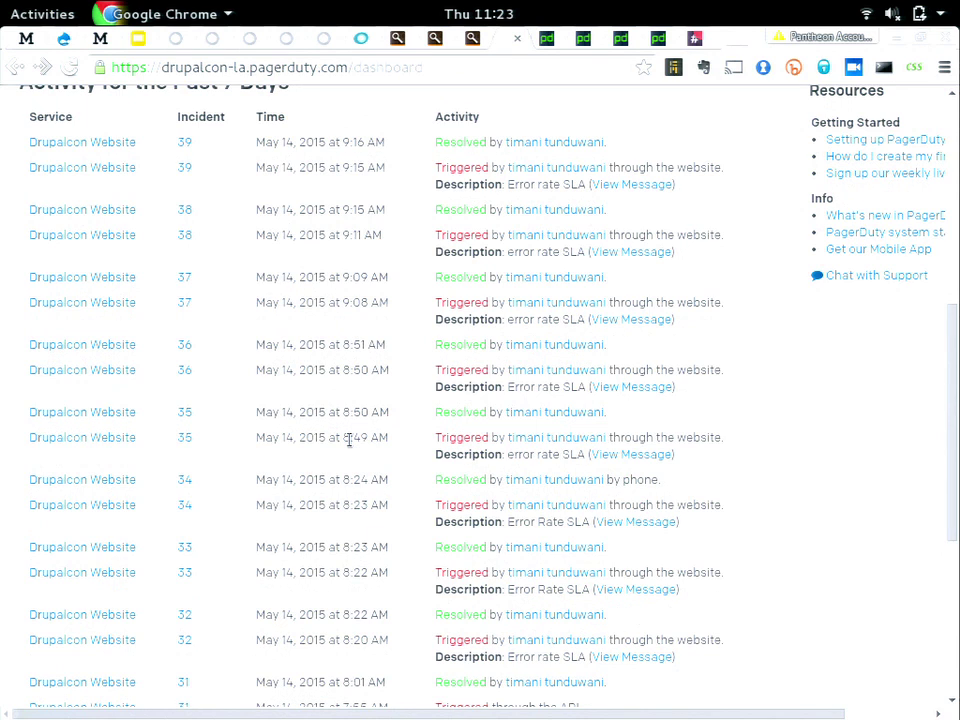
{"action": "scroll", "coordinate": [349, 440], "scroll_direction": "down", "scroll_amount": 1}
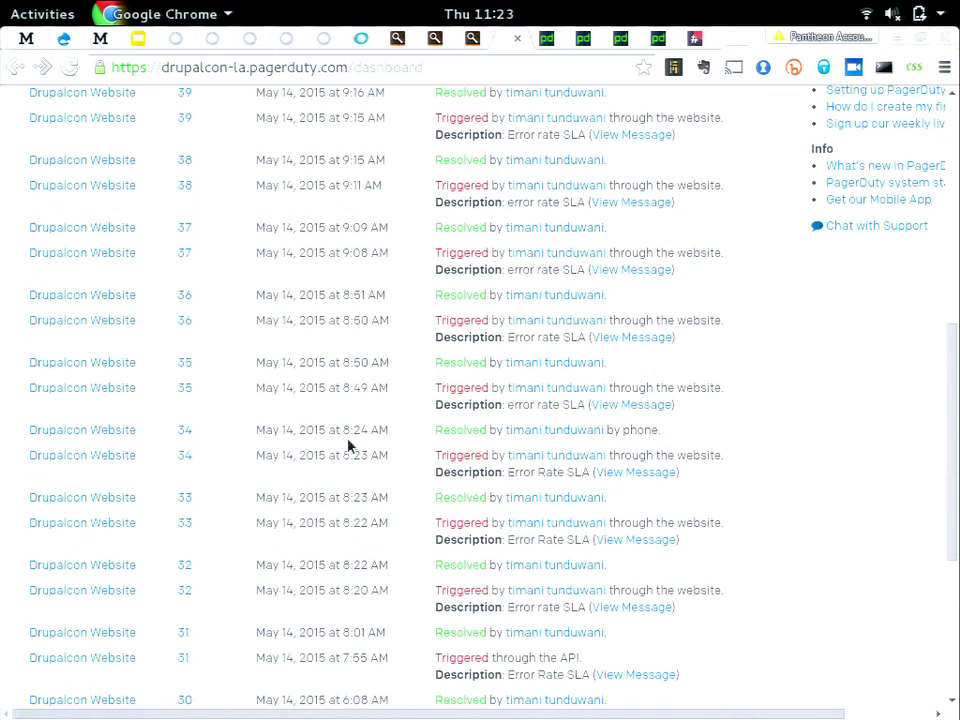
Return to the dashboard's incident summary and close the duplicate PagerDuty dashboard page.
{"action": "scroll", "coordinate": [349, 445], "scroll_direction": "up", "scroll_amount": 10}
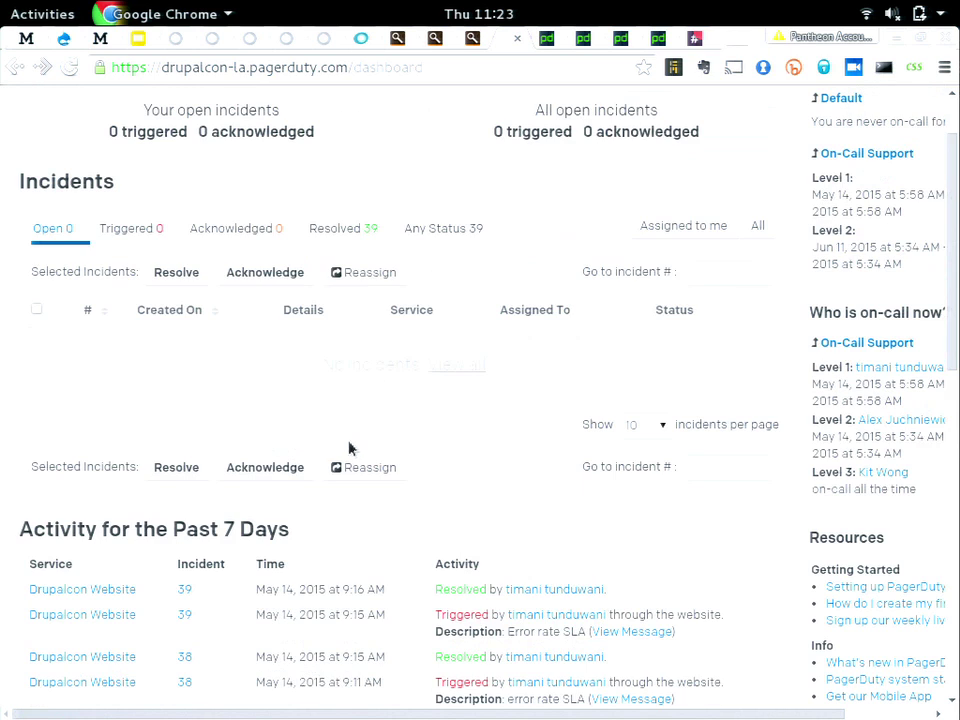
{"action": "scroll", "coordinate": [300, 450], "scroll_direction": "up", "scroll_amount": 2}
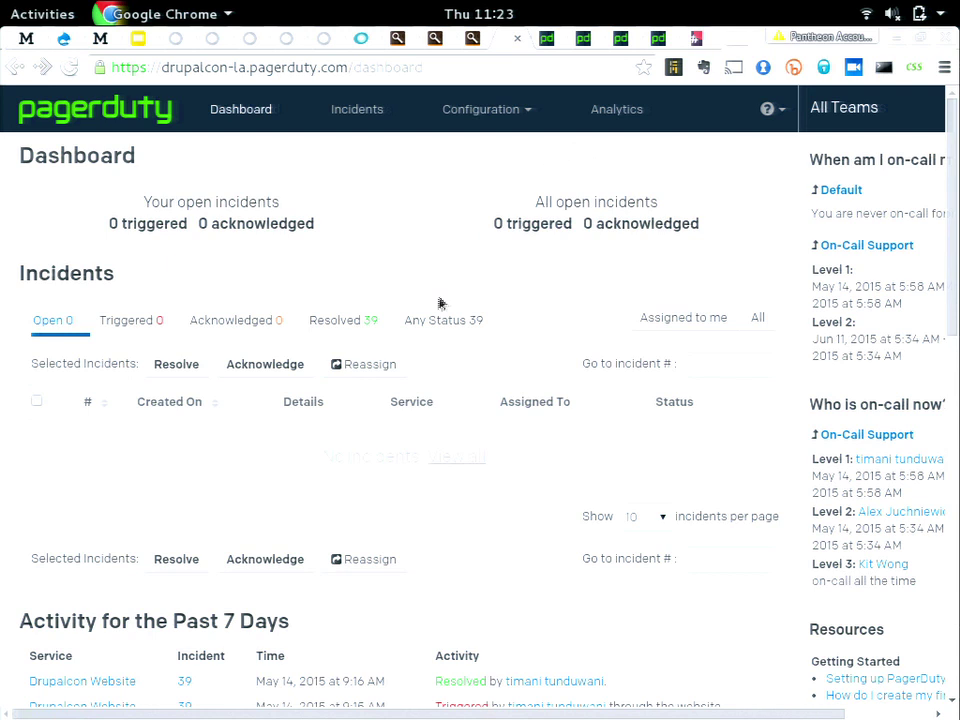
{"action": "left_click", "coordinate": [546, 40]}
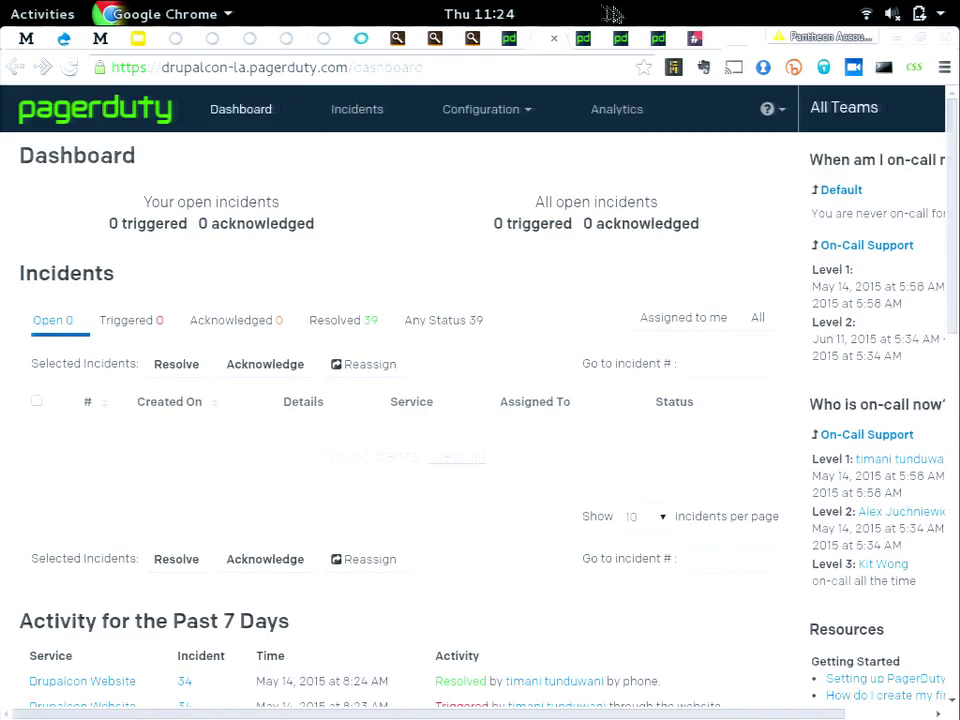
{"action": "key", "text": "ctrl+w"}
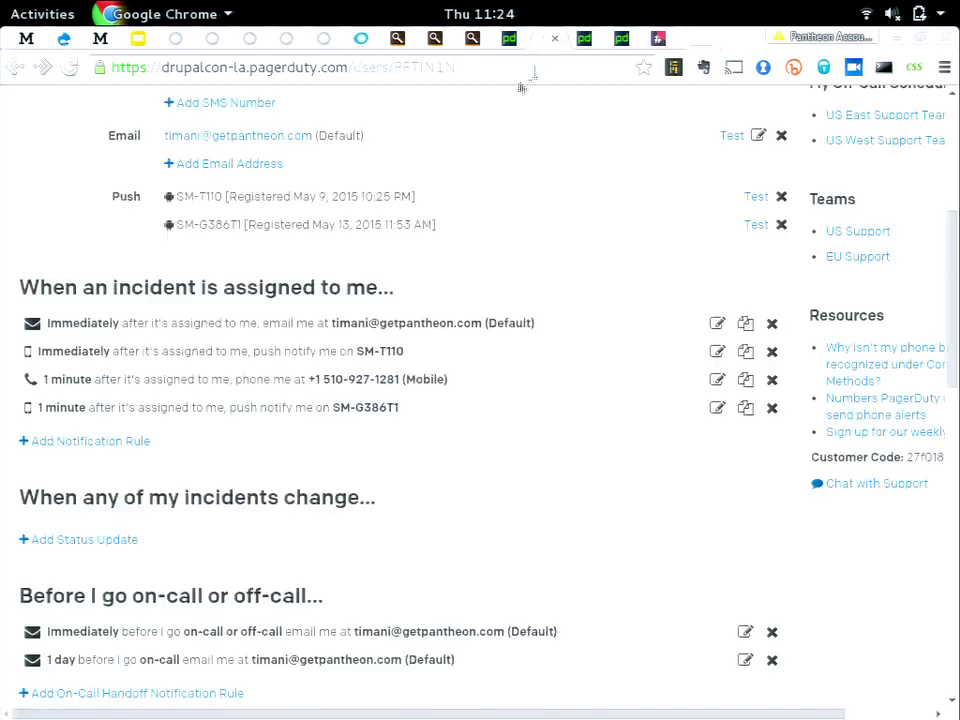
Review the user profile's contact methods, notification rules and past 14 days of activity, and the On-Call Support escalation policy.
{"action": "scroll", "coordinate": [449, 176], "scroll_direction": "up", "scroll_amount": 5}
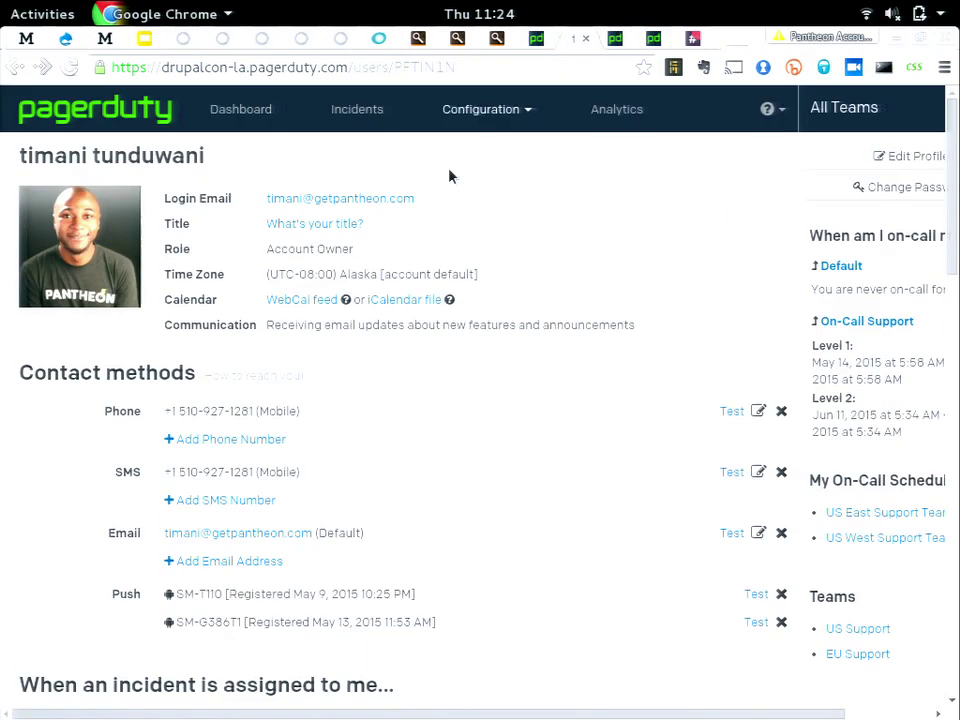
{"action": "scroll", "coordinate": [449, 176], "scroll_direction": "down", "scroll_amount": 10}
{"action": "scroll", "coordinate": [449, 176], "scroll_direction": "right", "scroll_amount": 2}
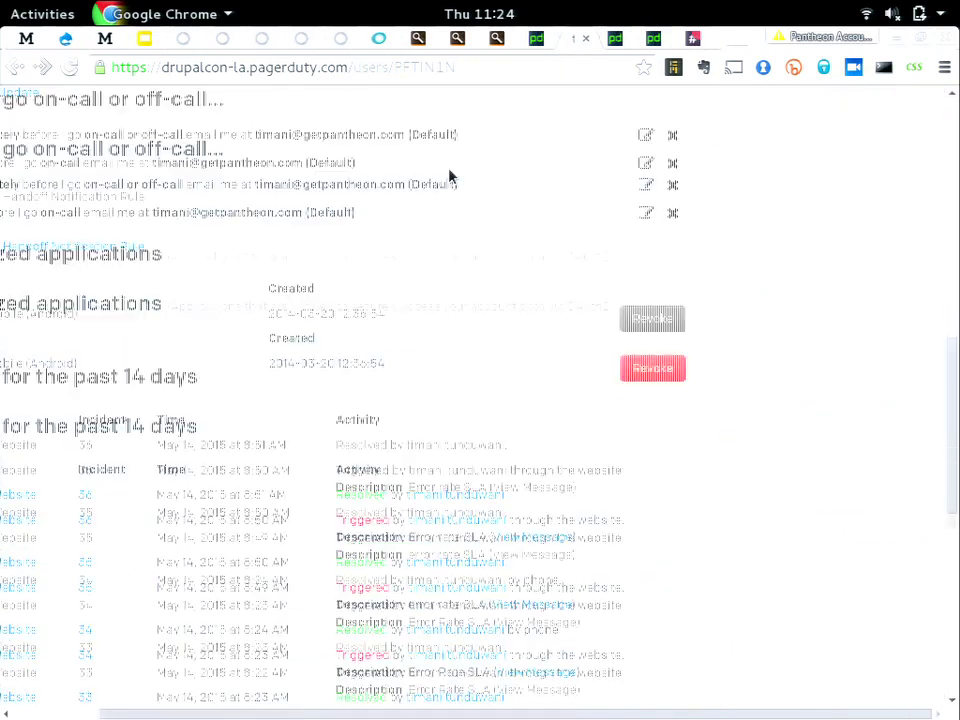
{"action": "scroll", "coordinate": [449, 176], "scroll_direction": "down", "scroll_amount": 3}
{"action": "scroll", "coordinate": [449, 176], "scroll_direction": "left", "scroll_amount": 2}
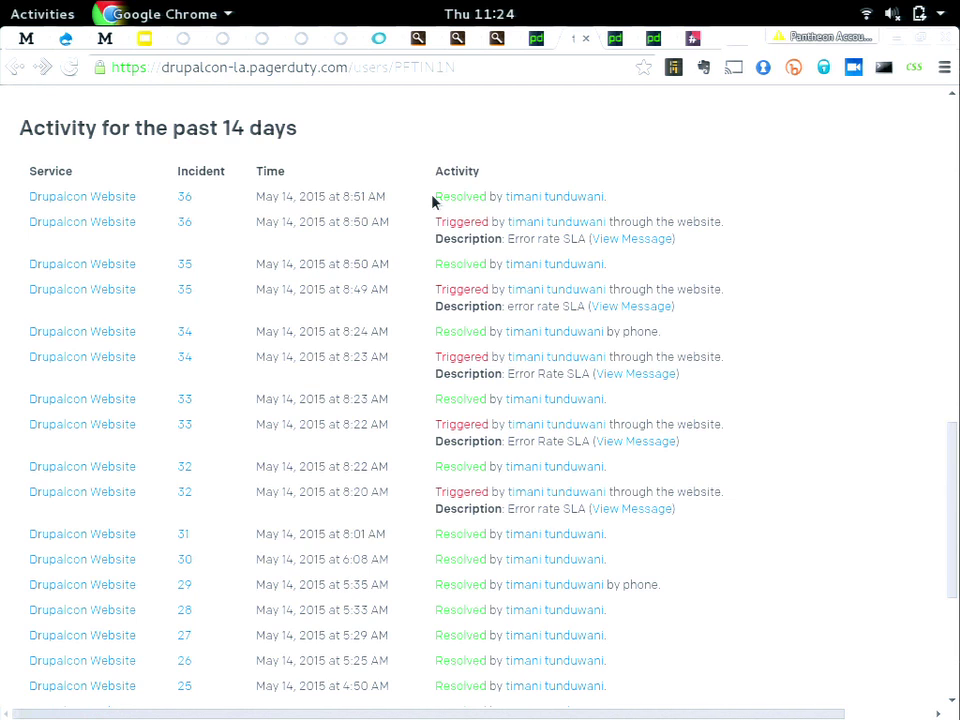
{"action": "left_click", "coordinate": [616, 40]}
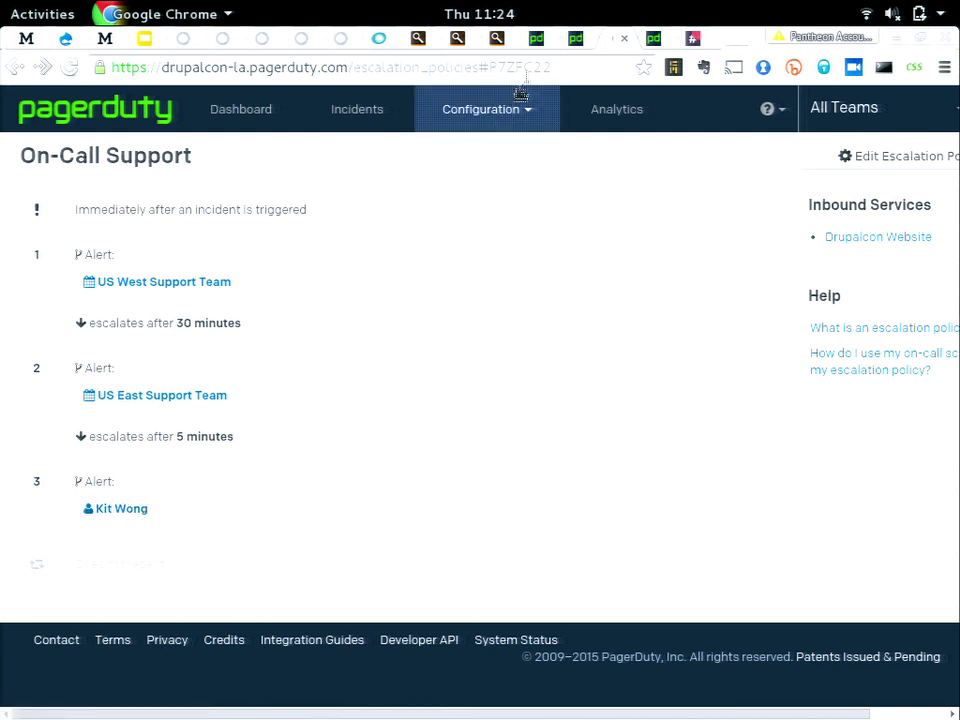
Look through the System, Team, Alerts and Incidents reports in PagerDuty, grouping the Incidents Report by week.
{"action": "left_click", "coordinate": [650, 42]}
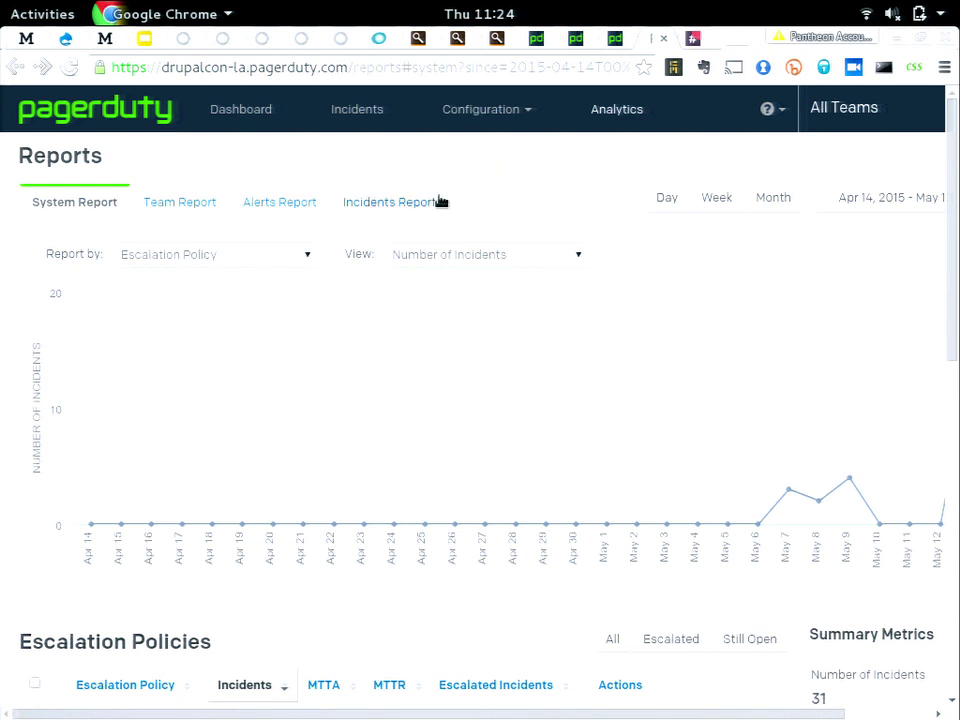
{"action": "left_click", "coordinate": [210, 201]}
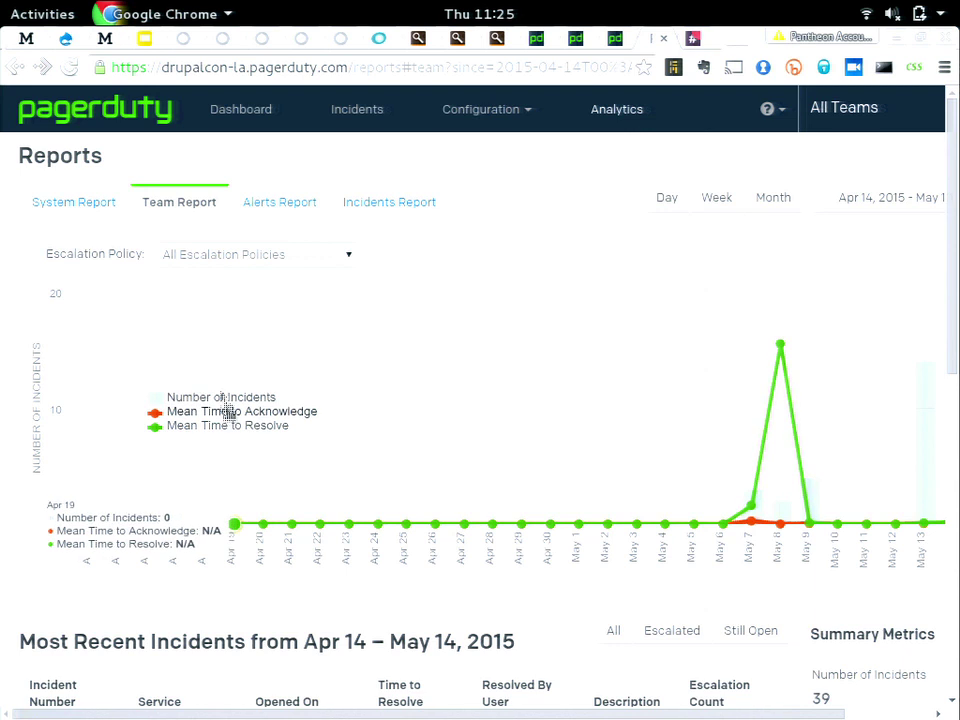
{"action": "left_click", "coordinate": [316, 216]}
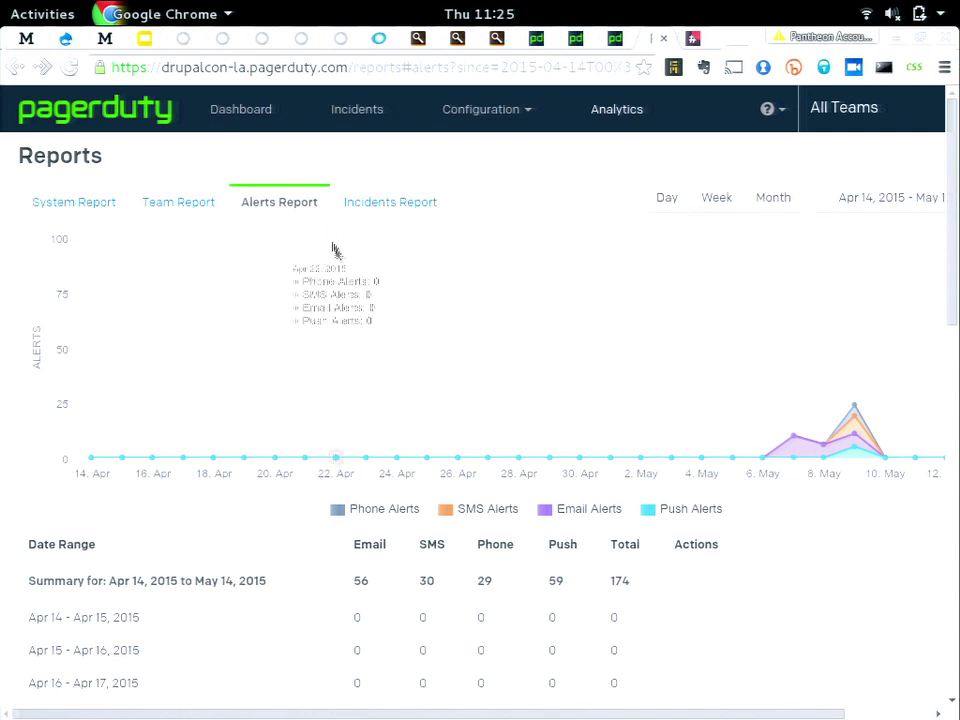
{"action": "left_click", "coordinate": [403, 212]}
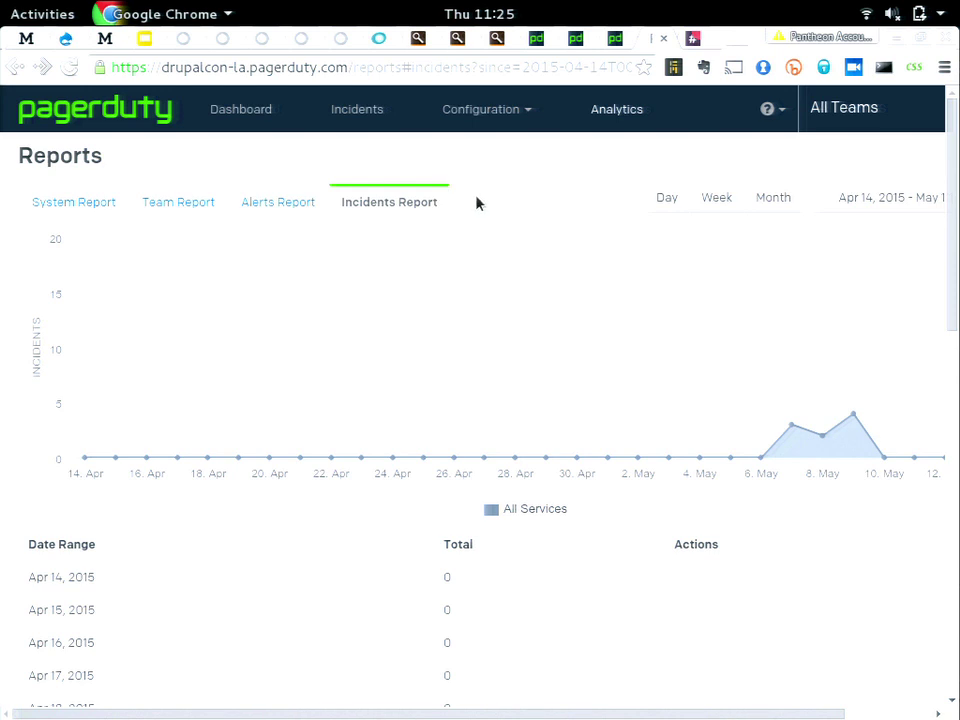
{"action": "left_click", "coordinate": [707, 205]}
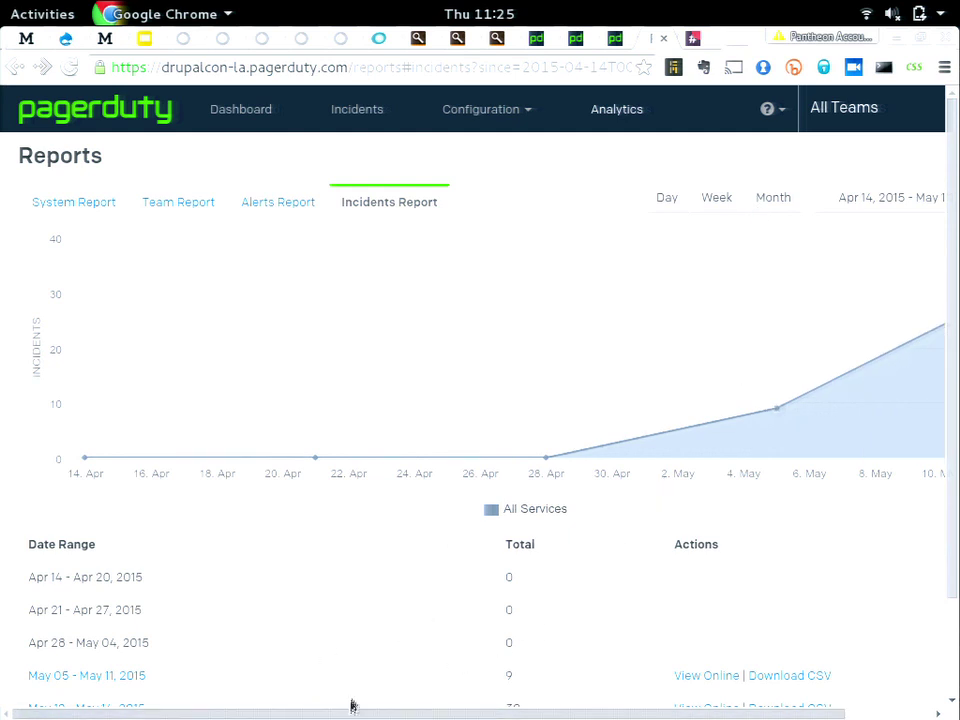
{"action": "left_click_drag", "start_coordinate": [371, 712], "coordinate": [530, 712]}
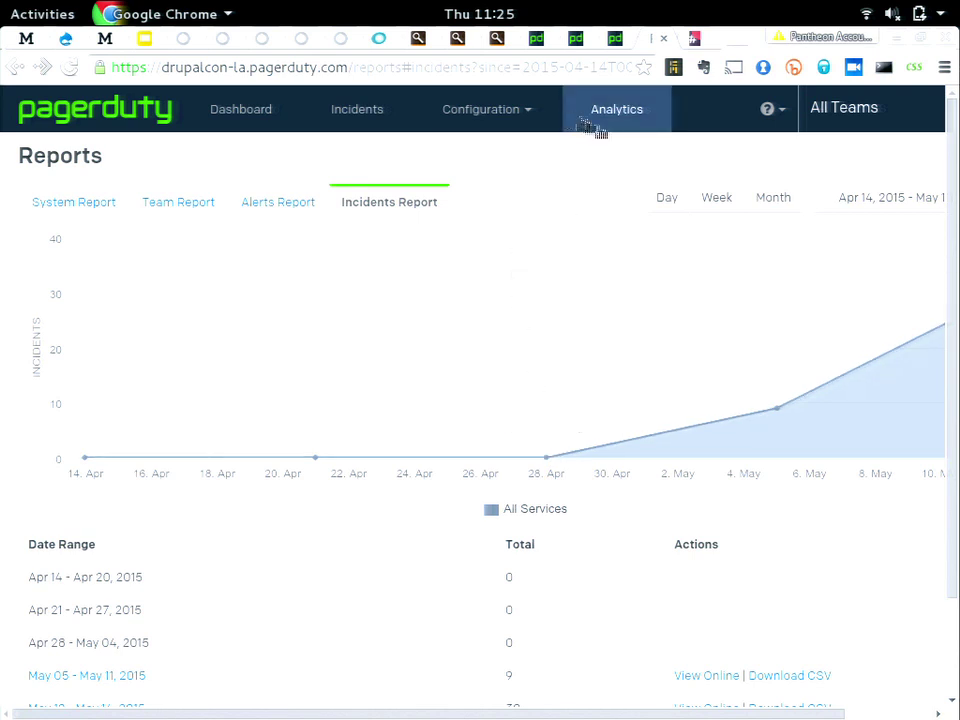
Switch to the drupalconla Slack workspace and look at the incident-response, drupalconla and general channels.
{"action": "left_click", "coordinate": [688, 40]}
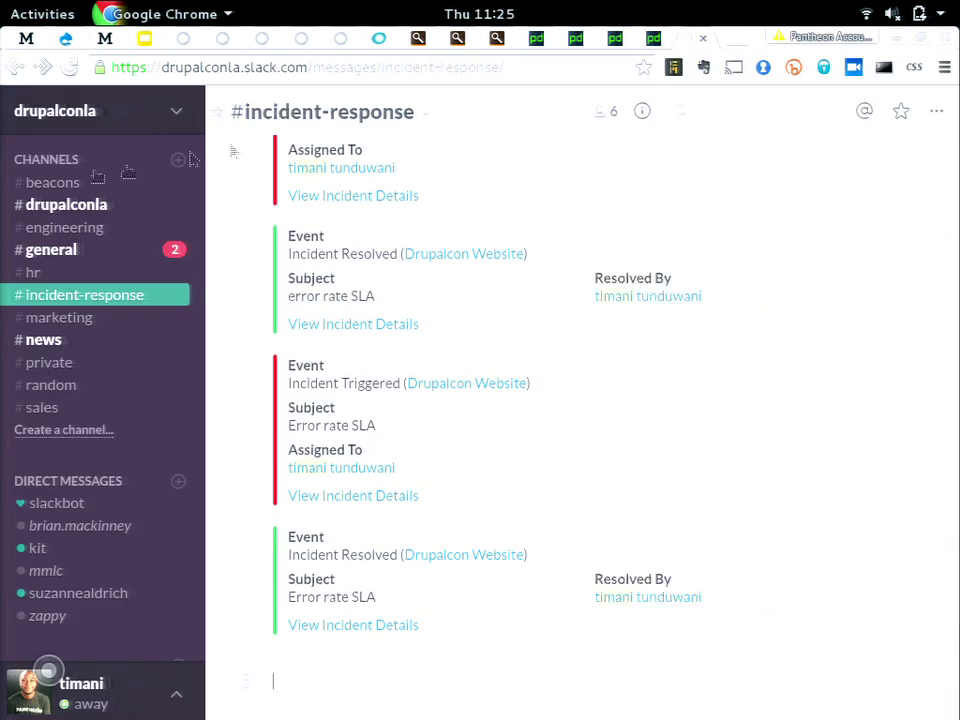
{"action": "left_click", "coordinate": [97, 205]}
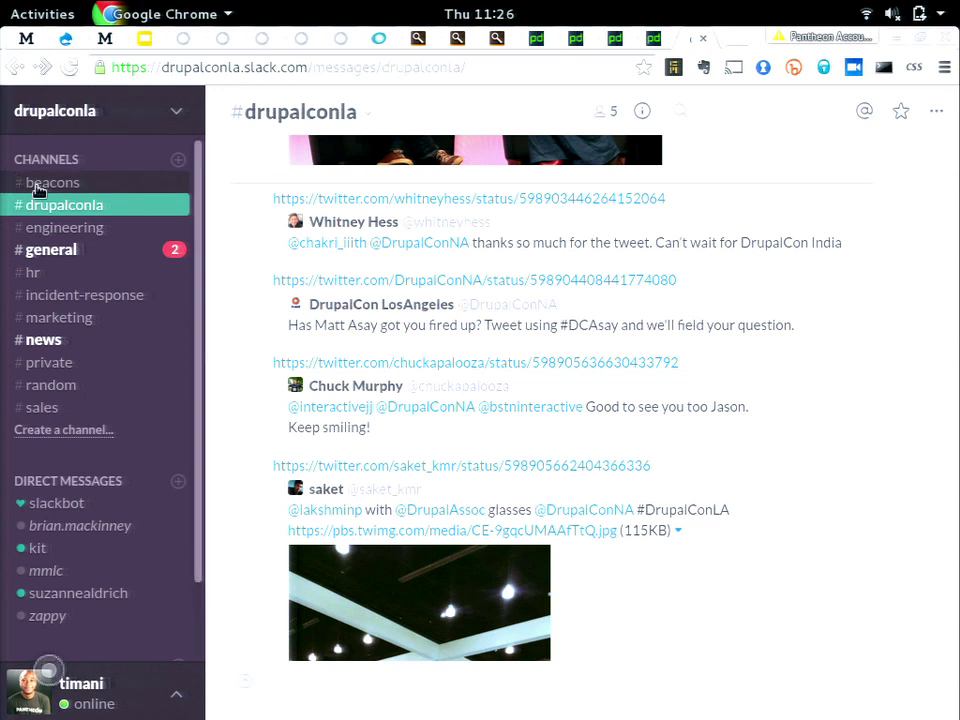
{"action": "left_click", "coordinate": [85, 253]}
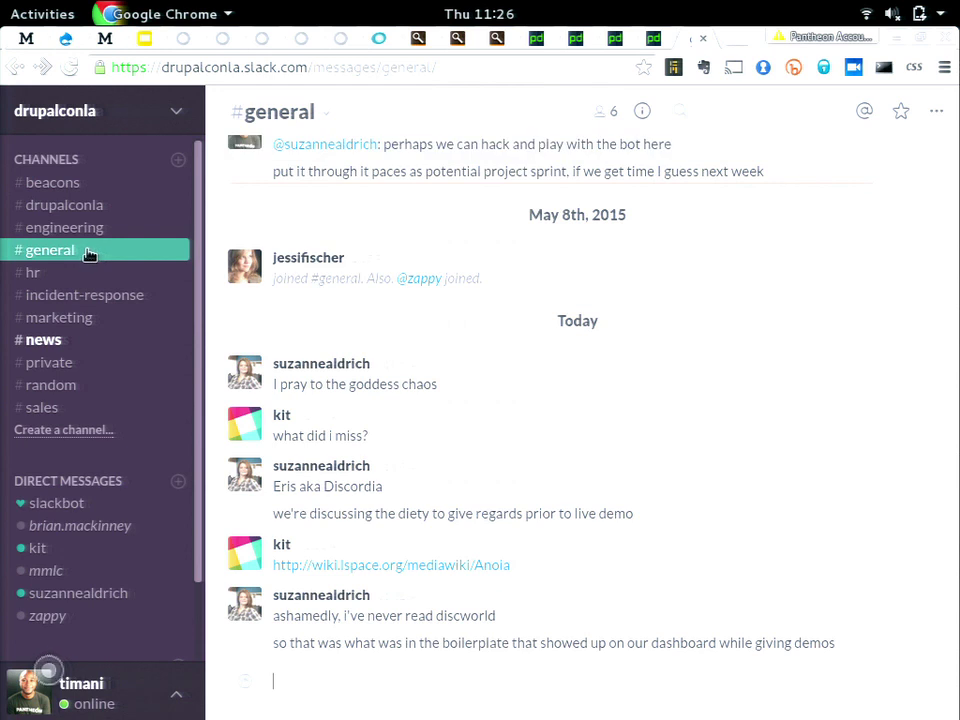
In the incident-response channel, mention the online colleague and send "are you online".
{"action": "left_click", "coordinate": [111, 305]}
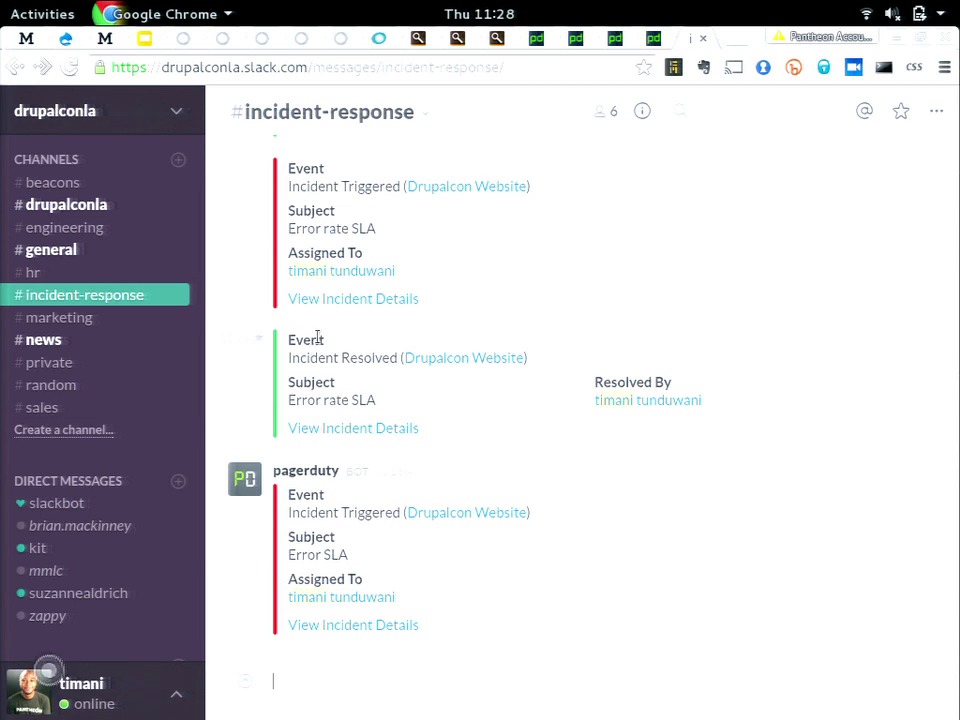
{"action": "type", "text": "@suz"}
{"action": "key", "text": "Tab"}
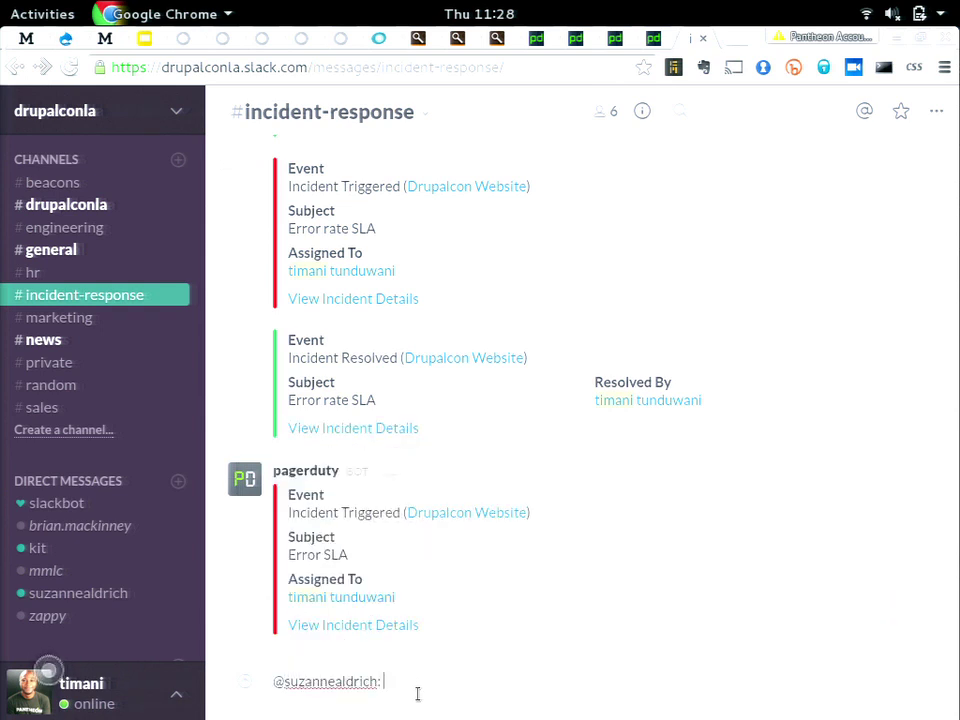
{"action": "type", "text": "you are"}
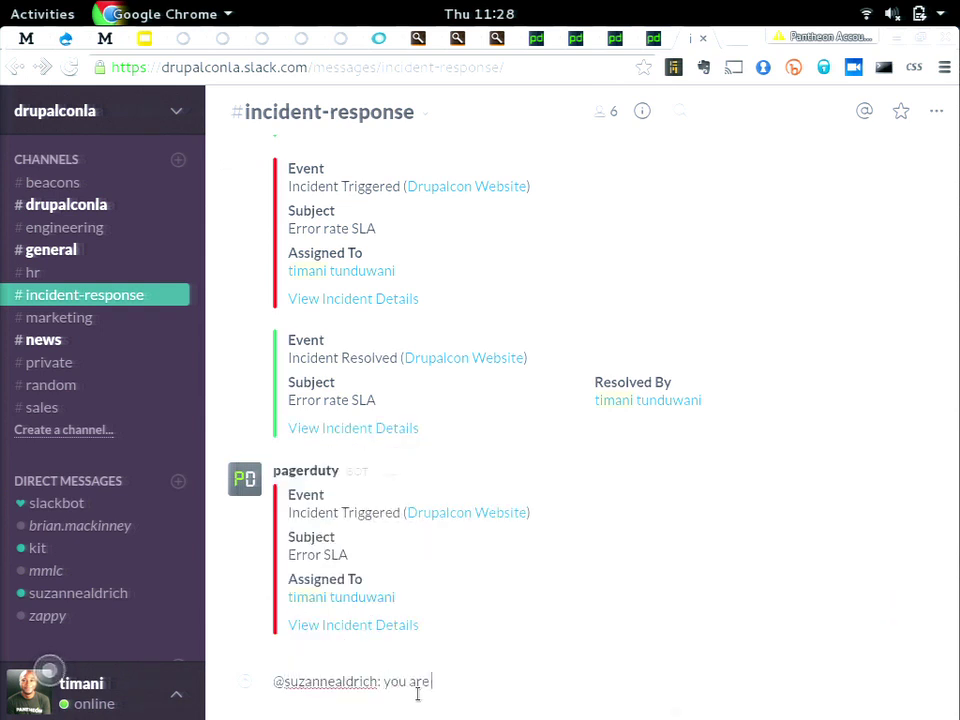
{"action": "key", "text": "BackSpace"}
{"action": "key", "text": "BackSpace"}
{"action": "key", "text": "BackSpace"}
{"action": "key", "text": "BackSpace"}
{"action": "key", "text": "BackSpace"}
{"action": "key", "text": "BackSpace"}
{"action": "key", "text": "BackSpace"}
{"action": "type", "text": "ar eui"}
{"action": "key", "text": "BackSpace"}
{"action": "key", "text": "BackSpace"}
{"action": "key", "text": "BackSpace"}
{"action": "key", "text": "BackSpace"}
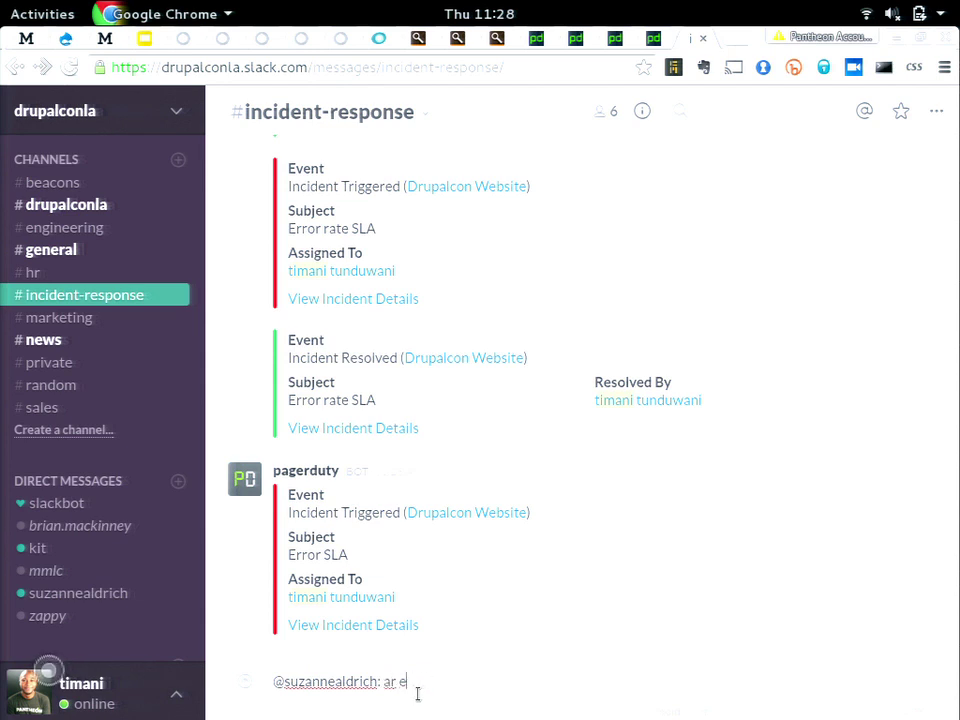
{"action": "type", "text": "e u"}
{"action": "key", "text": "BackSpace"}
{"action": "type", "text": "you online"}
{"action": "key", "text": "Return"}
Send the messages "I need to pass this over" and "I am giving a live demo" in the channel.
{"action": "type", "text": "I n"}
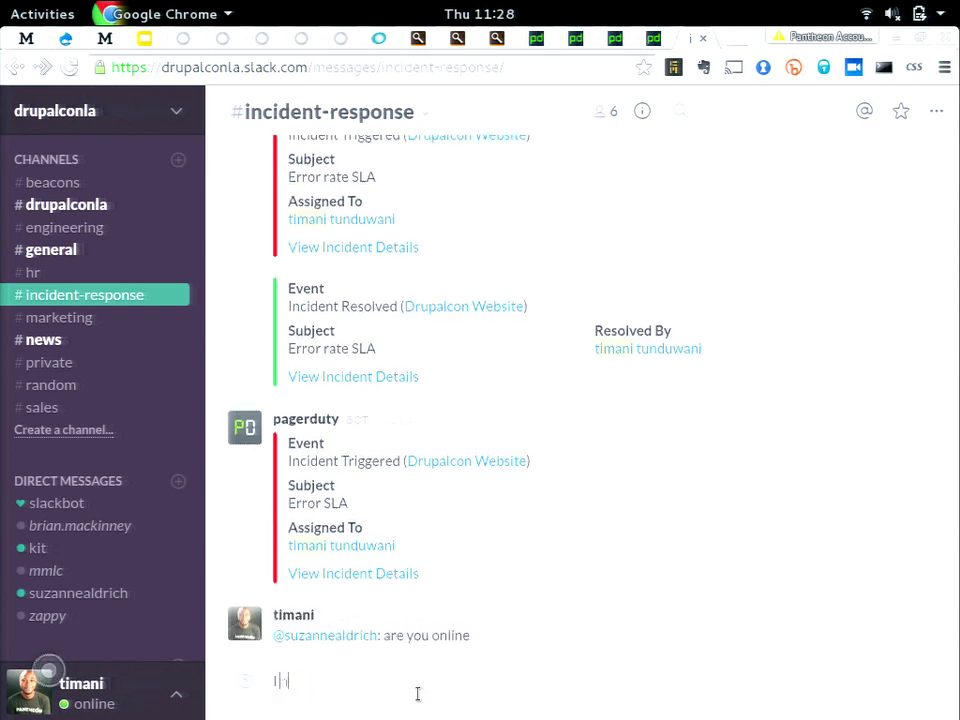
{"action": "type", "text": "eed to pass this over"}
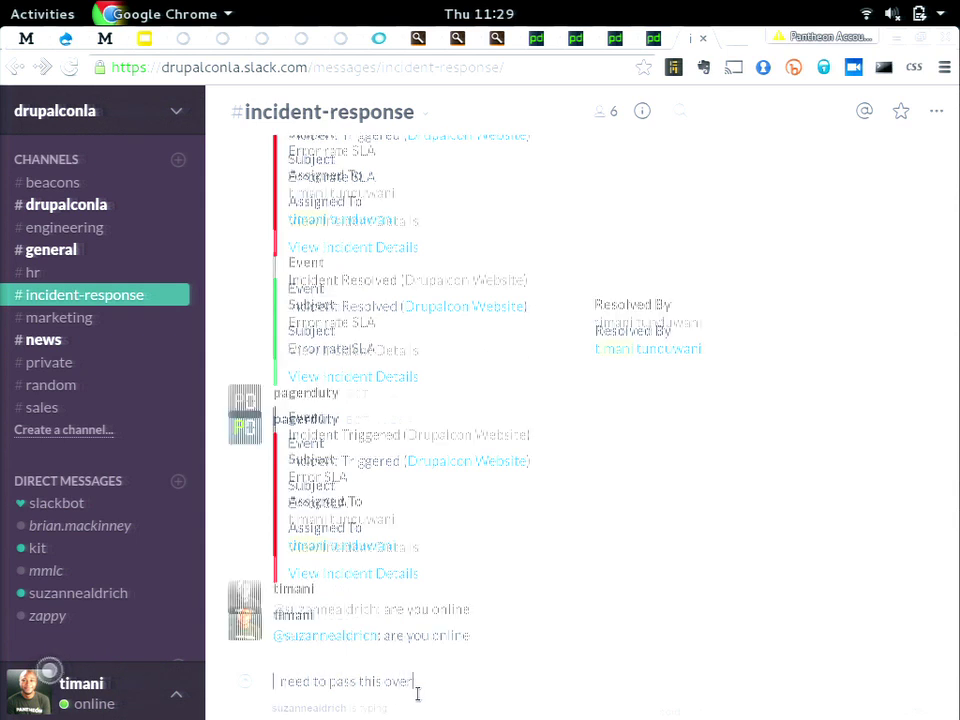
{"action": "key", "text": "Return"}
{"action": "type", "text": "I am gib"}
{"action": "key", "text": "BackSpace"}
{"action": "type", "text": "ving a live demo"}
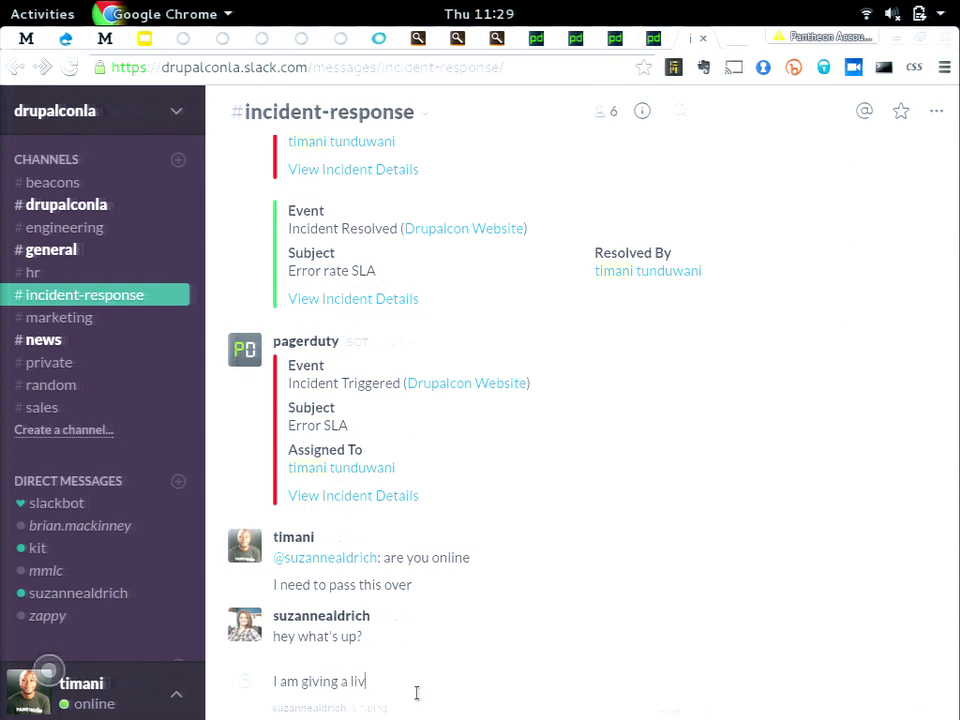
{"action": "key", "text": "Return"}
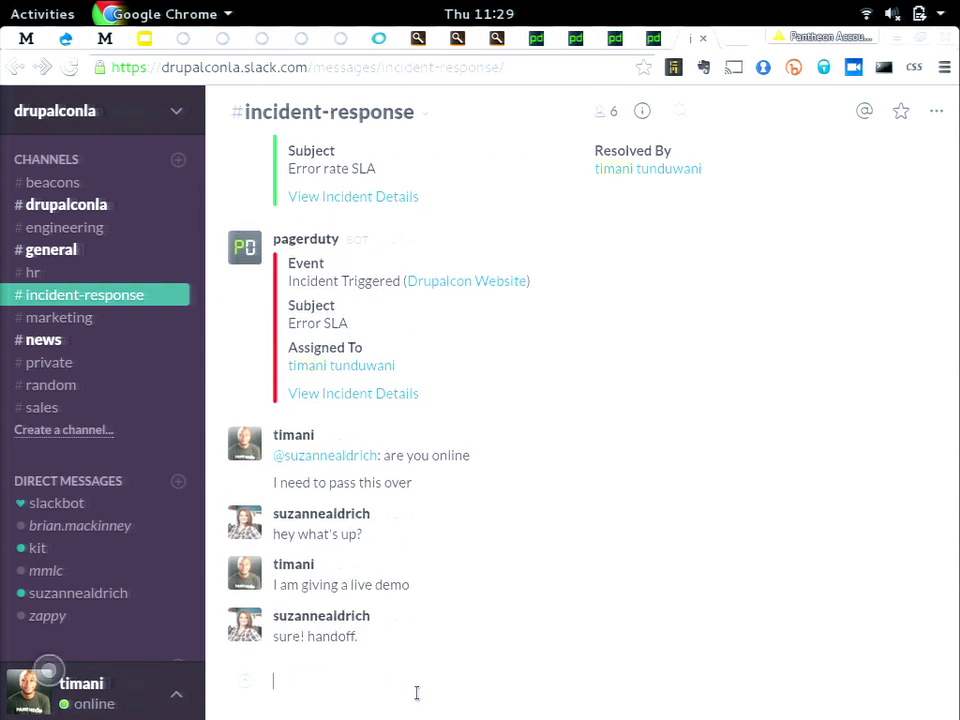
Reply to the colleague's handoff message with "woot" and "x2".
{"action": "type", "text": "woot"}
{"action": "key", "text": "Return"}
{"action": "type", "text": "x2"}
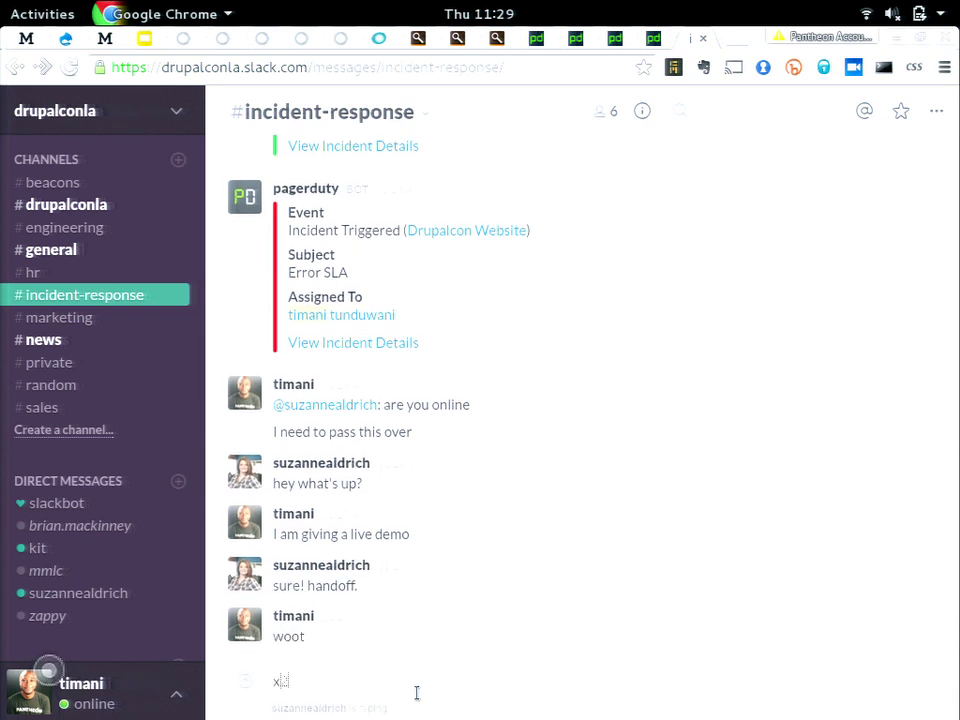
{"action": "key", "text": "Return"}
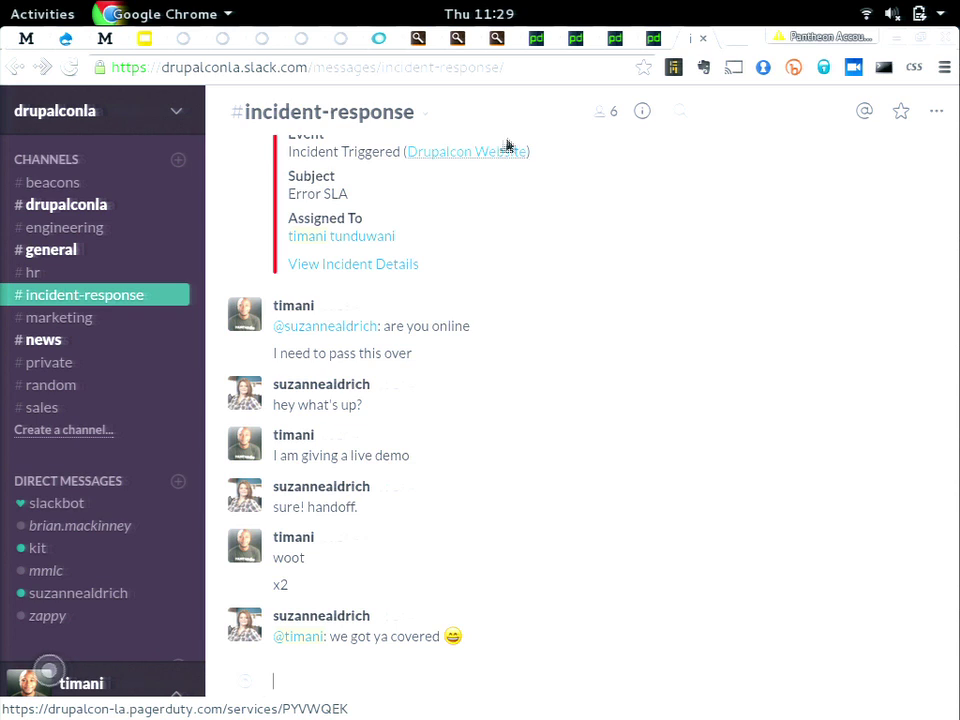
Switch to the PagerDuty dashboard, open the triggered Error SLA incident and begin reassigning it.
{"action": "left_click", "coordinate": [536, 38]}
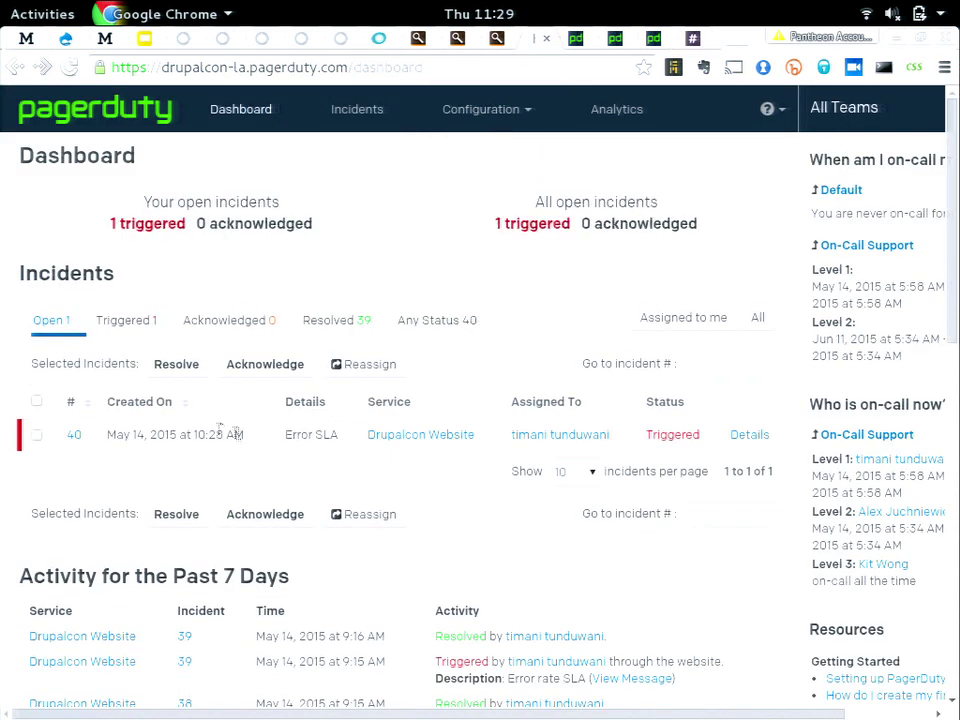
{"action": "left_click", "coordinate": [73, 435]}
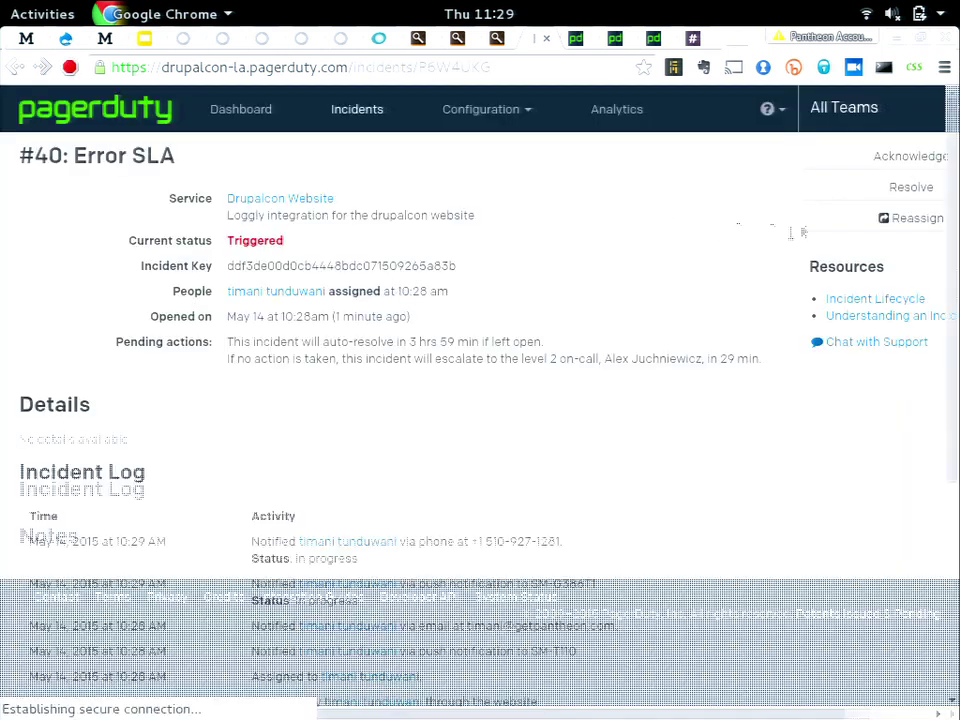
{"action": "left_click", "coordinate": [840, 218]}
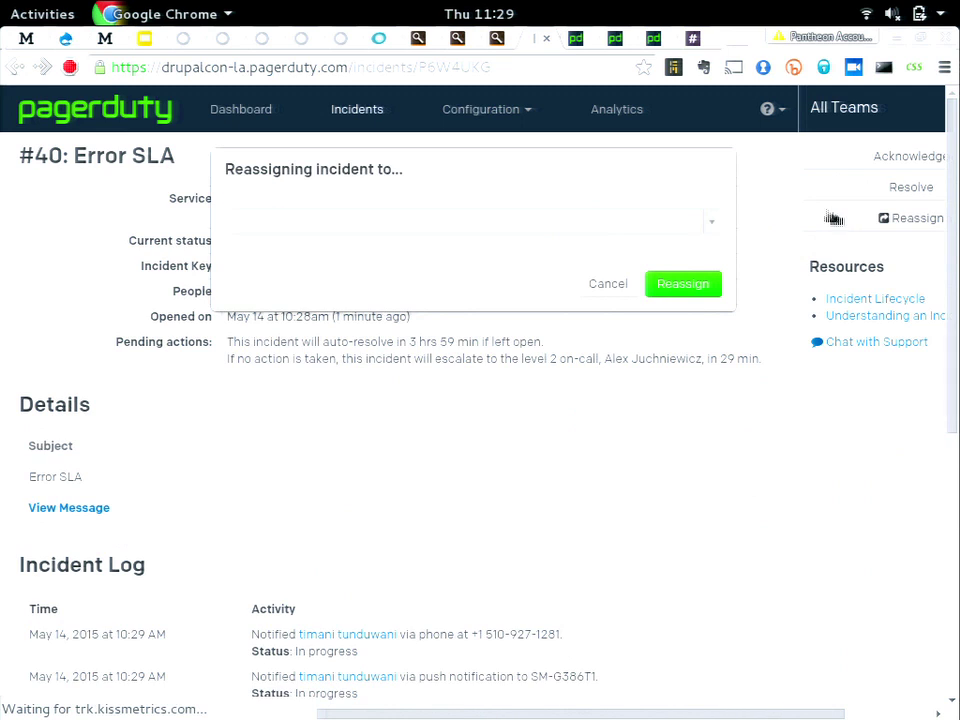
{"action": "left_click", "coordinate": [712, 228]}
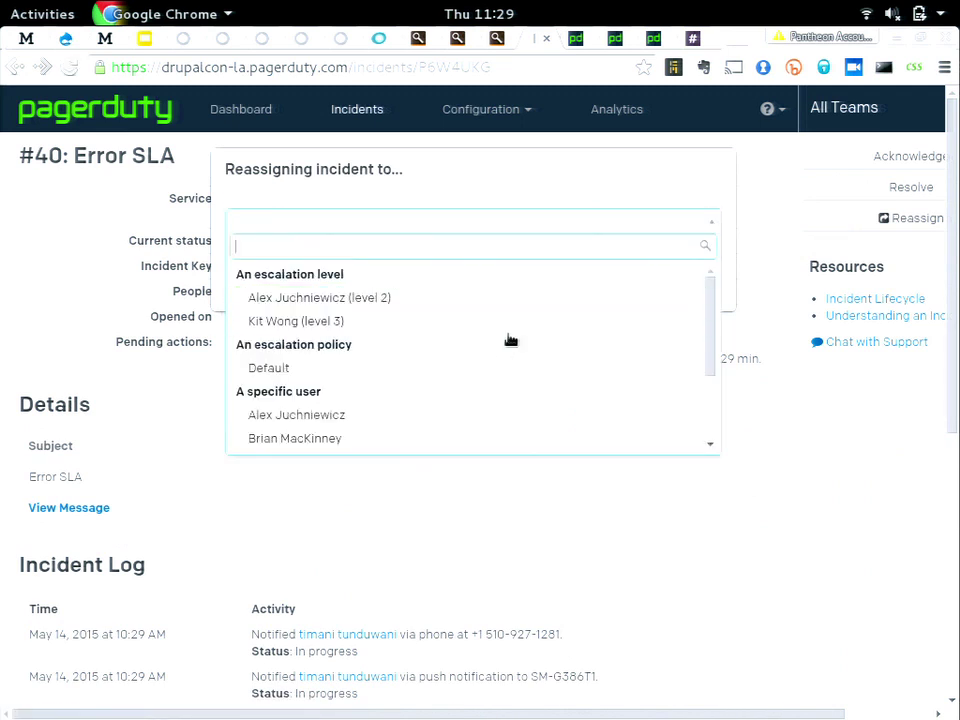
{"action": "scroll", "coordinate": [489, 367], "scroll_direction": "down", "scroll_amount": 3}
{"action": "left_click", "coordinate": [476, 438]}
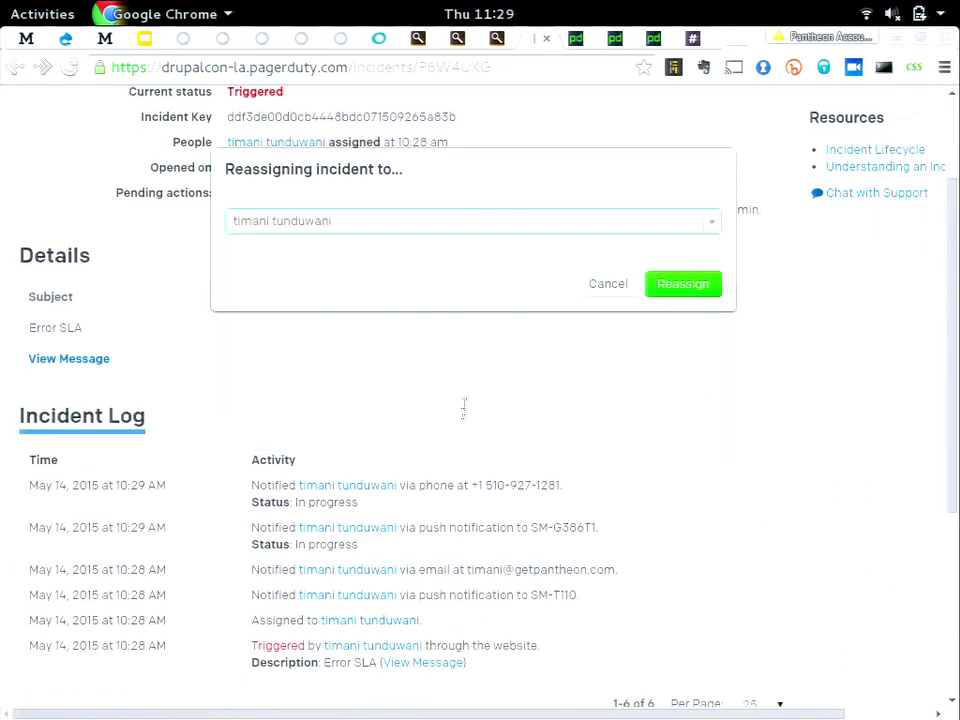
{"action": "left_click", "coordinate": [510, 221]}
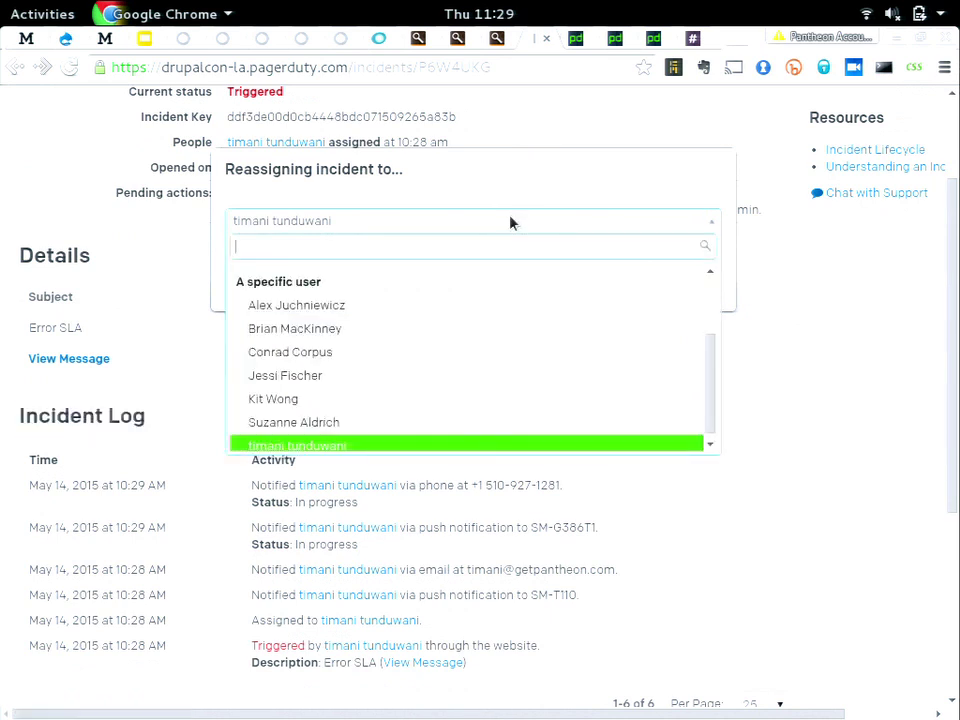
{"action": "scroll", "coordinate": [467, 429], "scroll_direction": "up", "scroll_amount": 1}
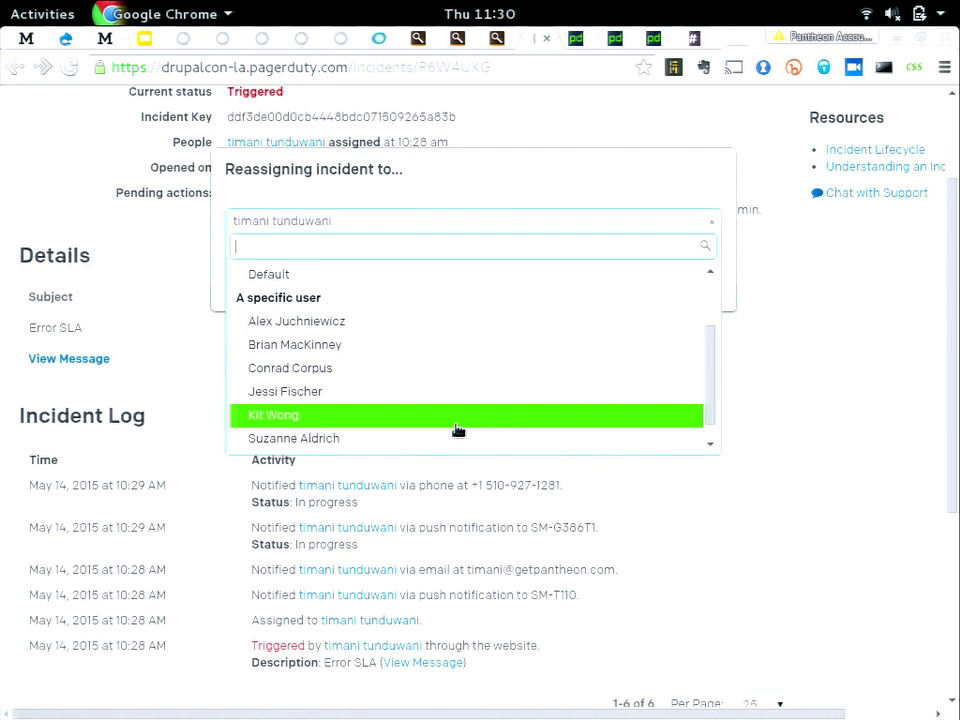
{"action": "left_click", "coordinate": [566, 102]}
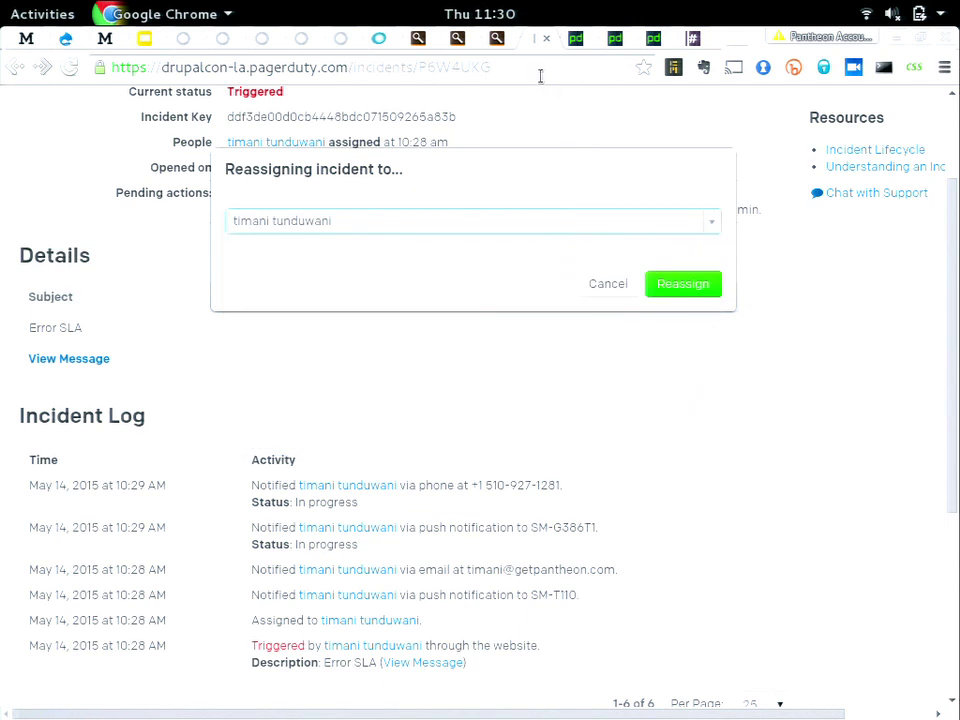
Check the incident-response channel in Slack for the PagerDuty escalation notice and look over the All Events chart on the Loggly dashboard.
{"action": "left_click", "coordinate": [697, 38]}
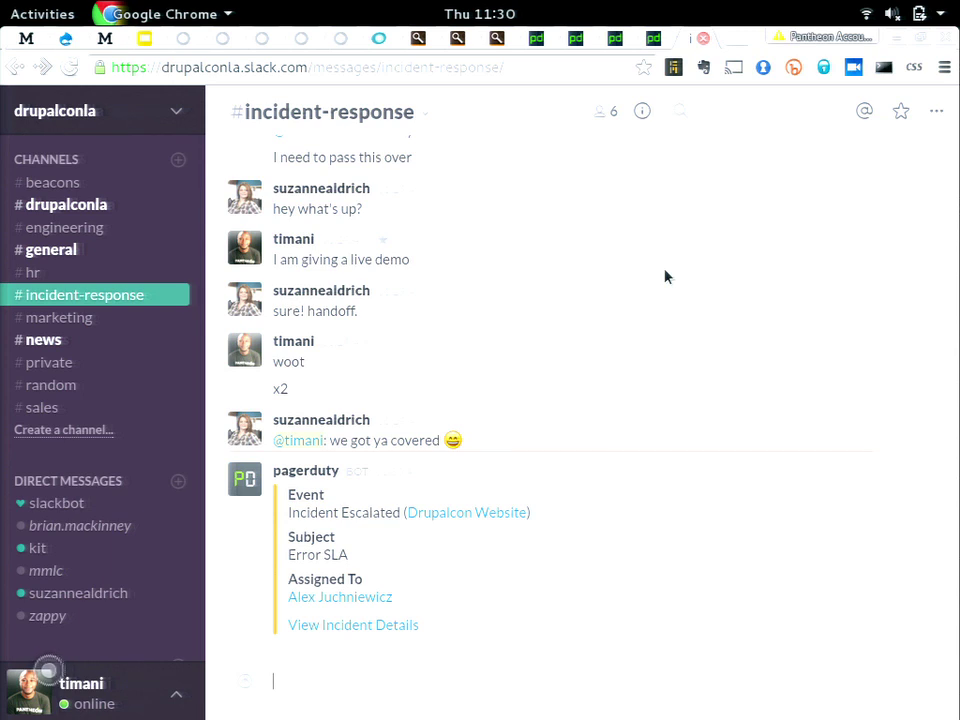
{"action": "key", "text": "alt+Tab"}
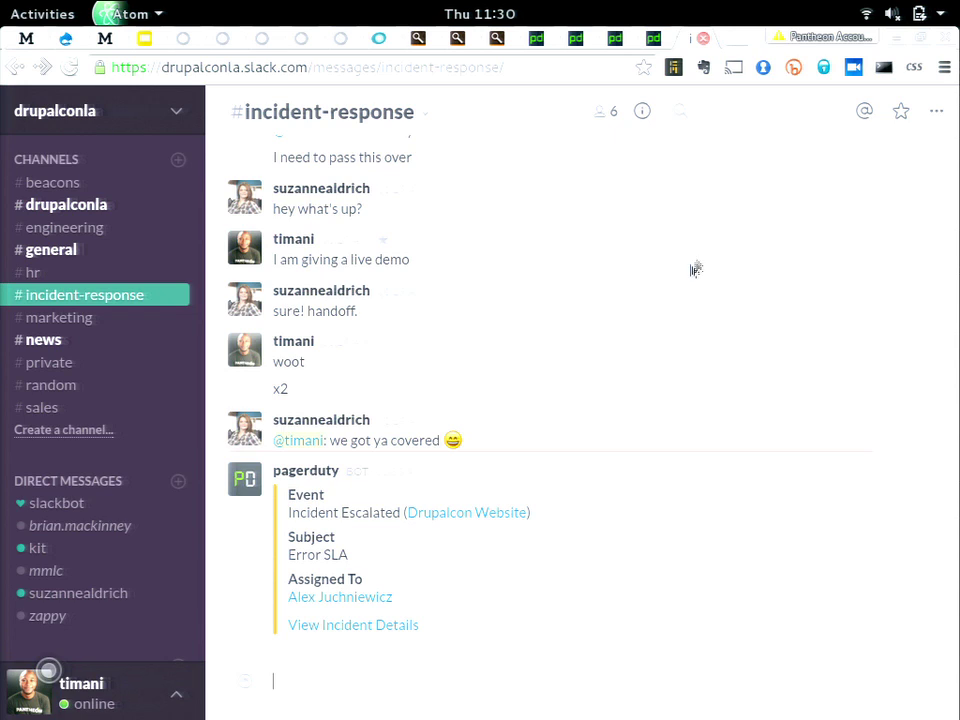
{"action": "left_click", "coordinate": [418, 38]}
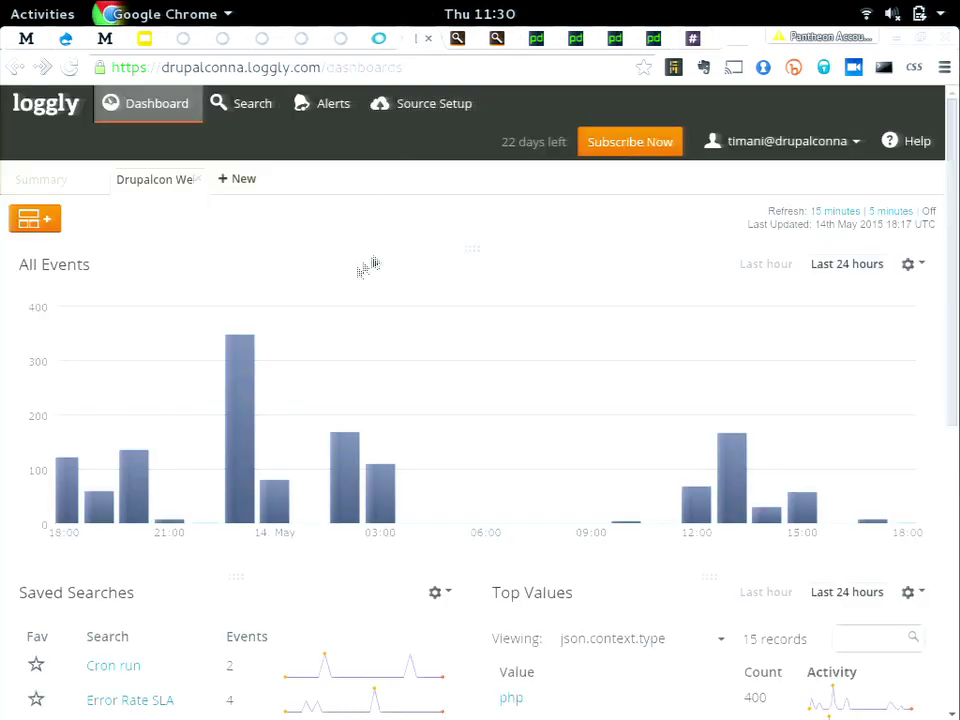
{"action": "mouse_move", "coordinate": [353, 500]}
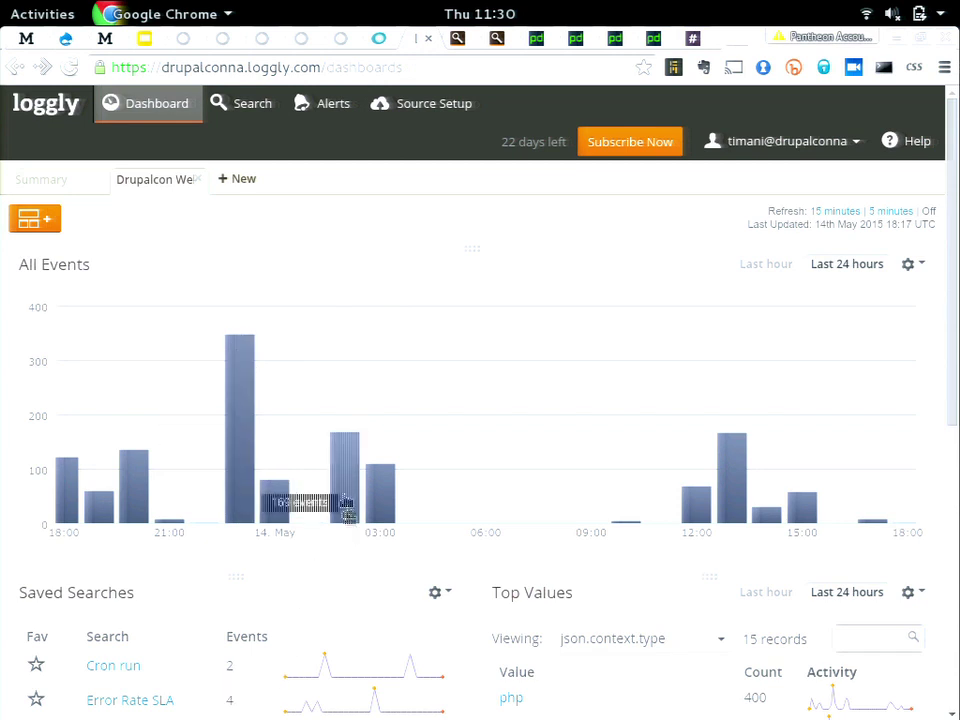
Open the Cron run search in Loggly, expand the newest event and read through its details down to the error message.
{"action": "left_click", "coordinate": [457, 38]}
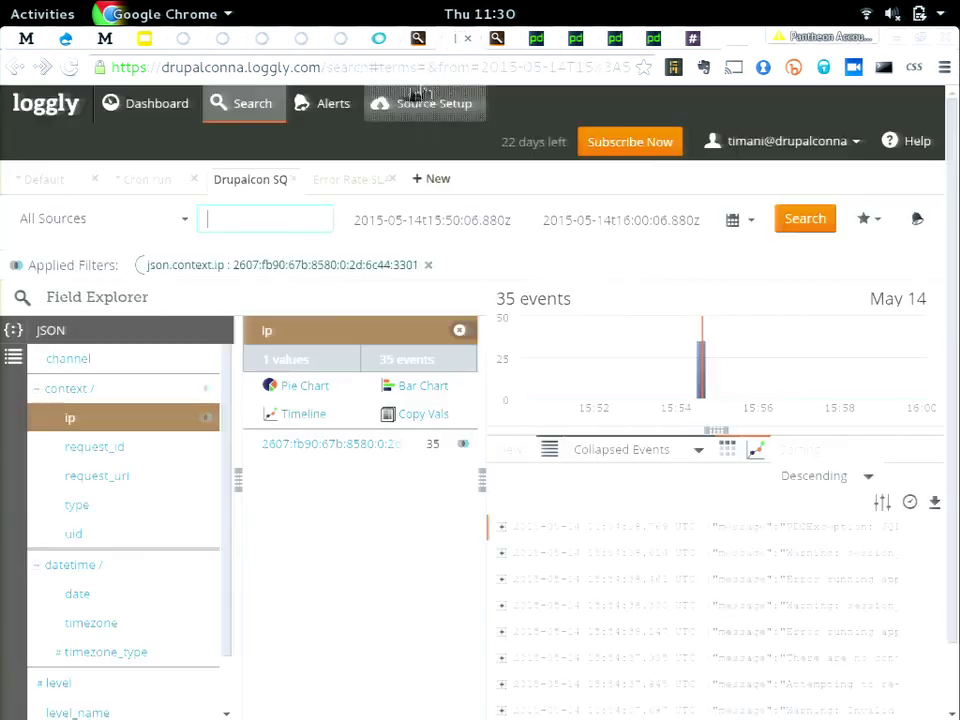
{"action": "left_click", "coordinate": [168, 180]}
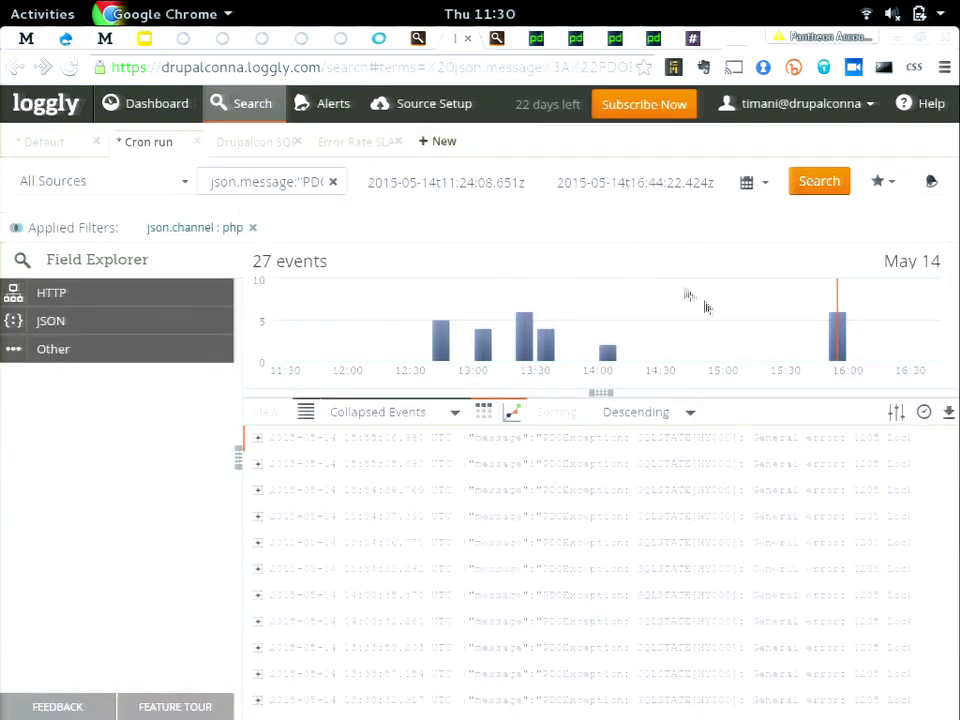
{"action": "left_click", "coordinate": [658, 440]}
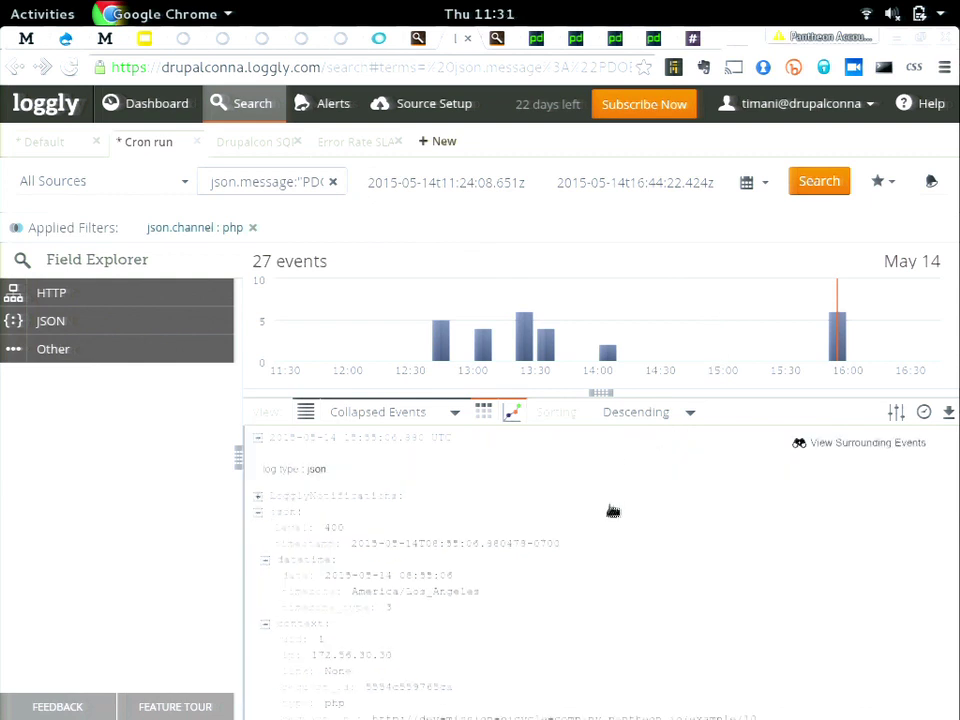
{"action": "scroll", "coordinate": [613, 492], "scroll_direction": "down", "scroll_amount": 5}
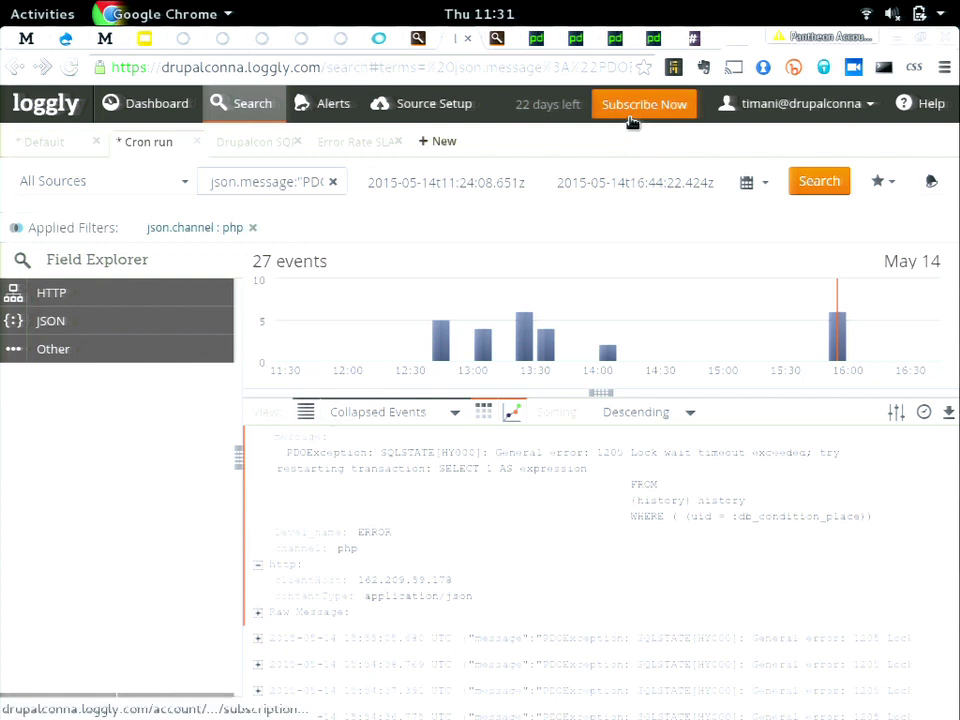
Switch to PagerDuty, abandon the reassignment and resolve the Error SLA incident, checking the incident-response channel in Slack for the update.
{"action": "left_click", "coordinate": [546, 40]}
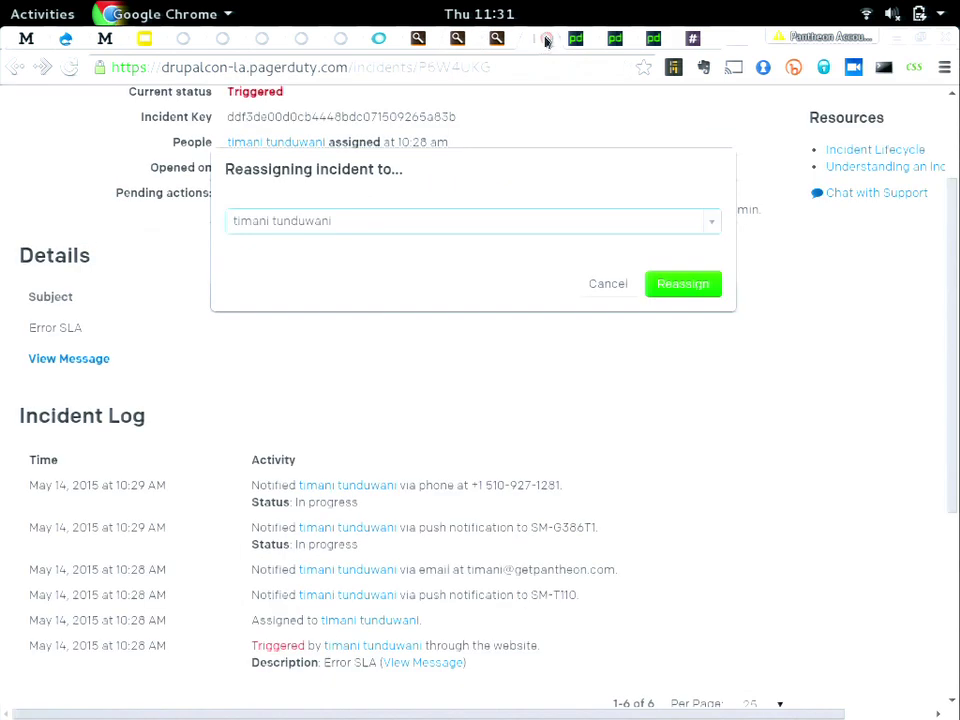
{"action": "left_click", "coordinate": [624, 281]}
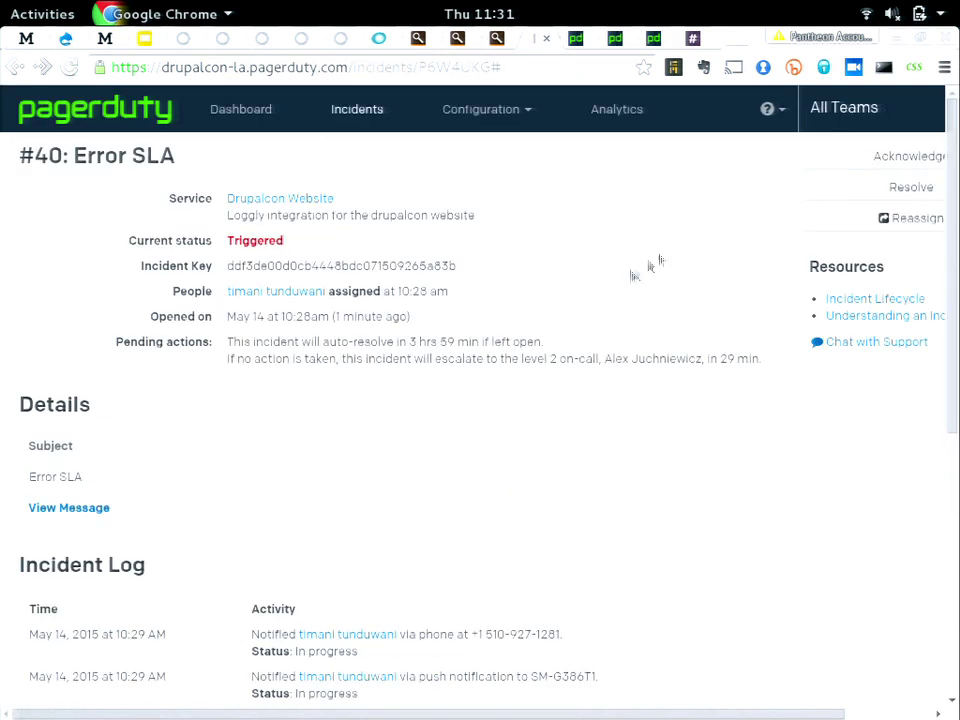
{"action": "left_click", "coordinate": [900, 186]}
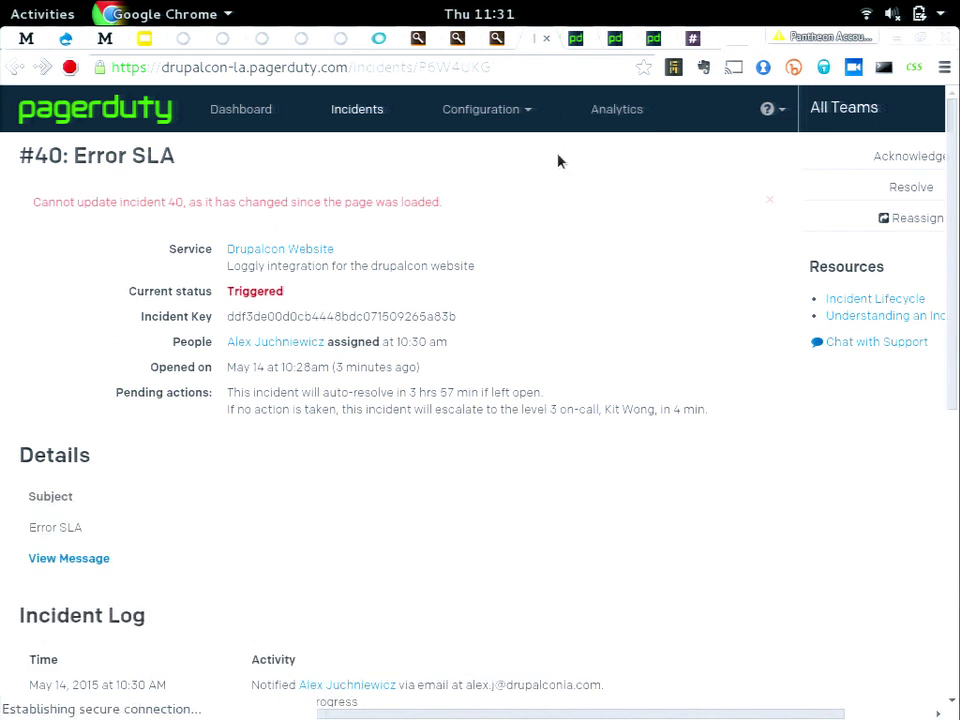
{"action": "left_click", "coordinate": [846, 196]}
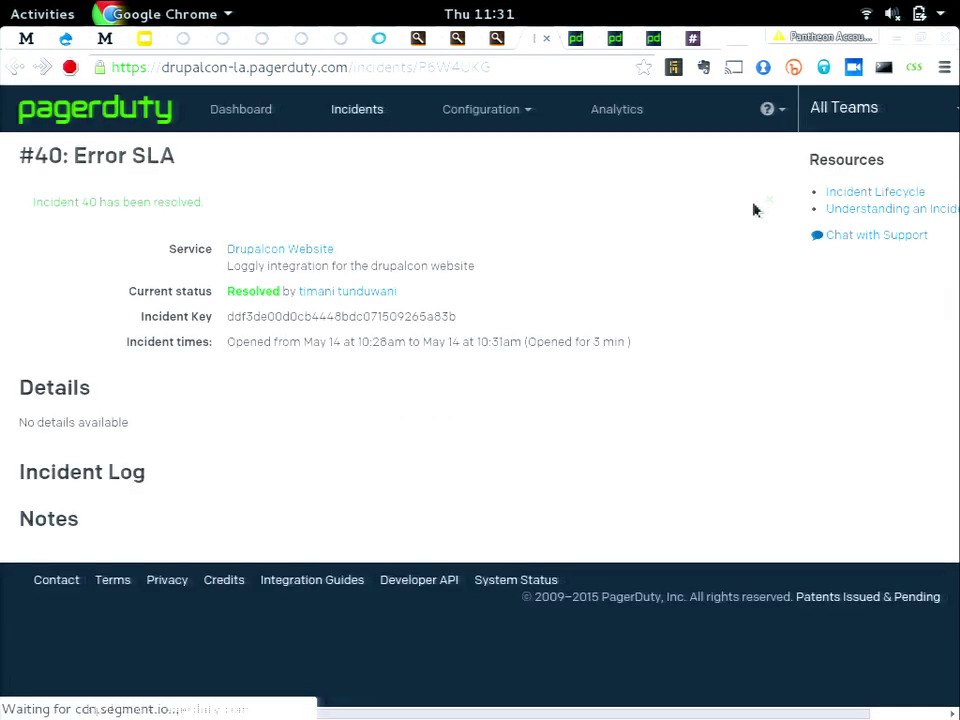
{"action": "left_click", "coordinate": [692, 38]}
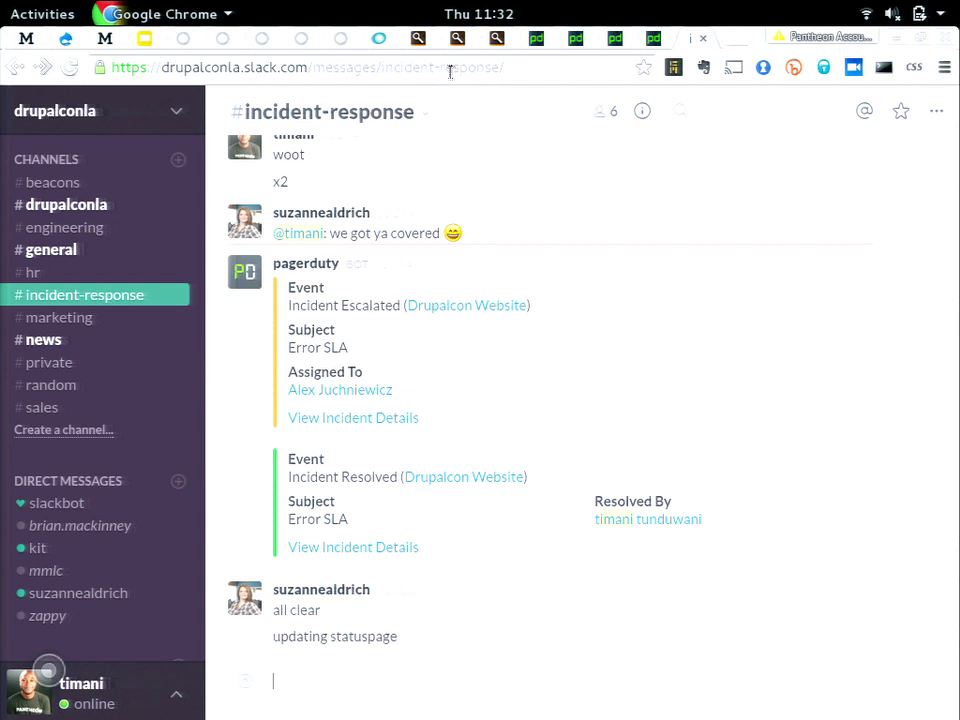
Return to the Cron run search in Loggly and list the values of the JSON context ip field.
{"action": "left_click", "coordinate": [418, 40]}
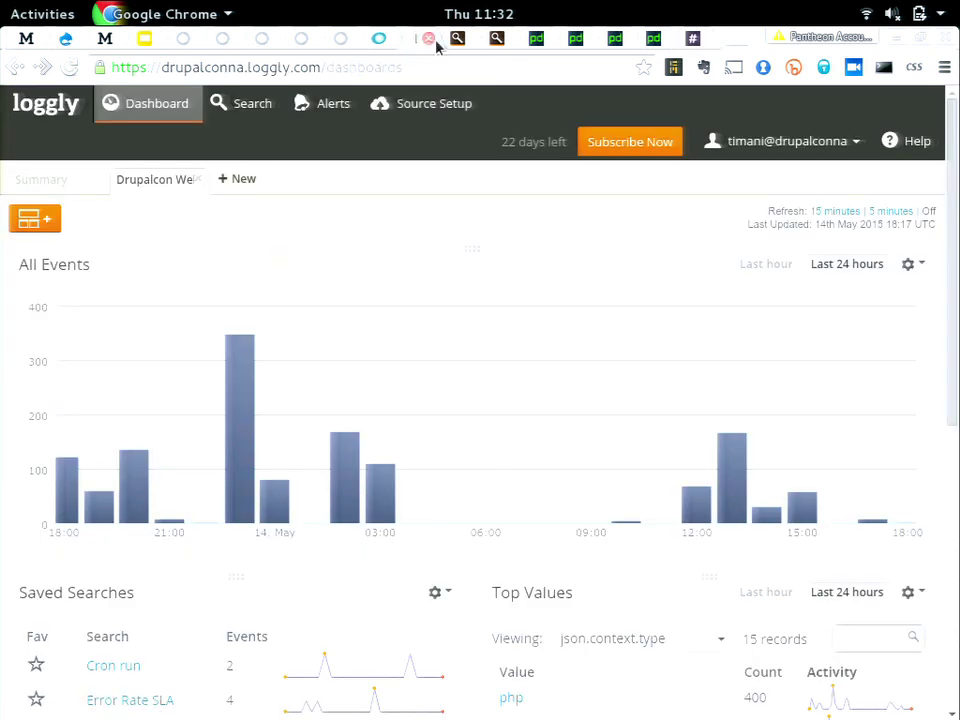
{"action": "left_click", "coordinate": [454, 39]}
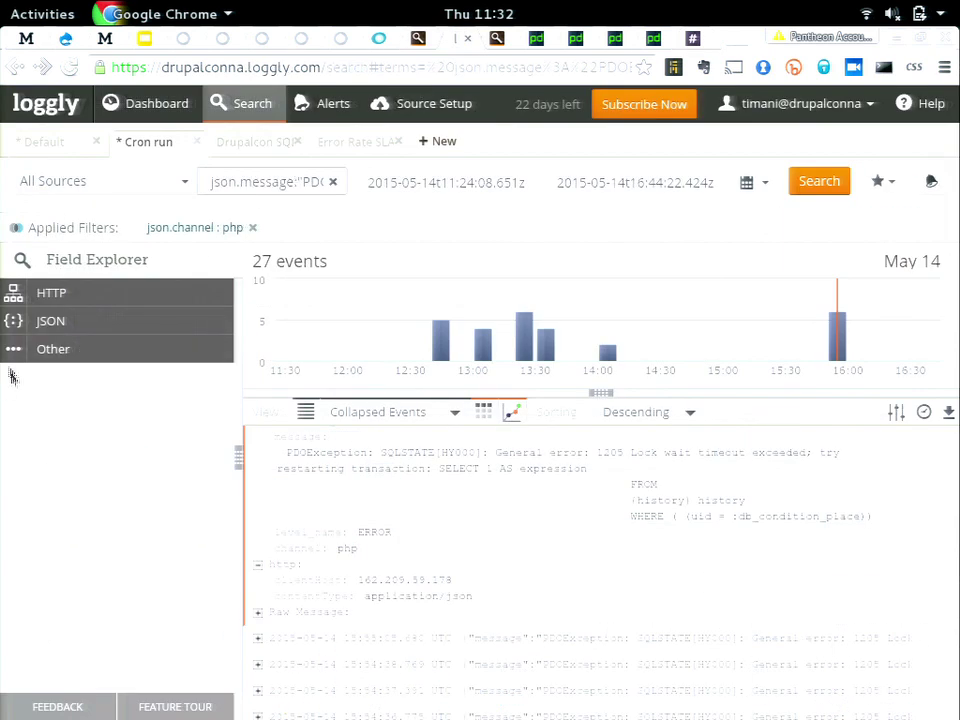
{"action": "left_click", "coordinate": [15, 321]}
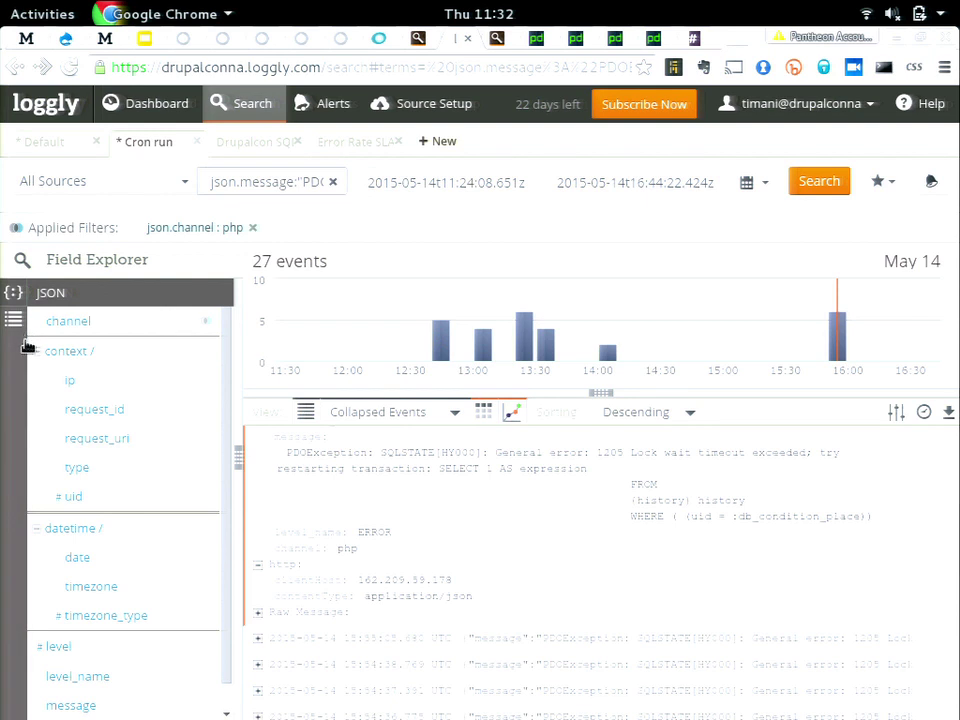
{"action": "left_click", "coordinate": [67, 380]}
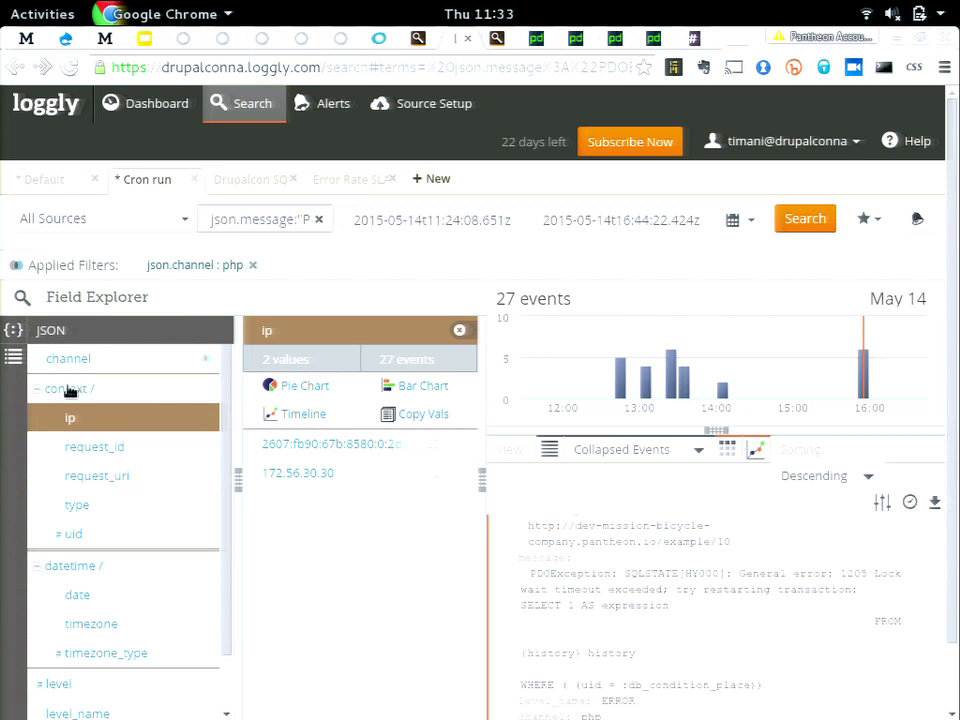
Switch to the Google Slides deck and start presenting from the "Live Demo #1" slide.
{"action": "left_click", "coordinate": [144, 39]}
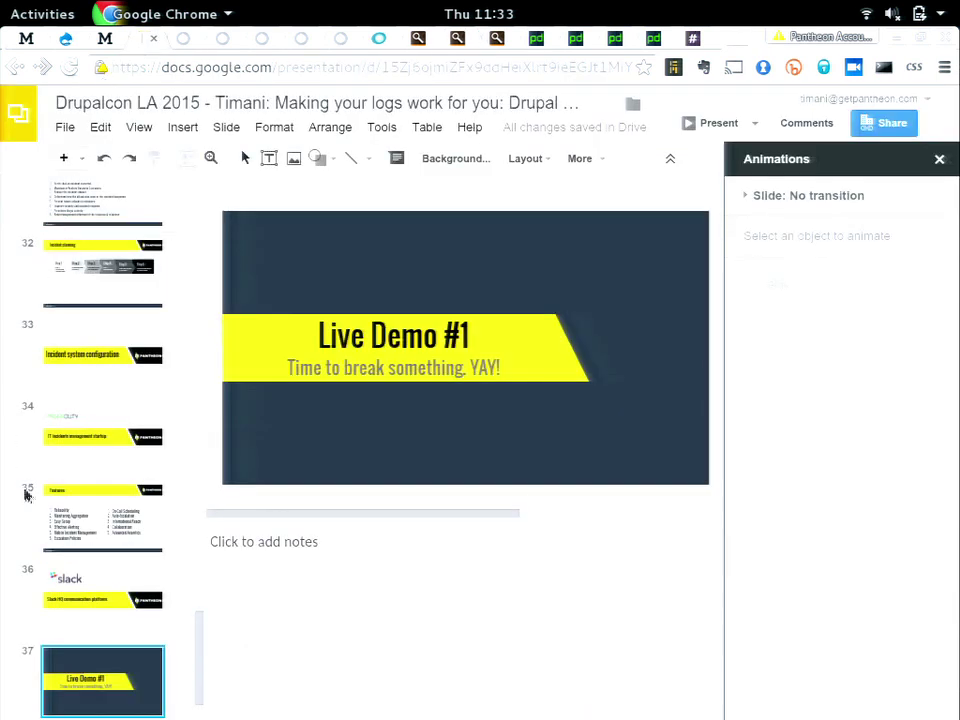
{"action": "scroll", "coordinate": [85, 521], "scroll_direction": "down", "scroll_amount": 1}
{"action": "left_click", "coordinate": [86, 638]}
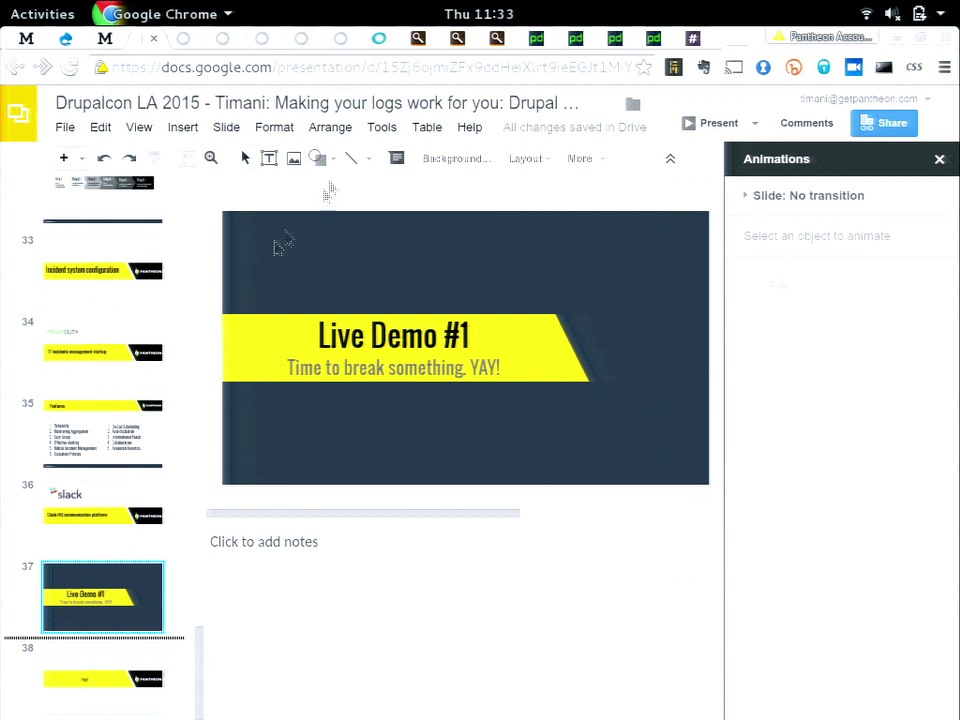
{"action": "left_click", "coordinate": [712, 124]}
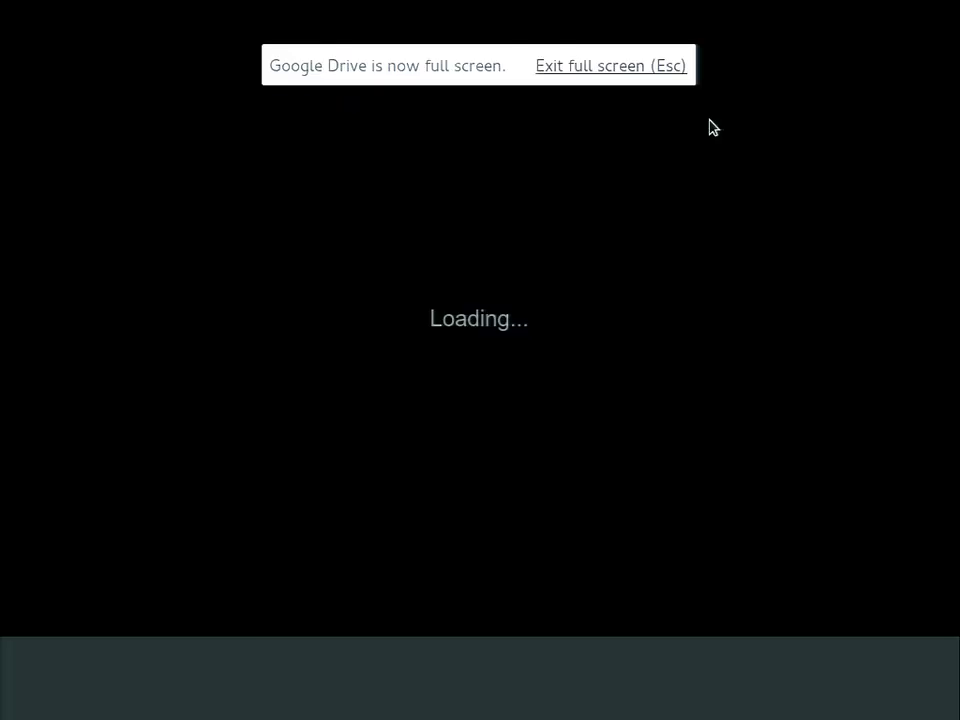